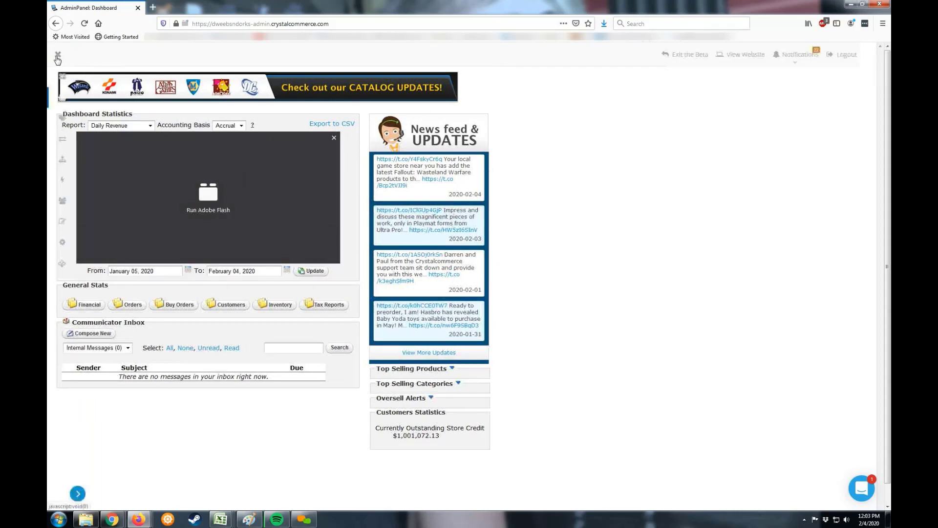
# Show the navigation sidebar and open the Ready to Ship orders
pyautogui.click(77, 494)
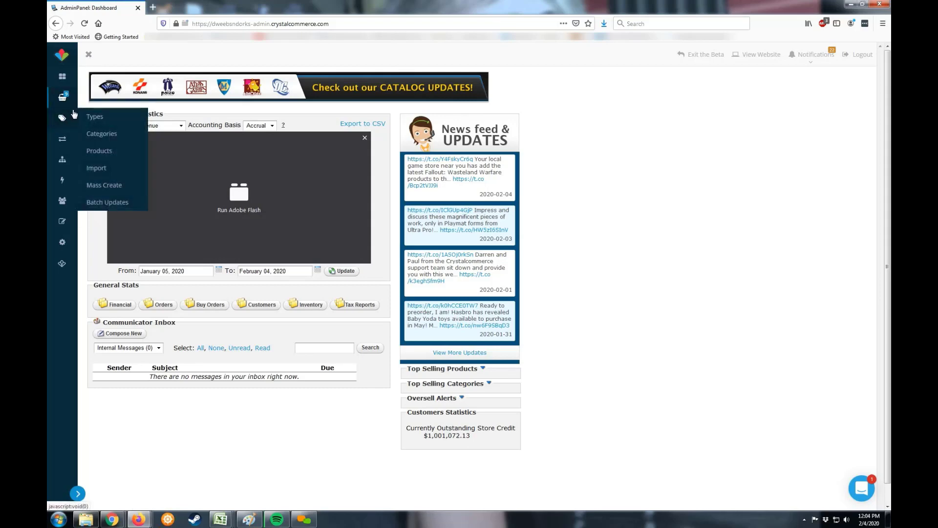
pyautogui.moveTo(67, 100)
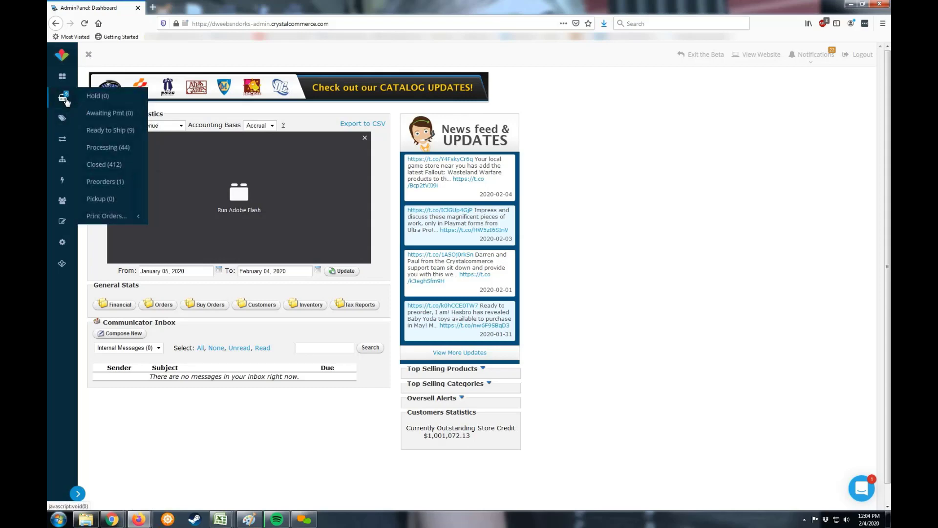
pyautogui.click(103, 131)
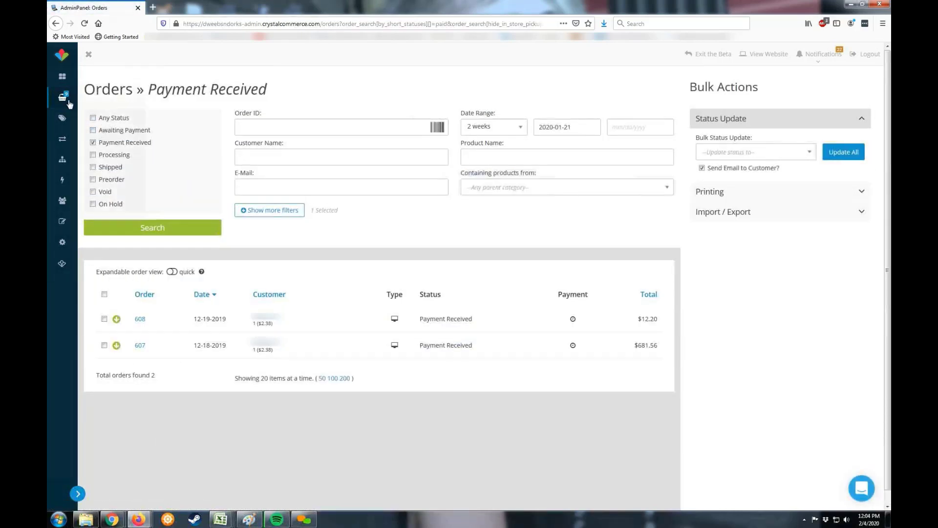
# Open the Processing orders and search them with the date range set to Past Year
pyautogui.moveTo(69, 102)
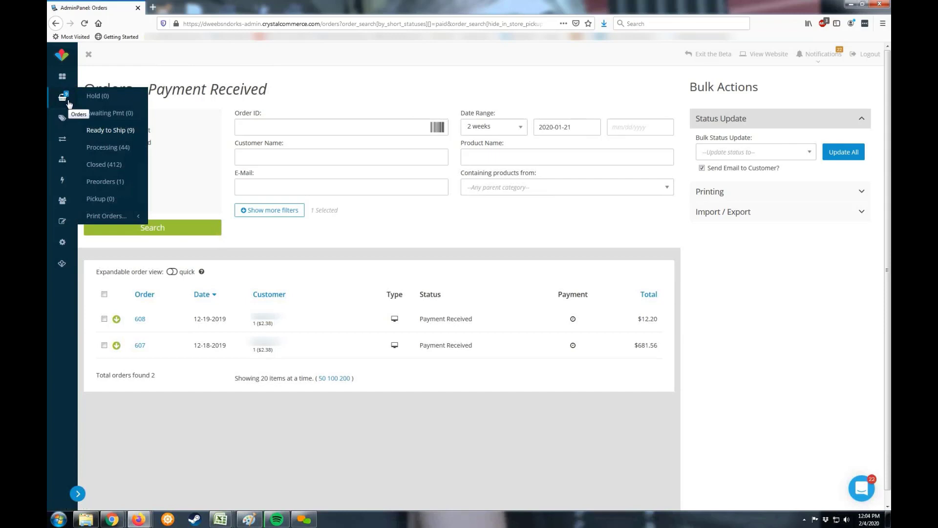
pyautogui.click(116, 156)
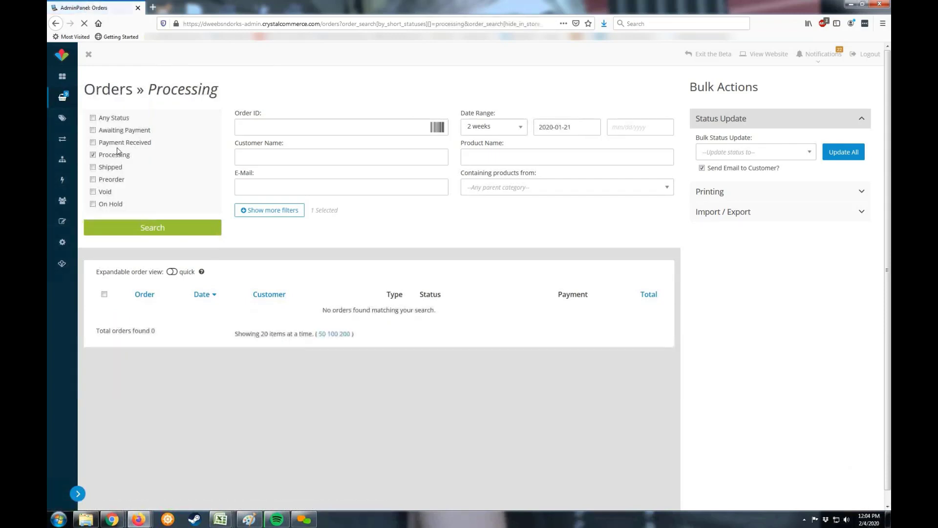
pyautogui.click(522, 134)
pyautogui.click(497, 174)
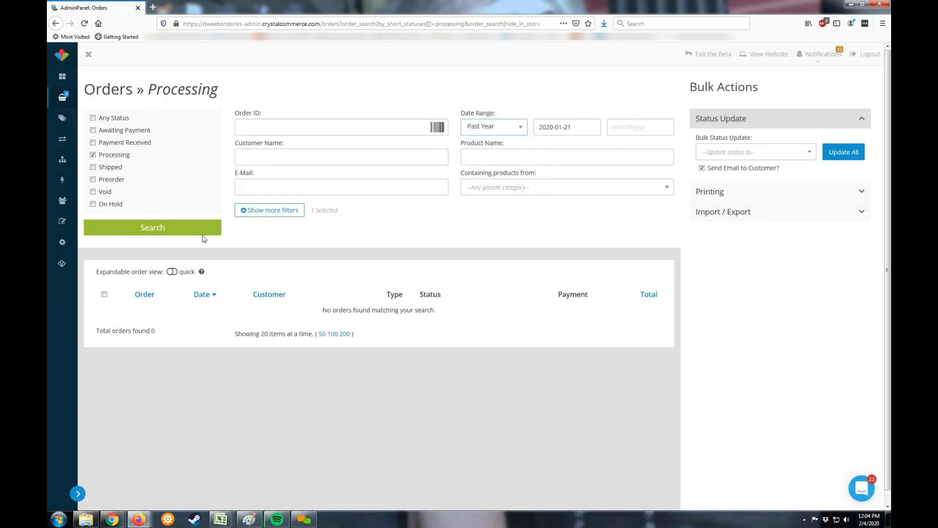
pyautogui.click(184, 230)
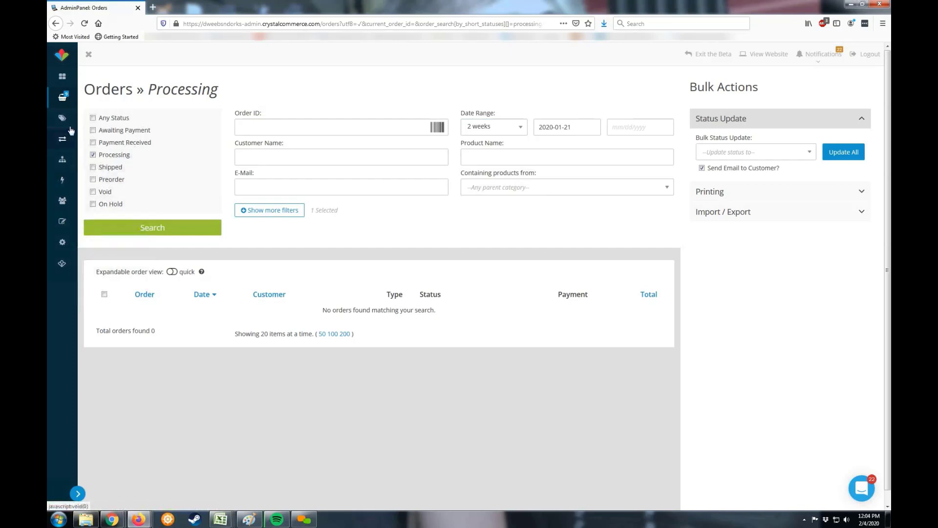
# Reopen the Ready to Ship orders, go through the basic search fields and show the additional filters
pyautogui.moveTo(63, 99)
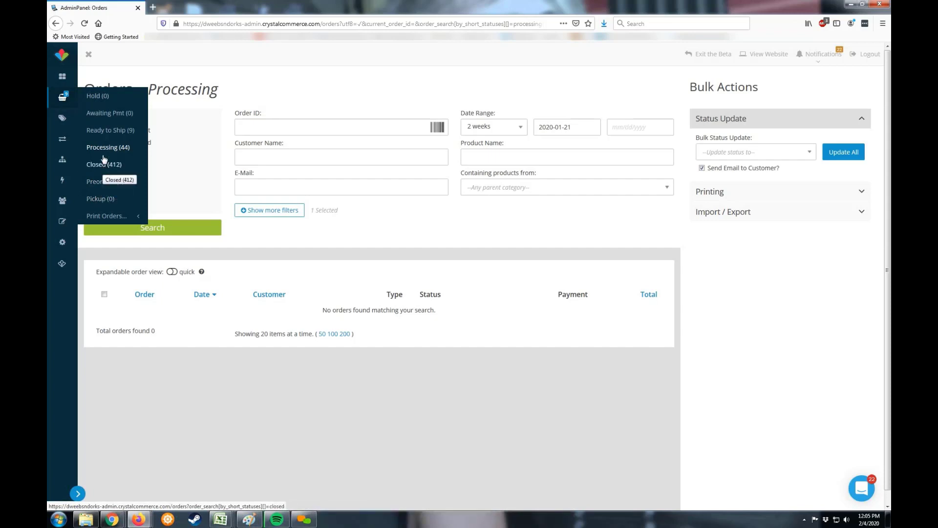
pyautogui.click(100, 131)
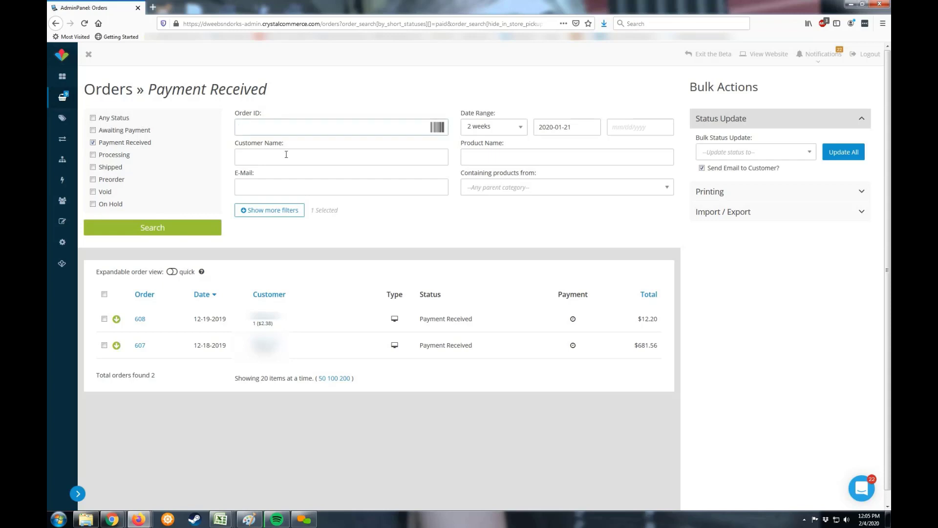
pyautogui.click(292, 185)
pyautogui.click(268, 126)
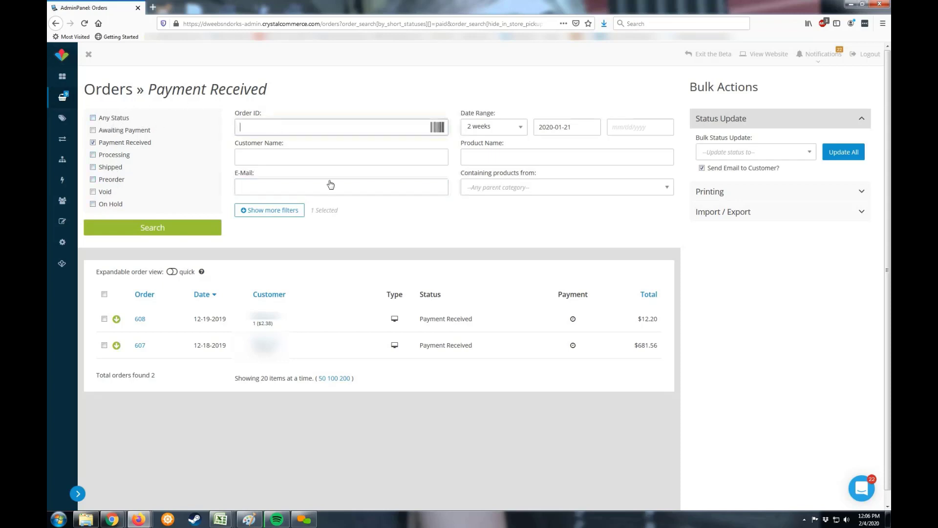
pyautogui.click(292, 157)
pyautogui.click(272, 210)
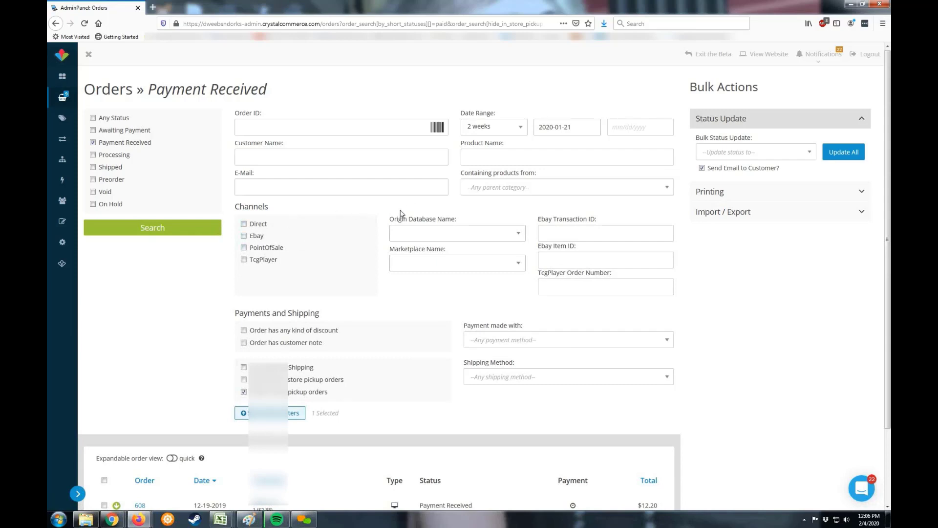
pyautogui.scroll(-1, 381, 207)
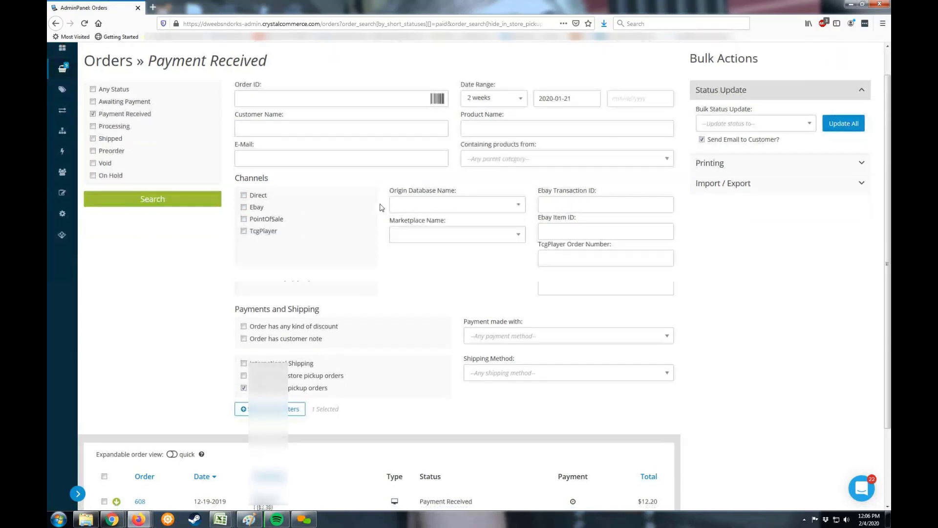
pyautogui.scroll(1, 382, 207)
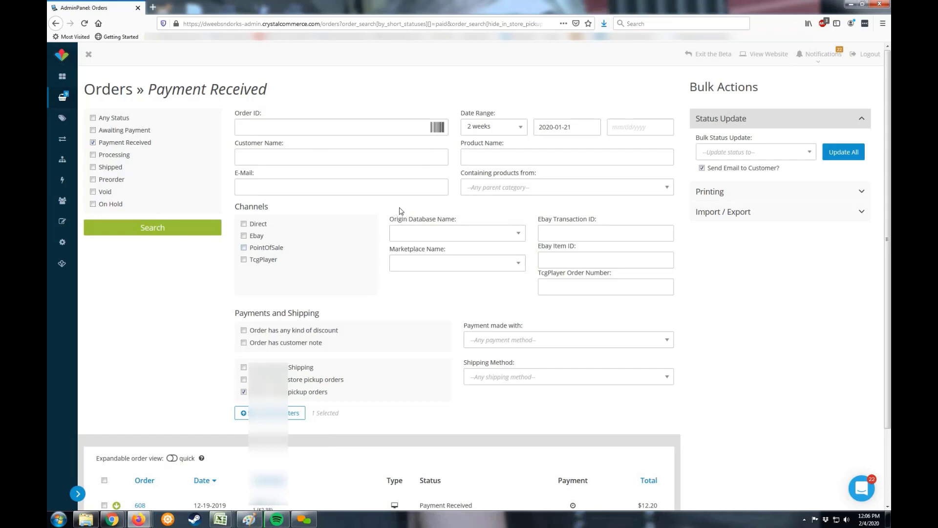
# Check the available choices for origin database name, marketplace name and shipping method without selecting any
pyautogui.click(517, 234)
pyautogui.click(517, 235)
pyautogui.click(517, 263)
pyautogui.click(517, 264)
pyautogui.scroll(-2, 429, 303)
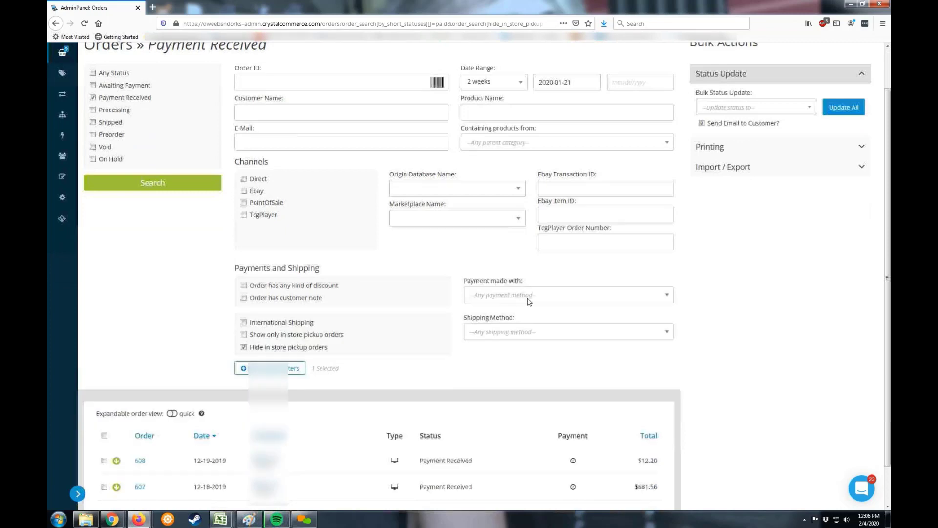
pyautogui.click(522, 334)
pyautogui.click(522, 334)
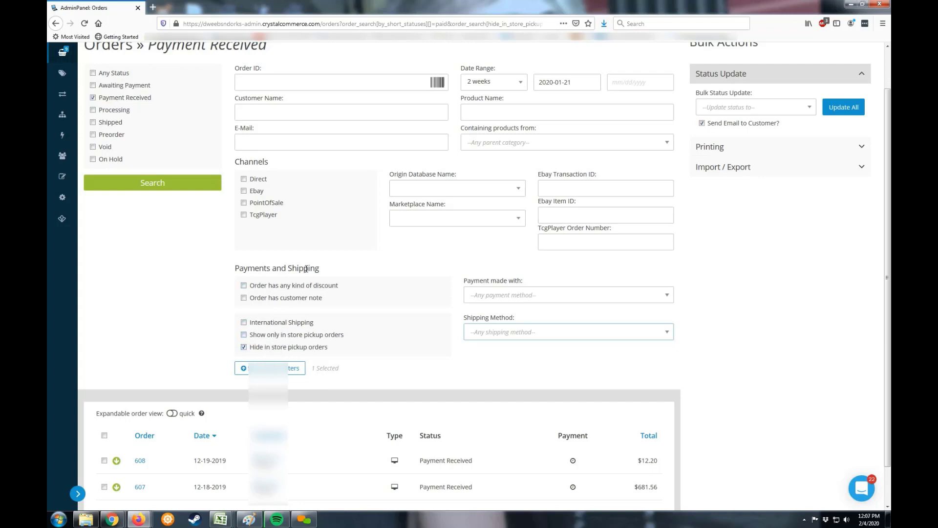
# Hide the additional order filters and show them again
pyautogui.scroll(2, 337, 259)
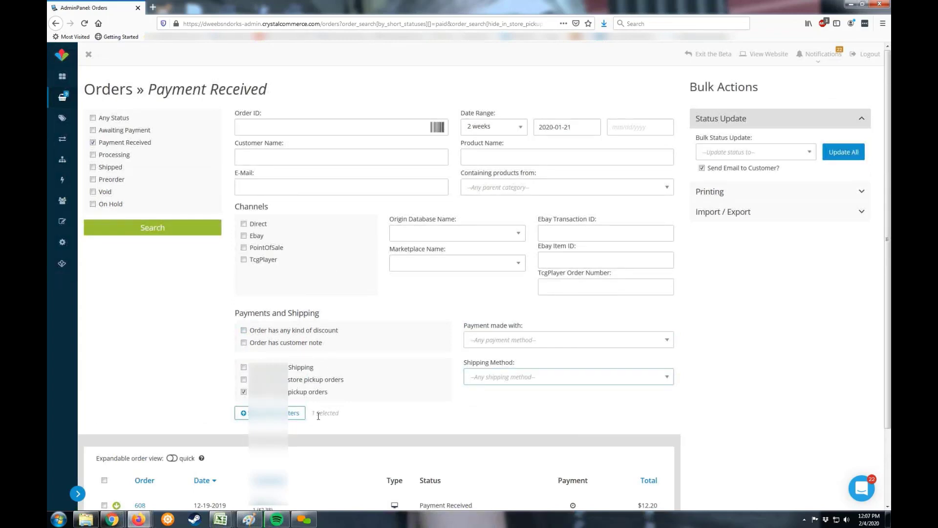
pyautogui.click(254, 413)
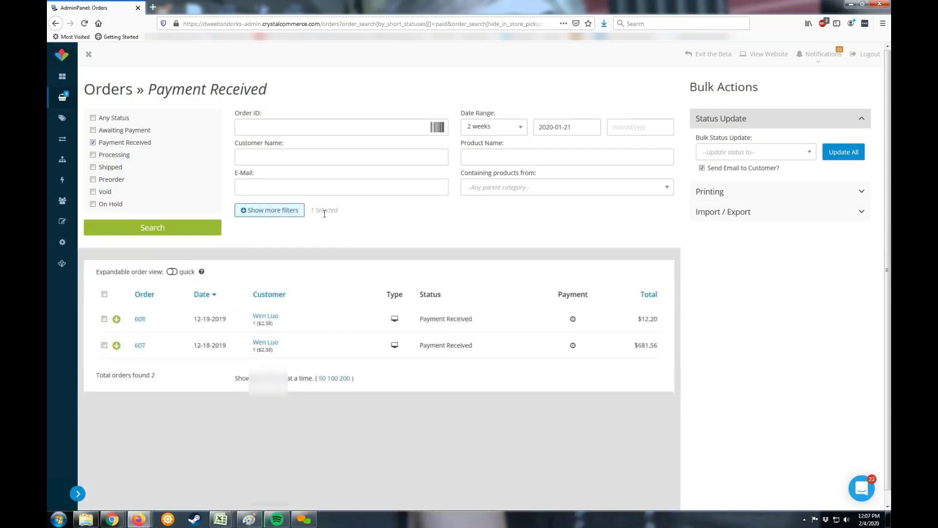
pyautogui.click(289, 215)
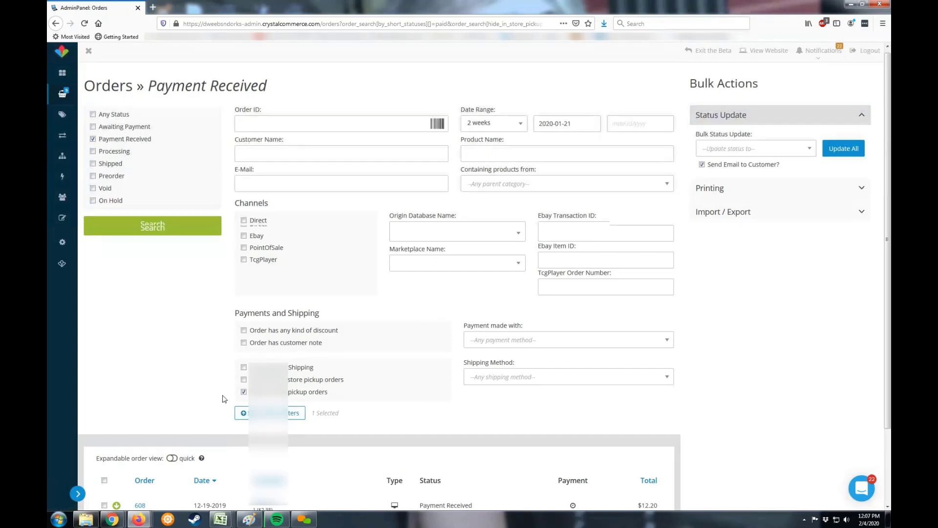
# Select all listed orders and choose Processing as the bulk status update
pyautogui.scroll(-2, 563, 362)
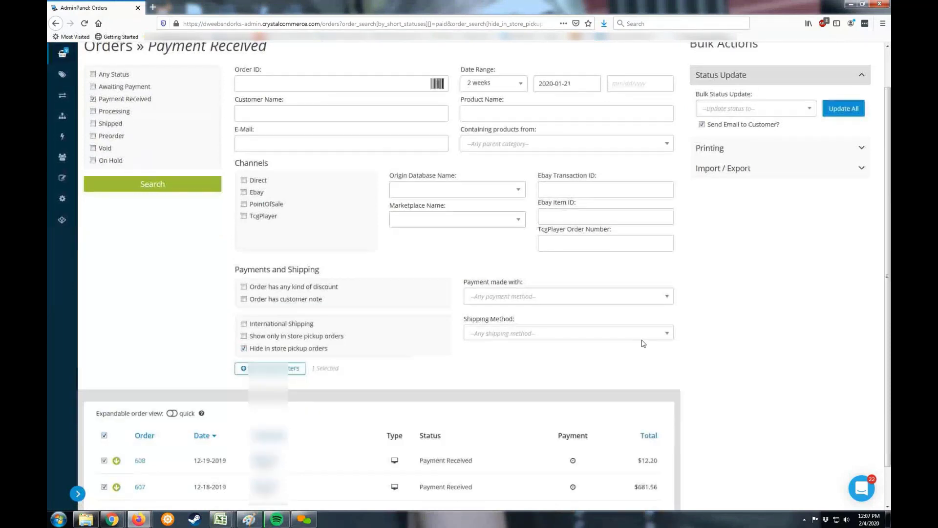
pyautogui.scroll(2, 753, 147)
pyautogui.click(809, 152)
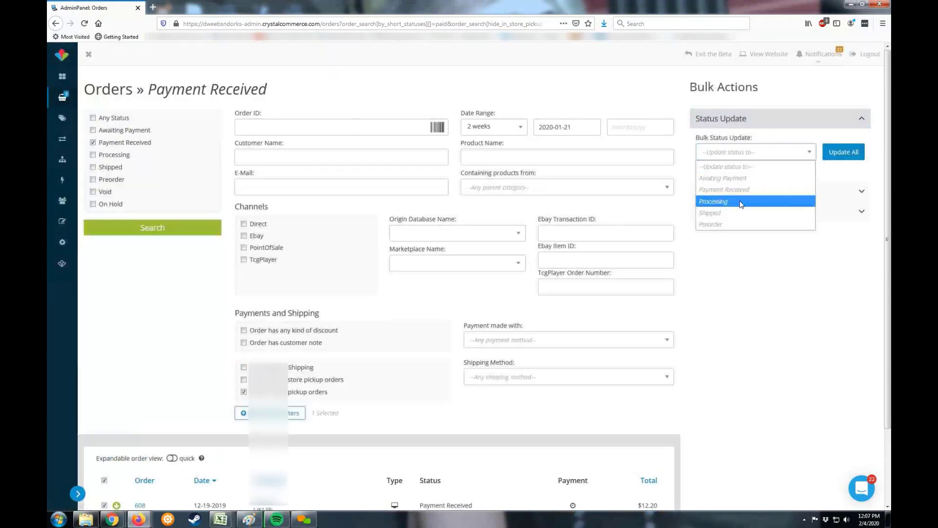
pyautogui.click(733, 184)
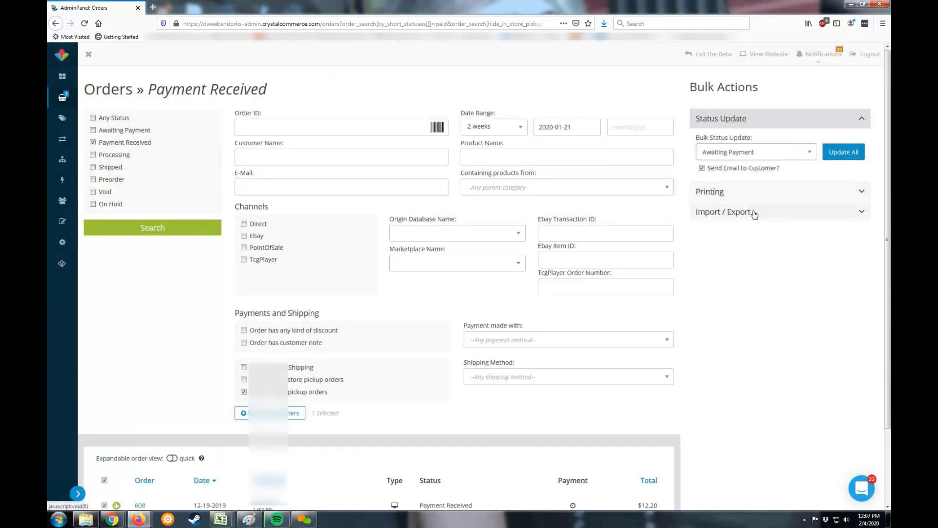
pyautogui.click(738, 152)
pyautogui.click(733, 204)
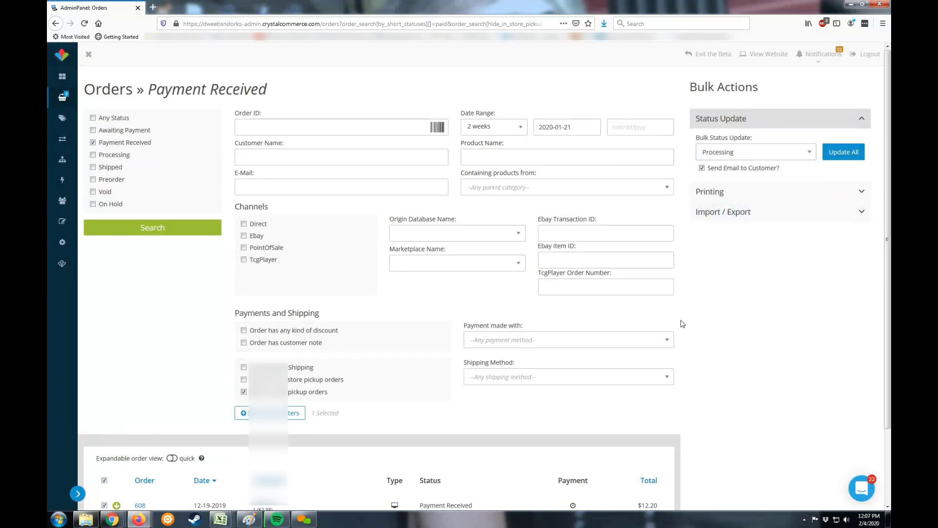
# Show the bulk printing options and deselect all orders
pyautogui.click(732, 191)
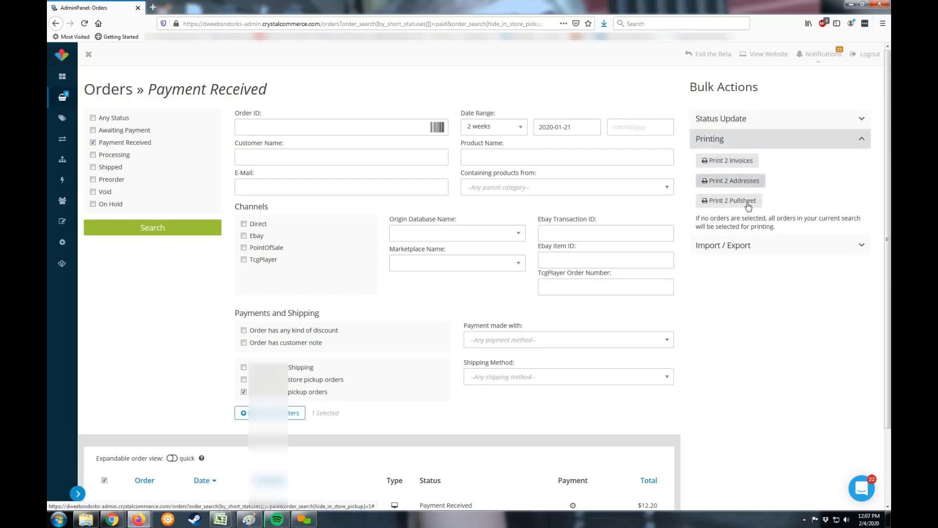
pyautogui.click(106, 481)
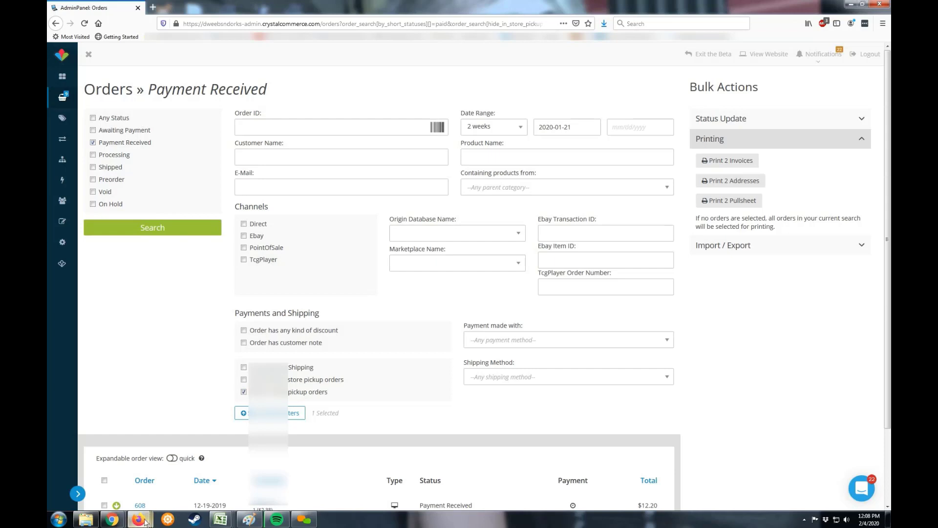
# Switch to the classic admin window and view its Payment Received, Processing and Preorder order lists
pyautogui.moveTo(138, 519)
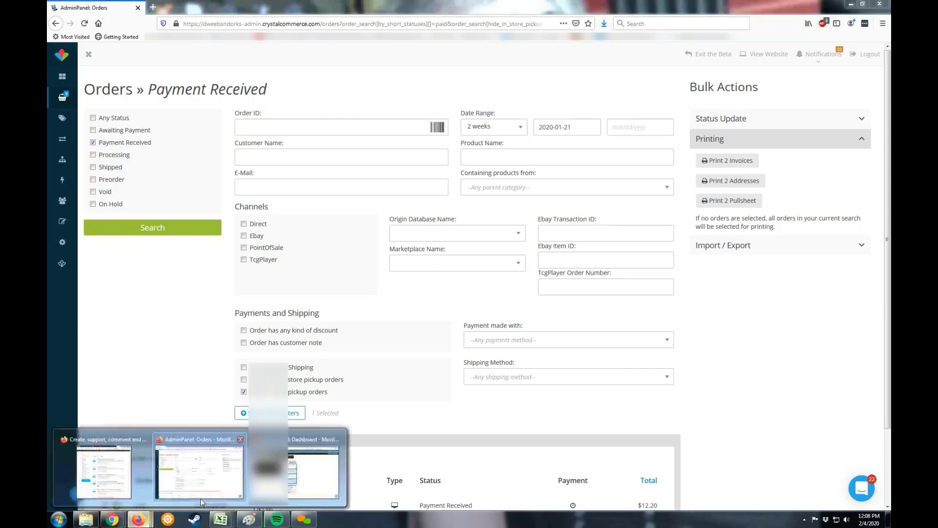
pyautogui.click(290, 475)
pyautogui.click(103, 59)
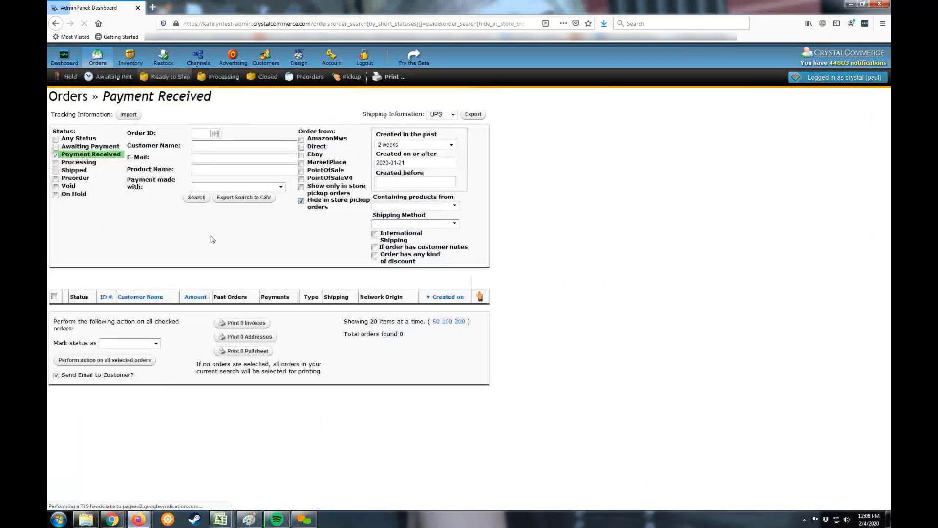
pyautogui.click(220, 77)
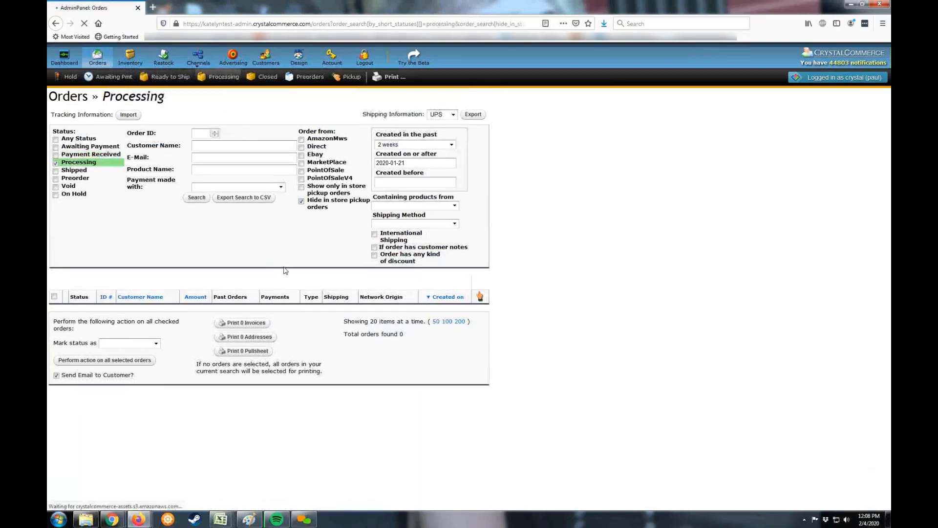
pyautogui.click(305, 77)
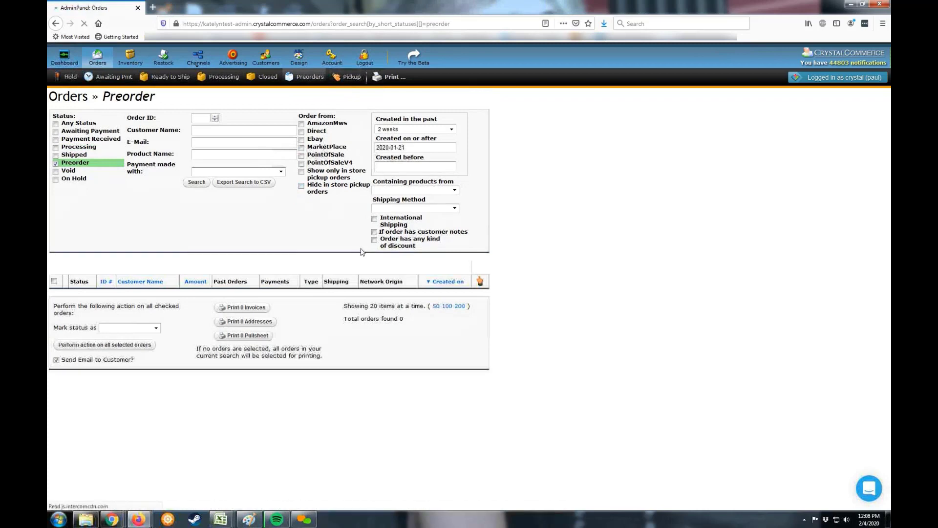
# View the Pickup orders in the classic admin and examine the bulk status and print actions below the list
pyautogui.scroll(-1, 280, 322)
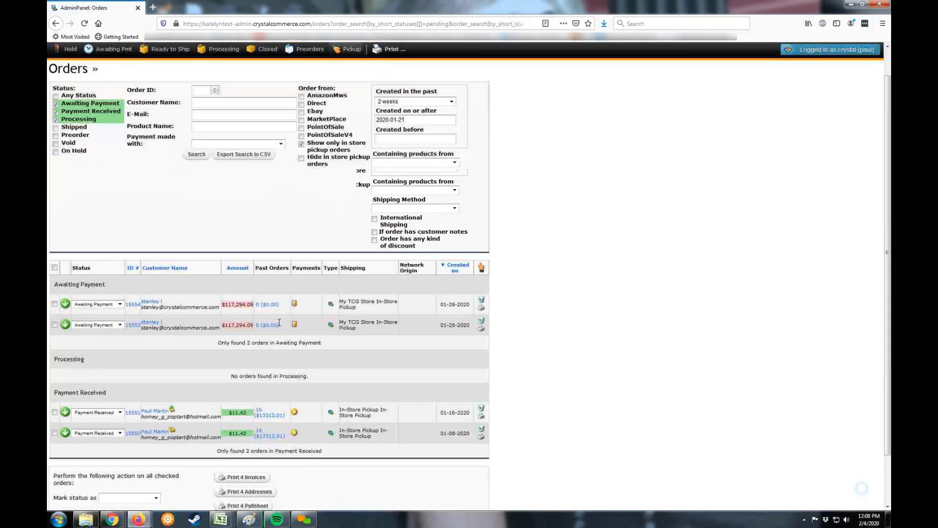
pyautogui.scroll(-1, 266, 382)
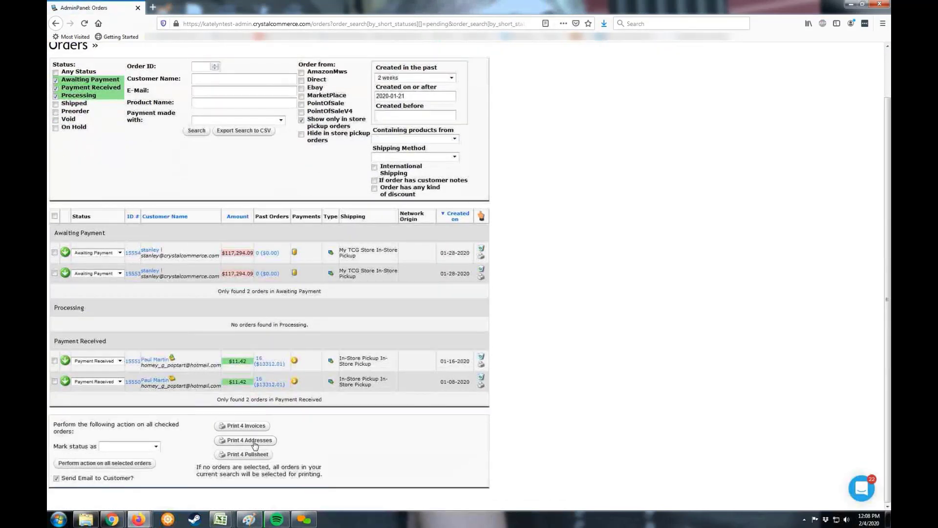
pyautogui.scroll(2, 255, 445)
pyautogui.moveTo(394, 80)
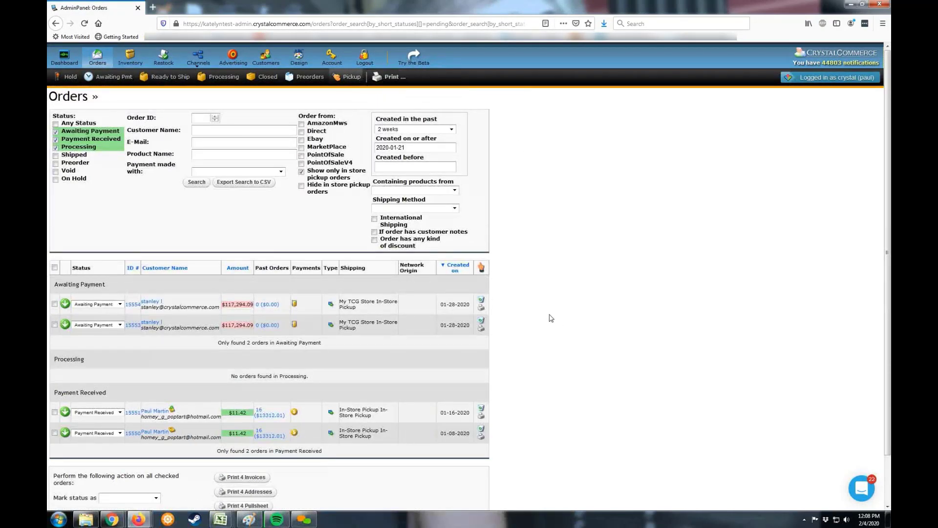
# Return to the beta admin window and review the Payment Received order results below the filters
pyautogui.moveTo(139, 519)
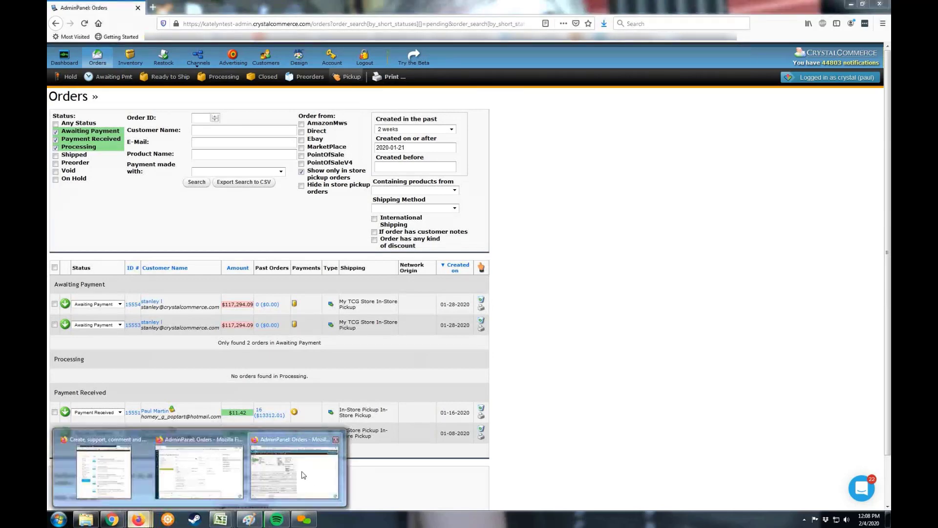
pyautogui.click(294, 473)
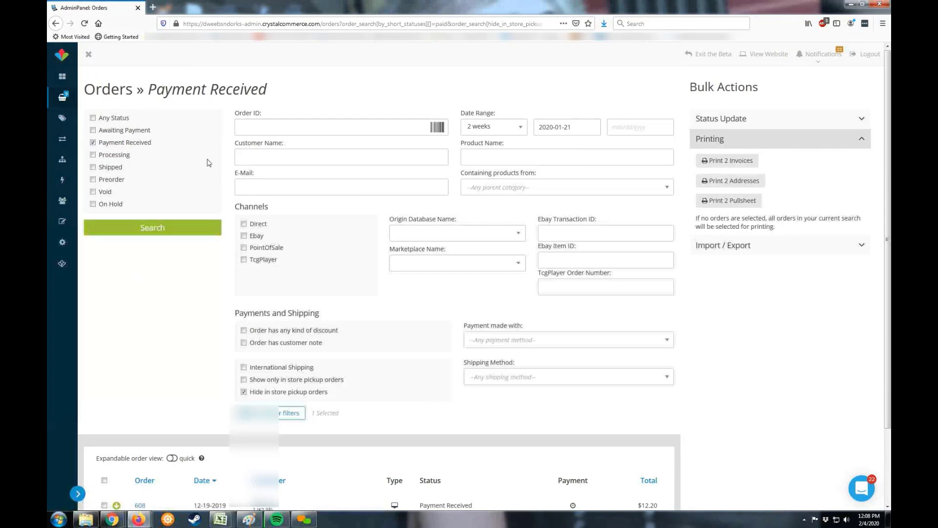
pyautogui.scroll(-2, 283, 355)
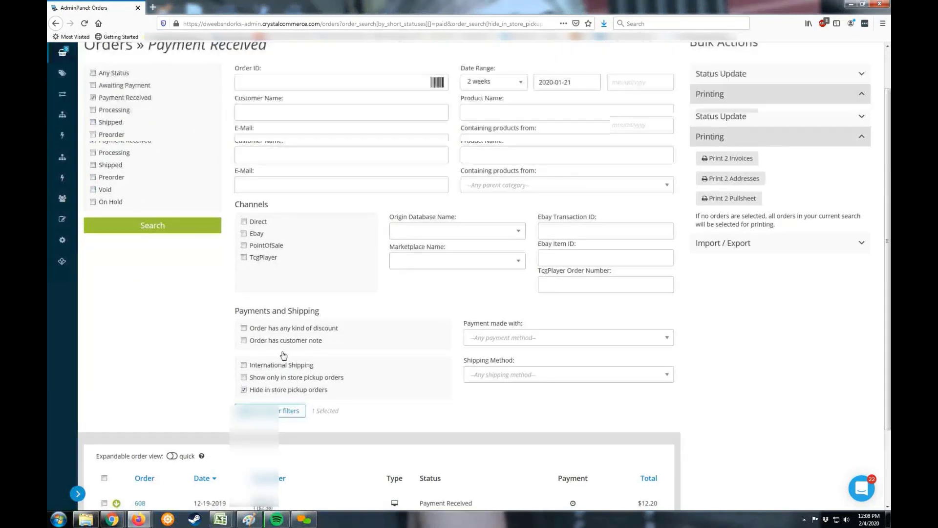
pyautogui.scroll(-3, 284, 355)
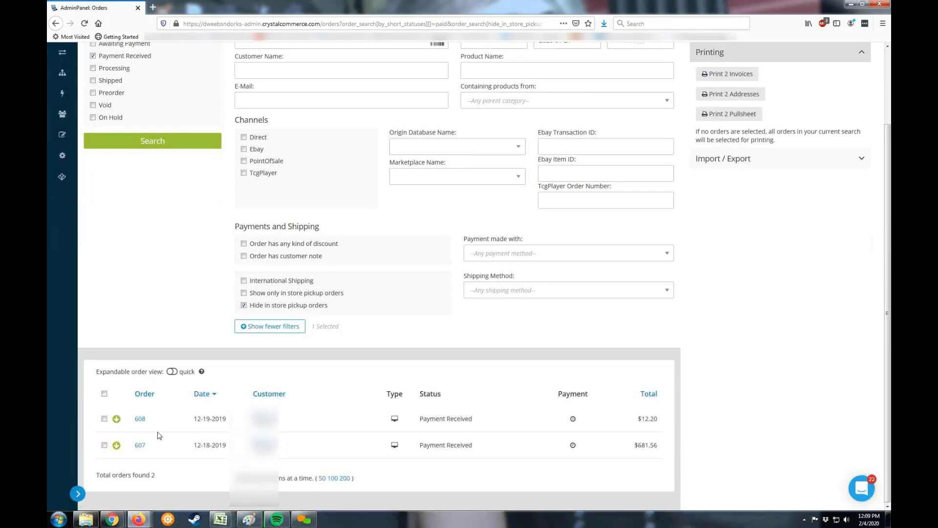
pyautogui.scroll(2, 452, 328)
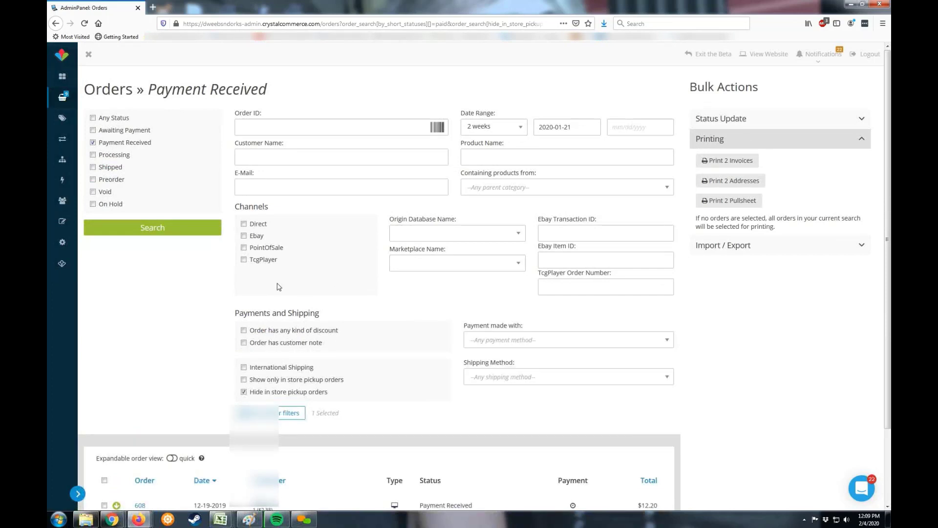
pyautogui.scroll(-2, 304, 290)
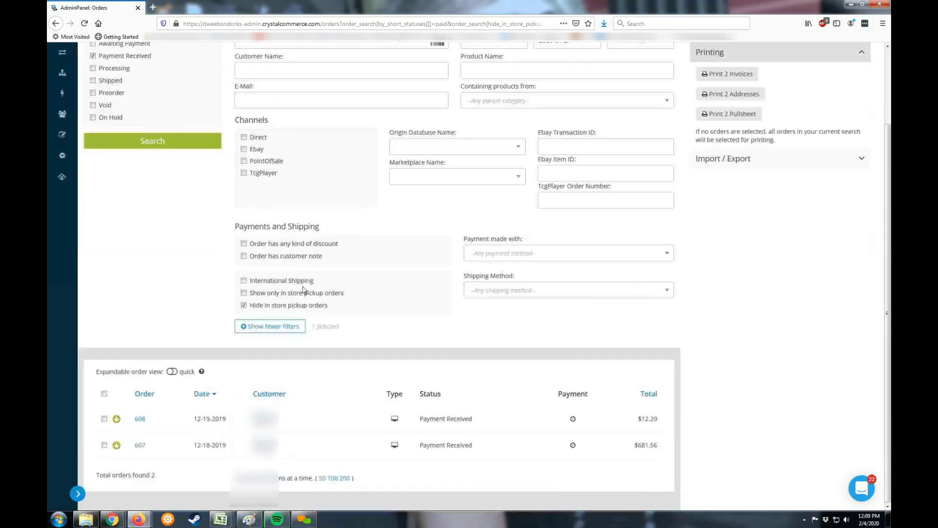
pyautogui.scroll(2, 463, 291)
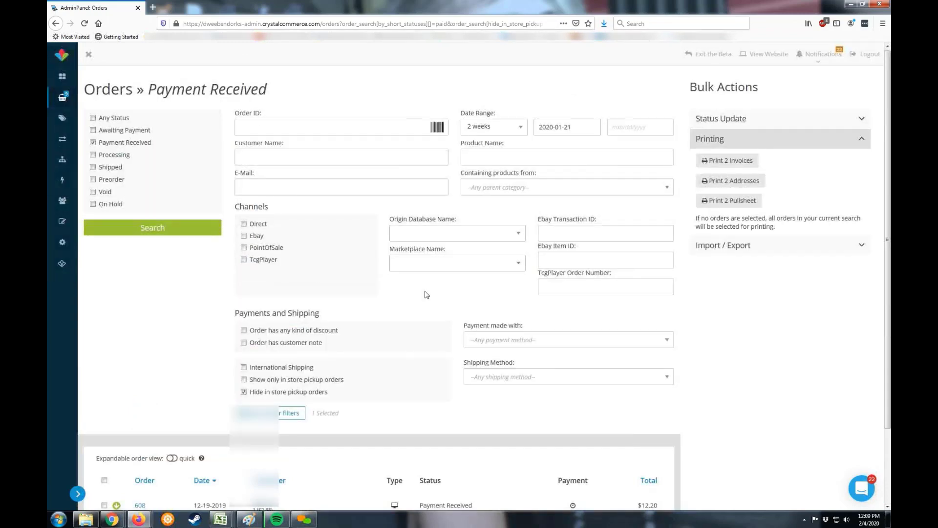
pyautogui.scroll(-2, 443, 313)
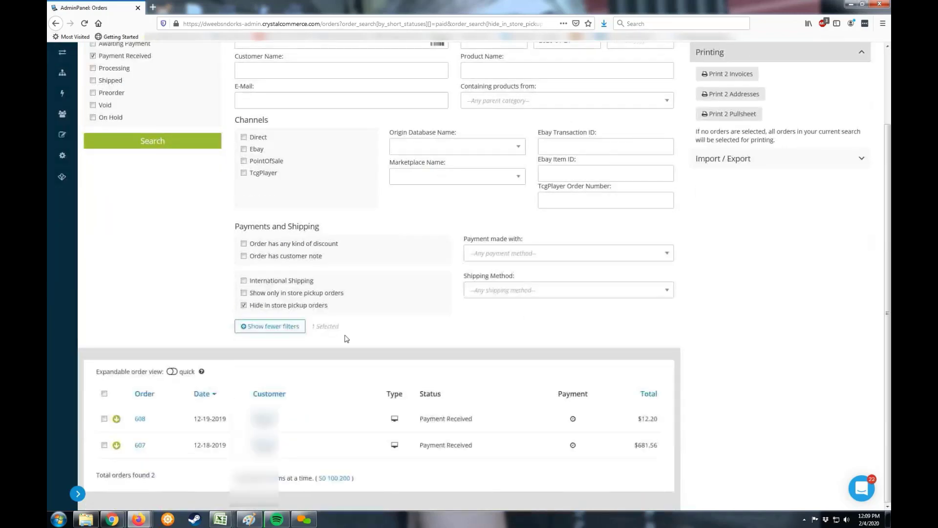
# Toggle the expandable order view between full and quick several times, leaving it on quick
pyautogui.click(172, 372)
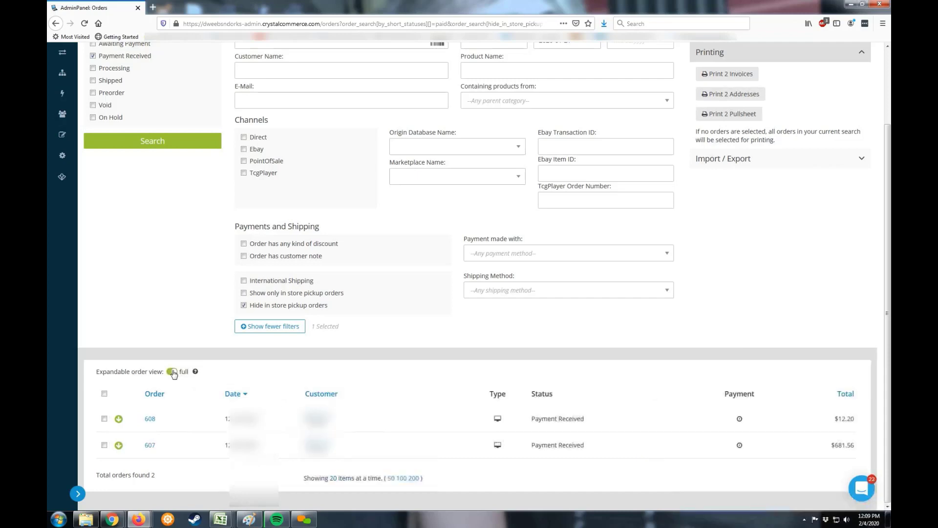
pyautogui.click(172, 372)
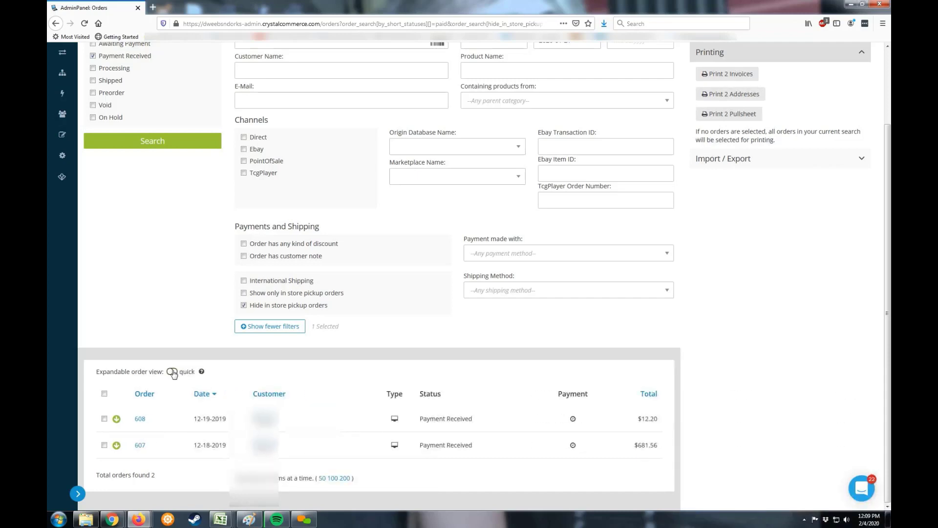
pyautogui.click(172, 372)
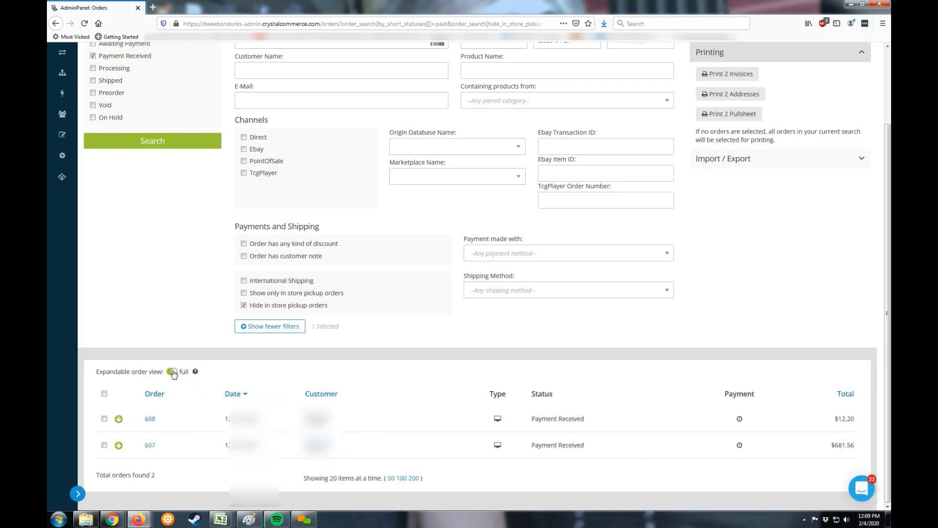
pyautogui.click(173, 372)
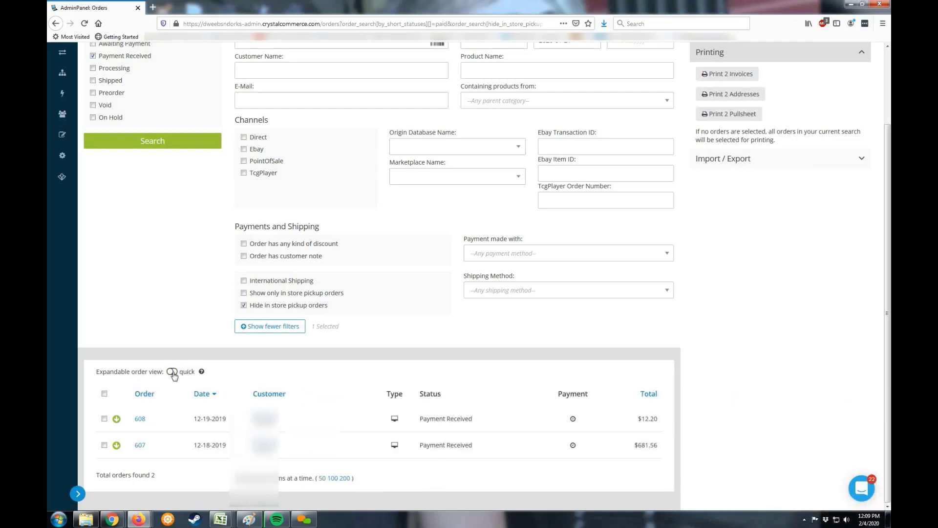
pyautogui.click(172, 372)
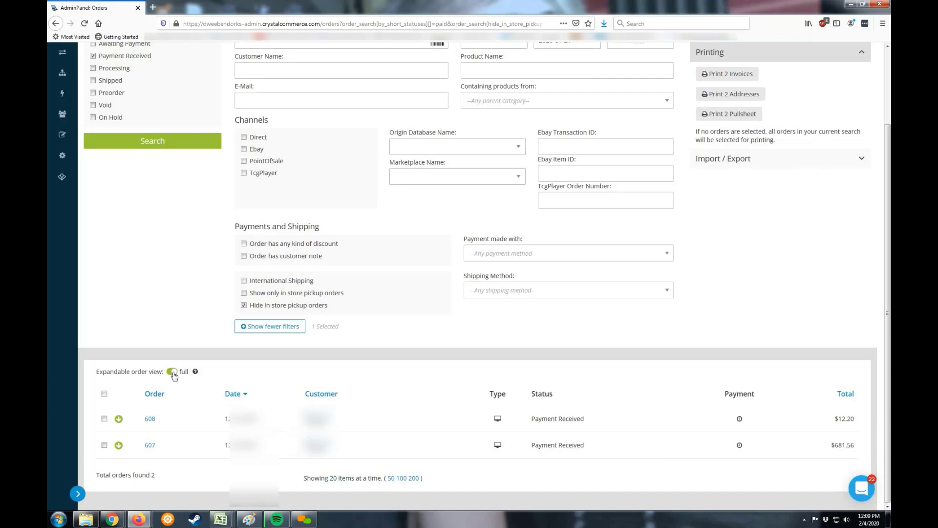
pyautogui.click(172, 372)
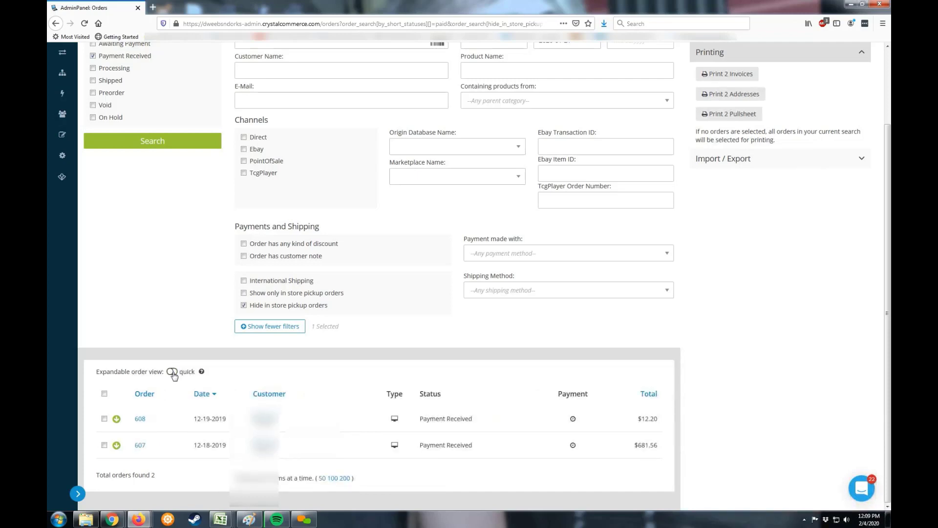
pyautogui.click(172, 372)
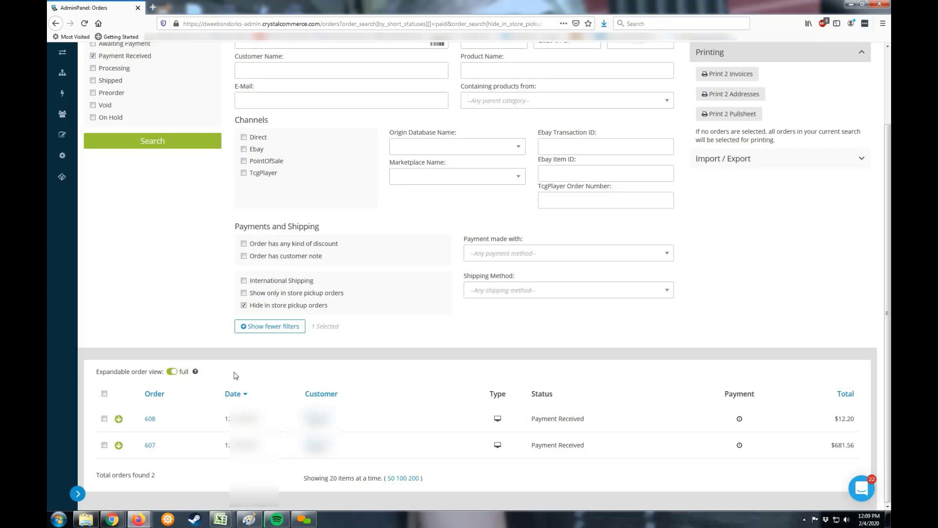
pyautogui.click(175, 374)
pyautogui.click(173, 373)
pyautogui.click(173, 372)
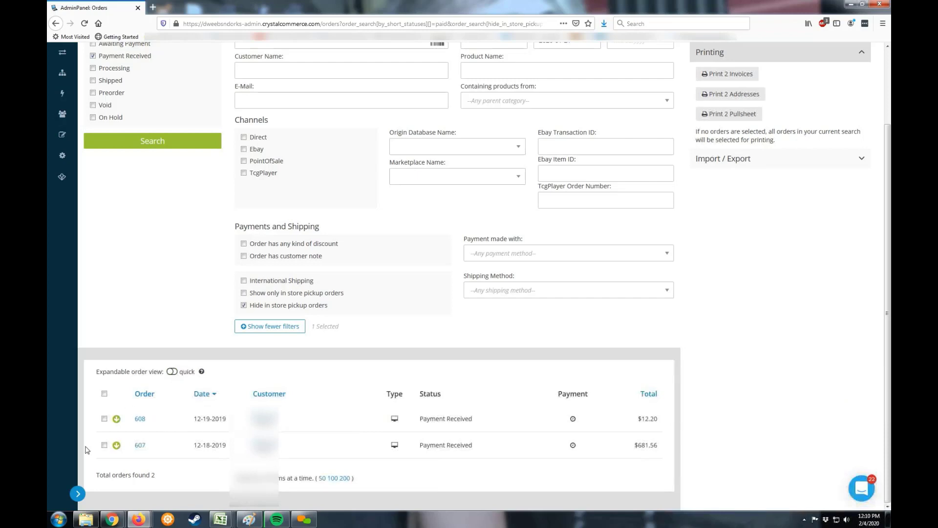
# Expand the 12-19-2019 order in quick view and look over its summary and order details
pyautogui.click(116, 420)
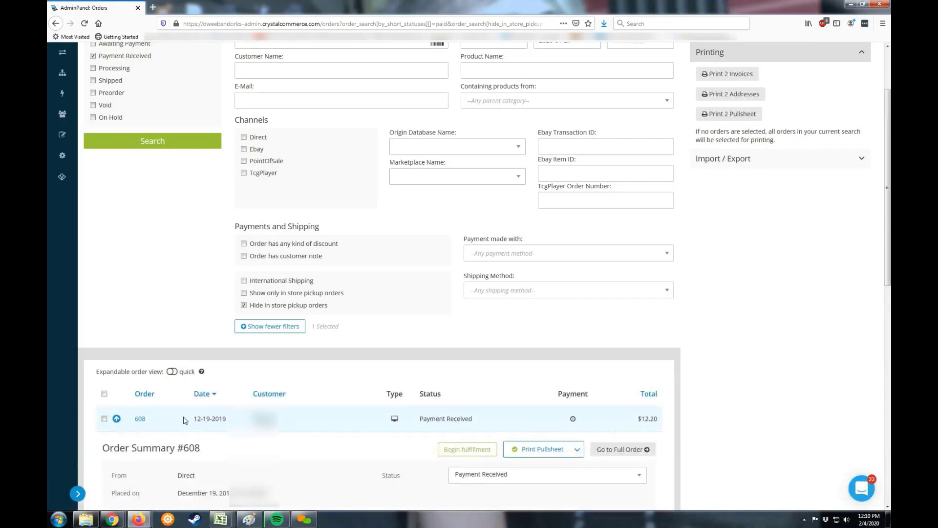
pyautogui.scroll(-2, 198, 413)
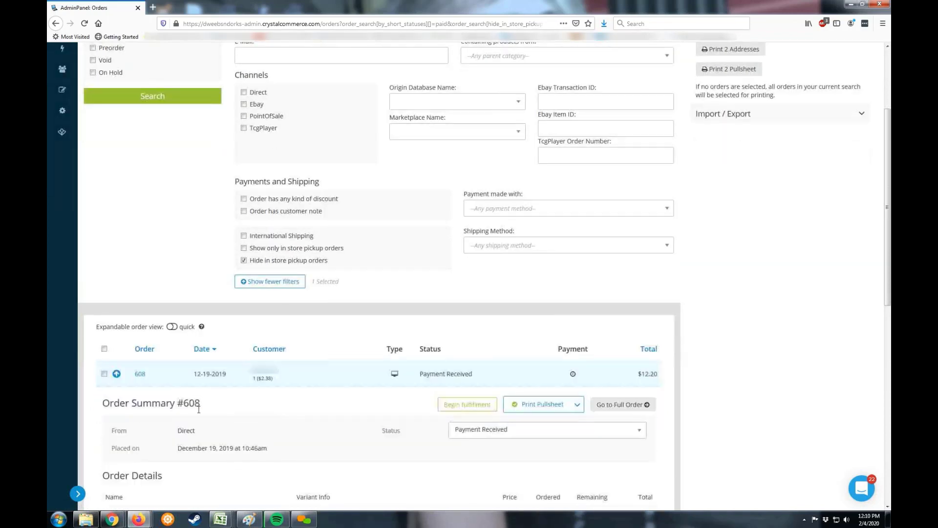
pyautogui.scroll(-3, 199, 410)
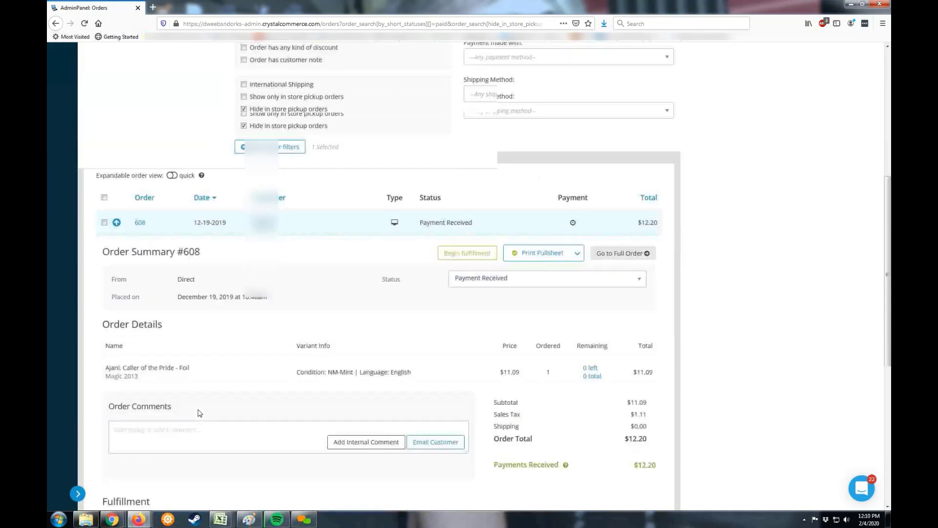
pyautogui.scroll(-2, 199, 413)
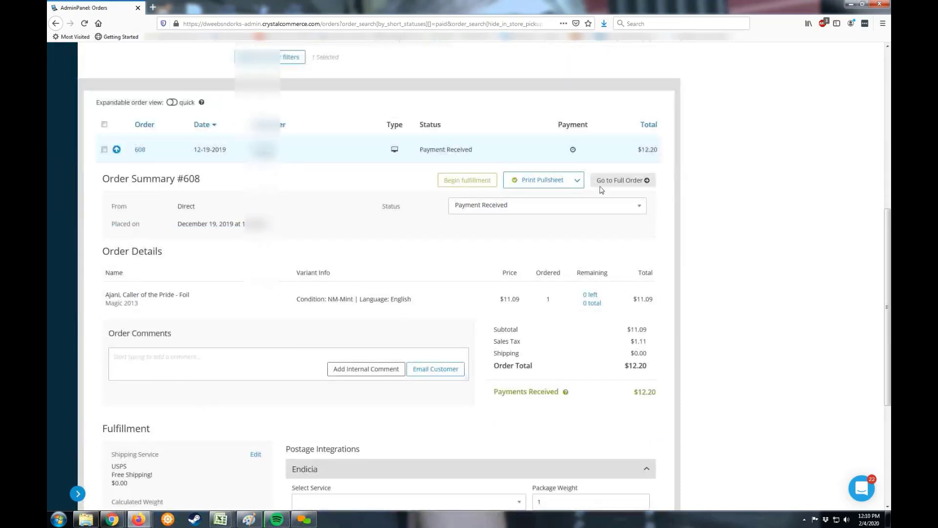
pyautogui.scroll(-1, 453, 268)
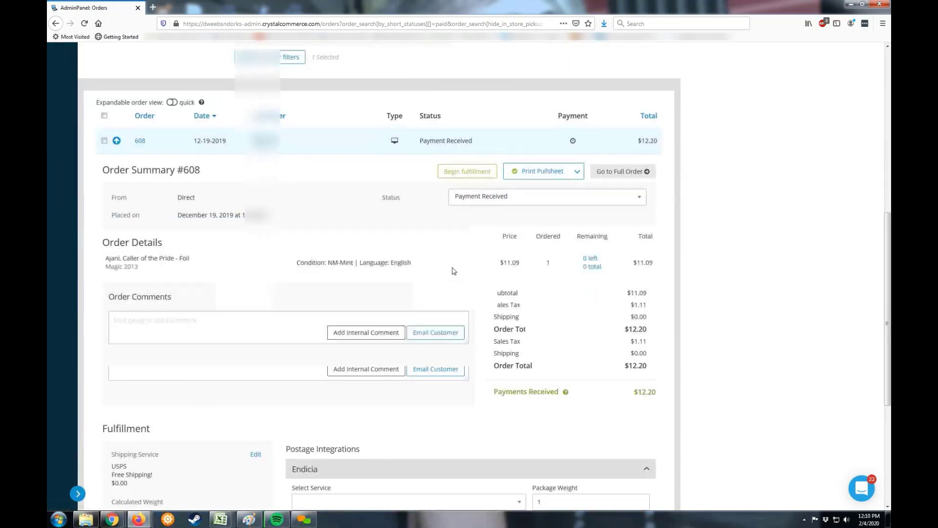
pyautogui.scroll(1, 311, 172)
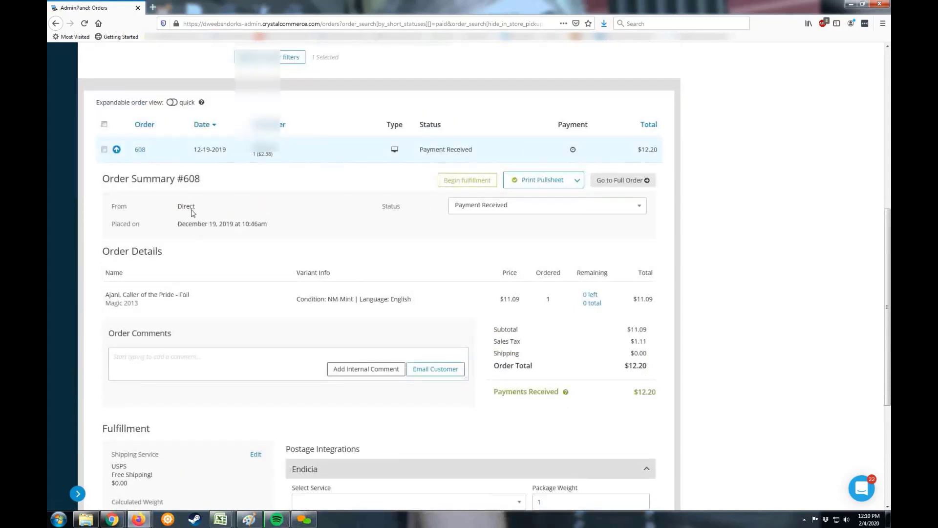
# Point out the order's origin and placement date and show its available status options without changing the status
pyautogui.moveTo(175, 209); pyautogui.dragTo(242, 224)
pyautogui.click(202, 236)
pyautogui.click(516, 215)
pyautogui.click(514, 211)
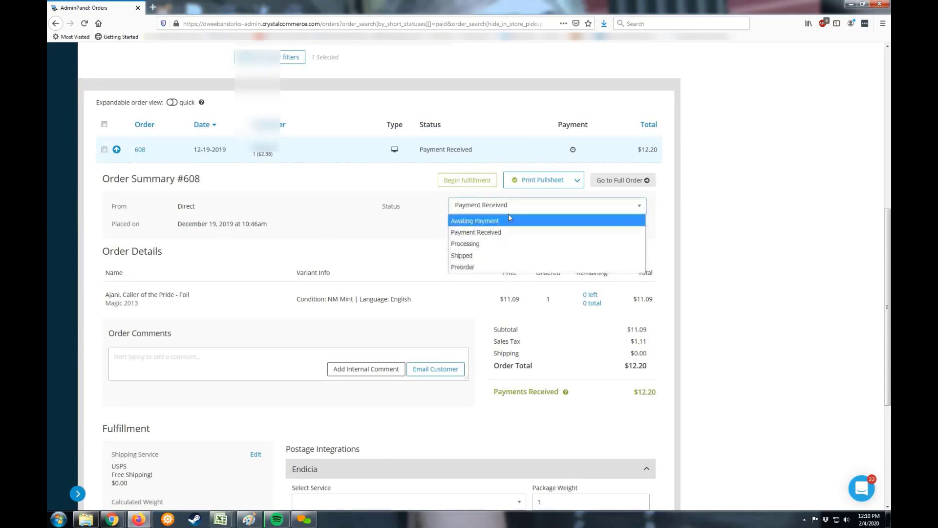
pyautogui.click(512, 209)
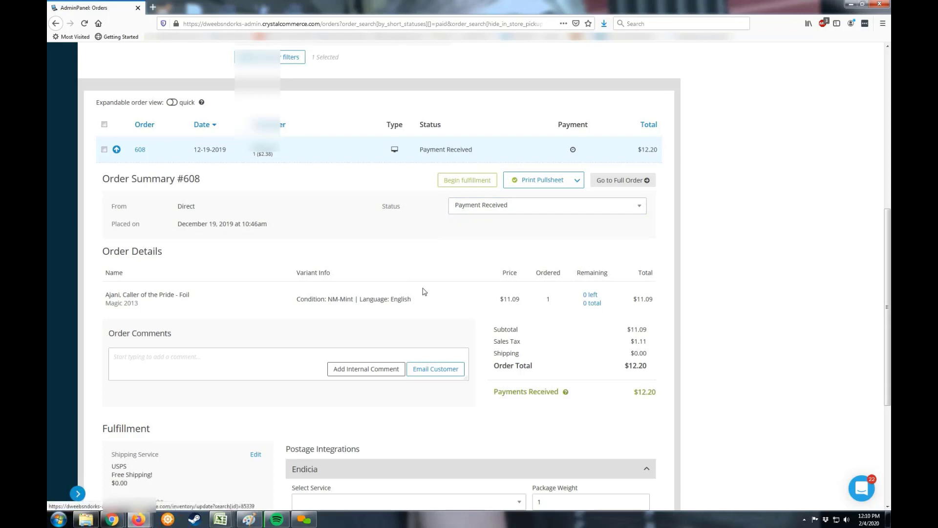
# Highlight the expanded order's subtotal, tax, shipping, total and payments received lines, and clear the text selection
pyautogui.scroll(-2, 602, 311)
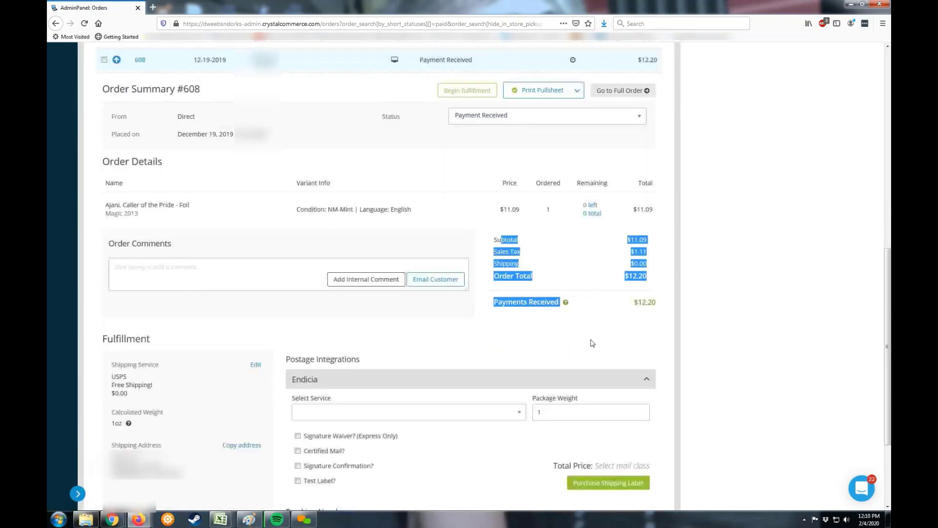
pyautogui.moveTo(496, 304)
pyautogui.mouseDown()
pyautogui.moveTo(660, 307)
pyautogui.moveTo(495, 304)
pyautogui.mouseUp()
pyautogui.click(654, 321)
pyautogui.click(513, 323)
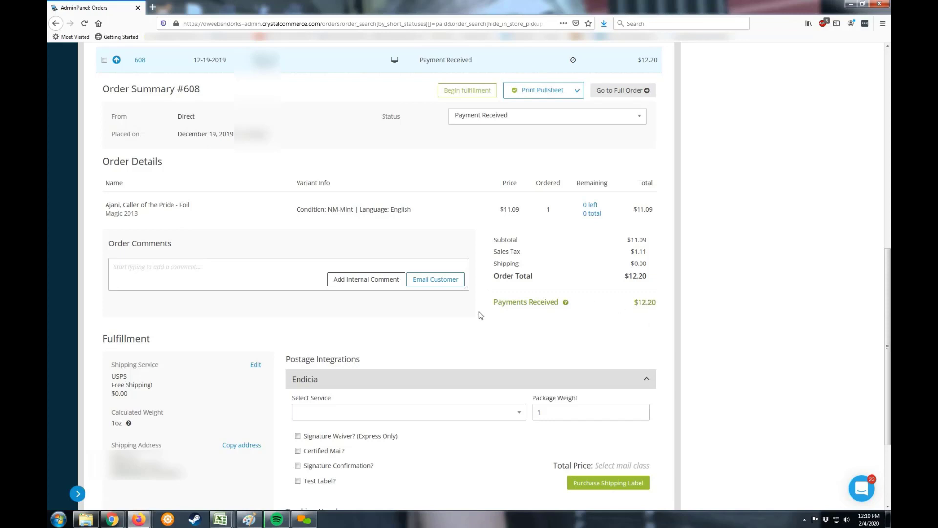
# Collapse and re-expand the Endicia postage integration in the order's Fulfillment section
pyautogui.scroll(-2, 444, 311)
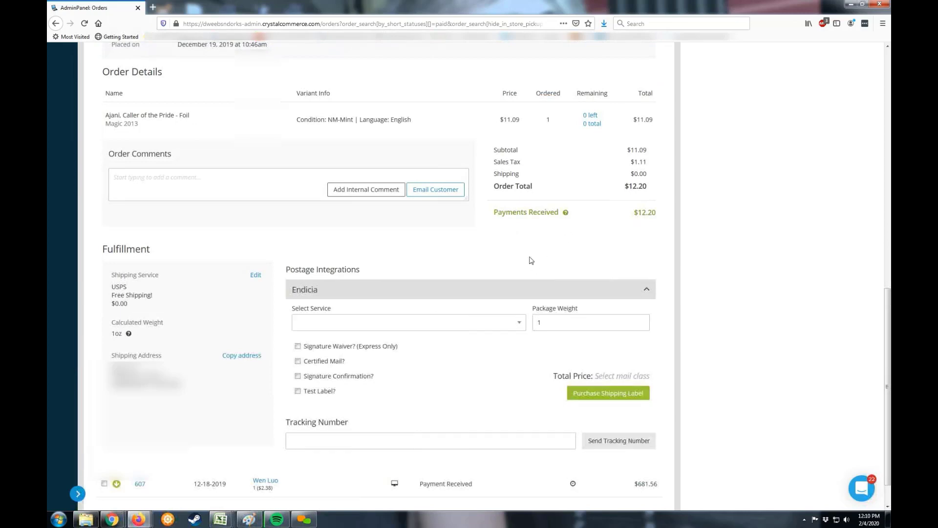
pyautogui.click(405, 296)
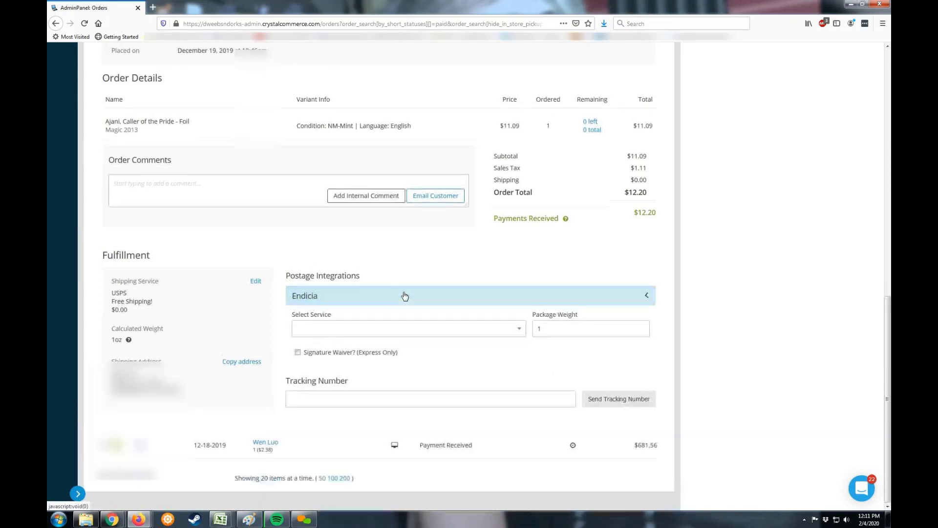
pyautogui.click(405, 295)
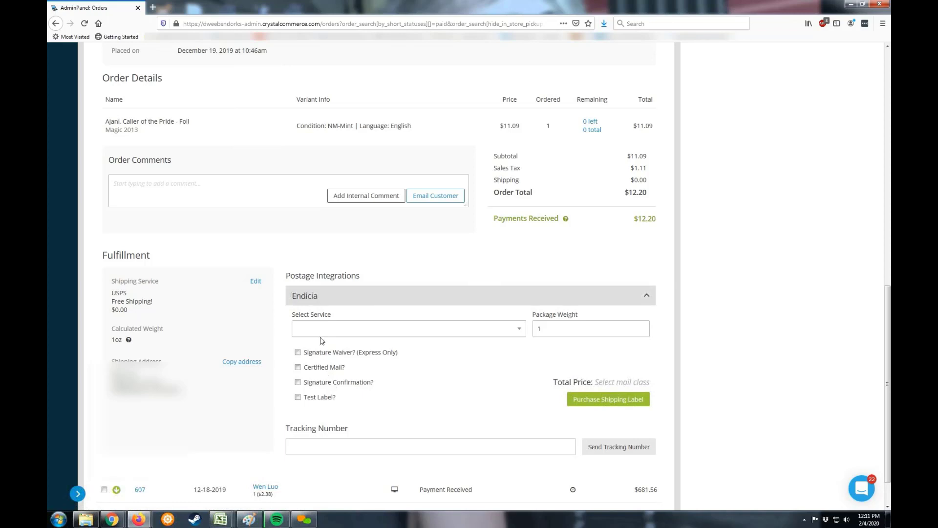
# Examine the order comments field and the shipping, postage and tracking number areas of the expanded order
pyautogui.scroll(2, 272, 268)
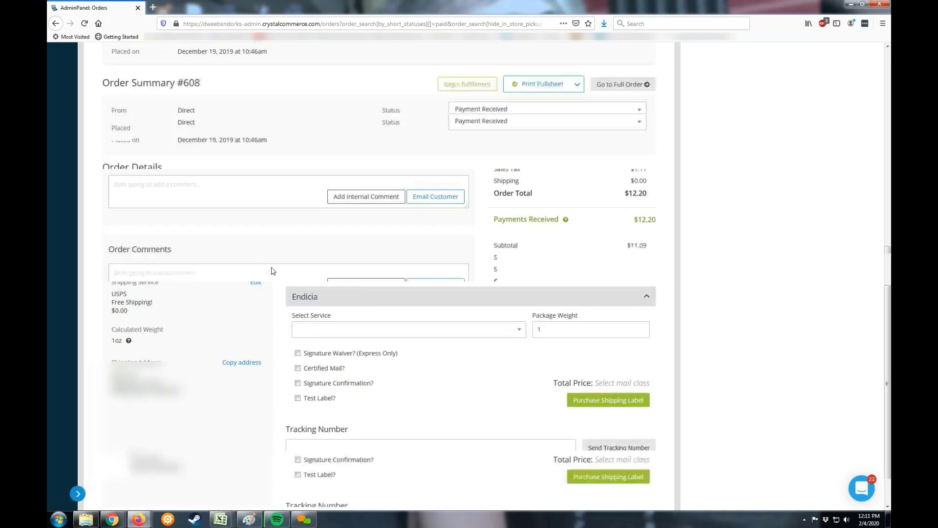
pyautogui.scroll(2, 272, 270)
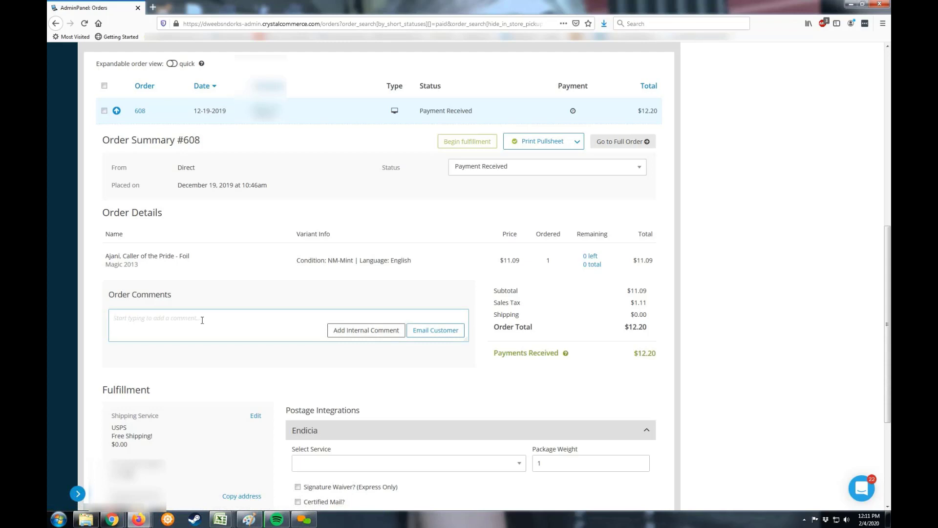
pyautogui.scroll(-3, 218, 323)
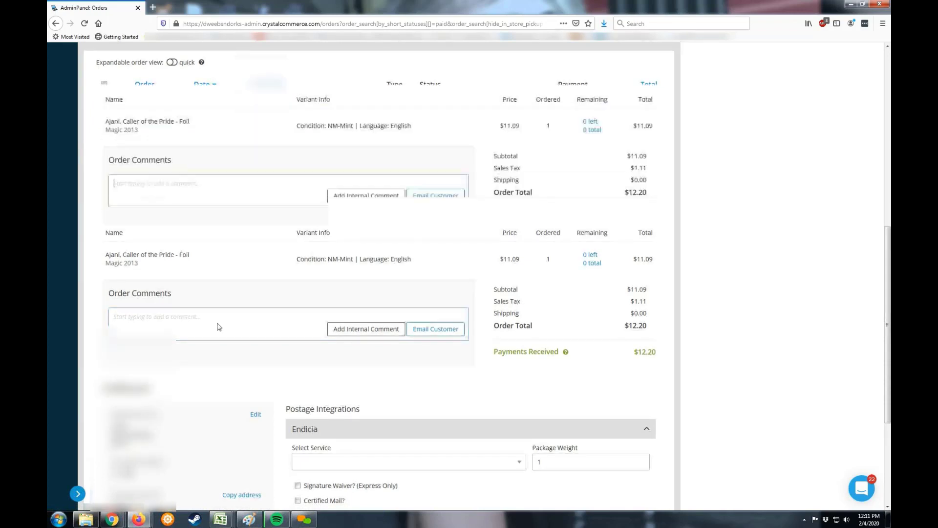
pyautogui.scroll(-1, 218, 327)
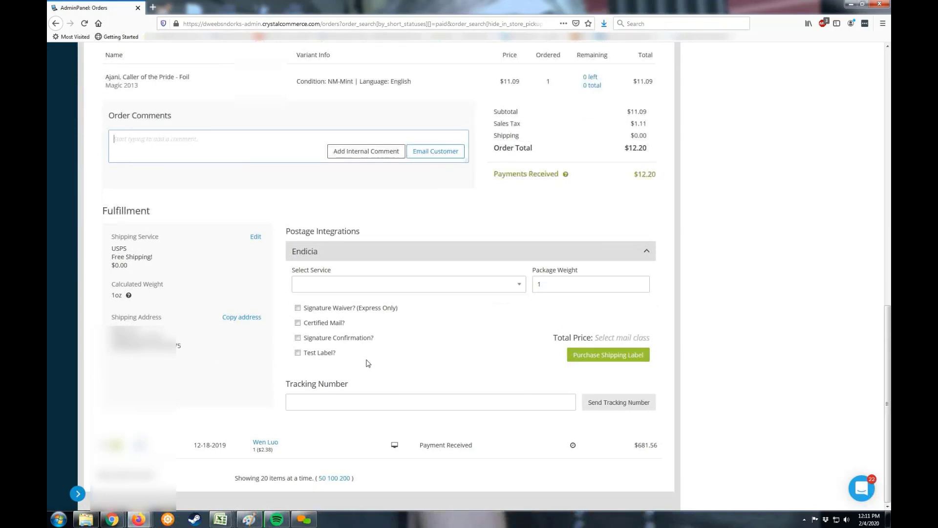
pyautogui.scroll(6, 368, 364)
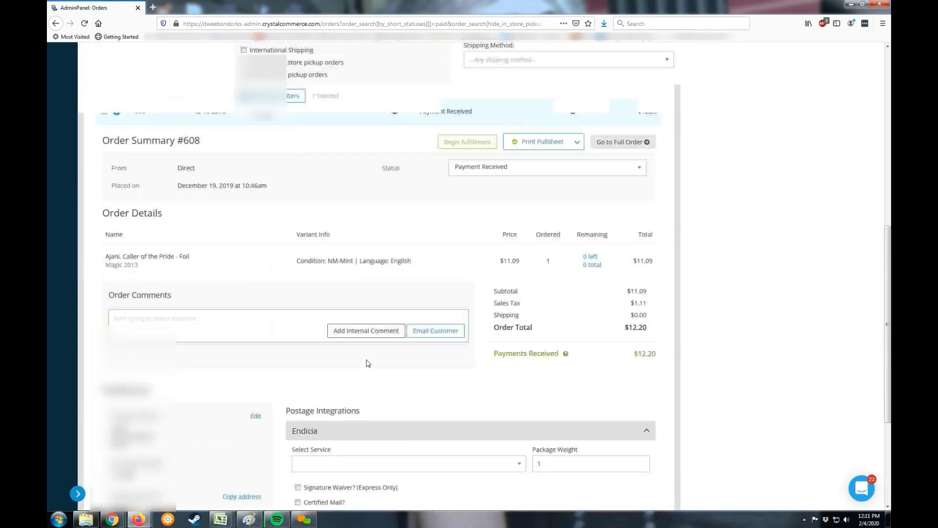
pyautogui.scroll(-3, 368, 363)
pyautogui.scroll(1, 518, 254)
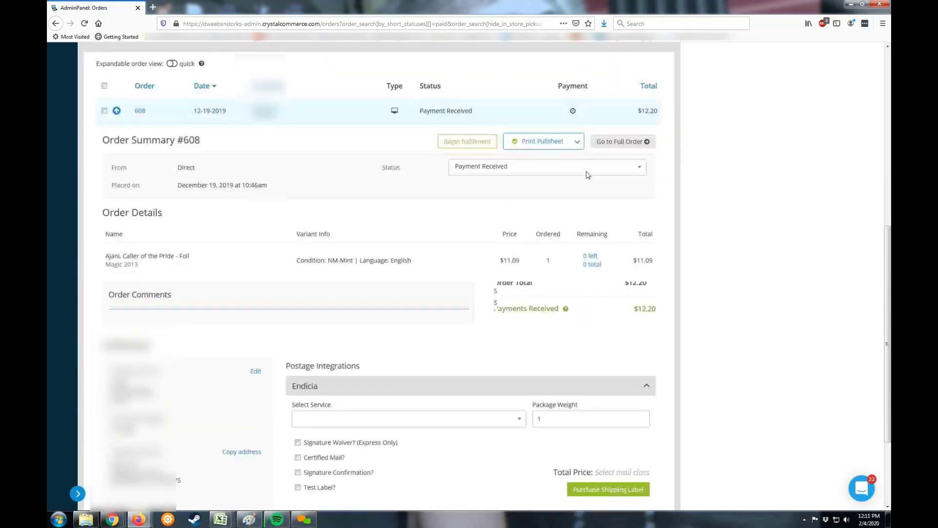
# Open the order's full page, compare it with the quick view in the order list, and show its additional order actions
pyautogui.click(647, 143)
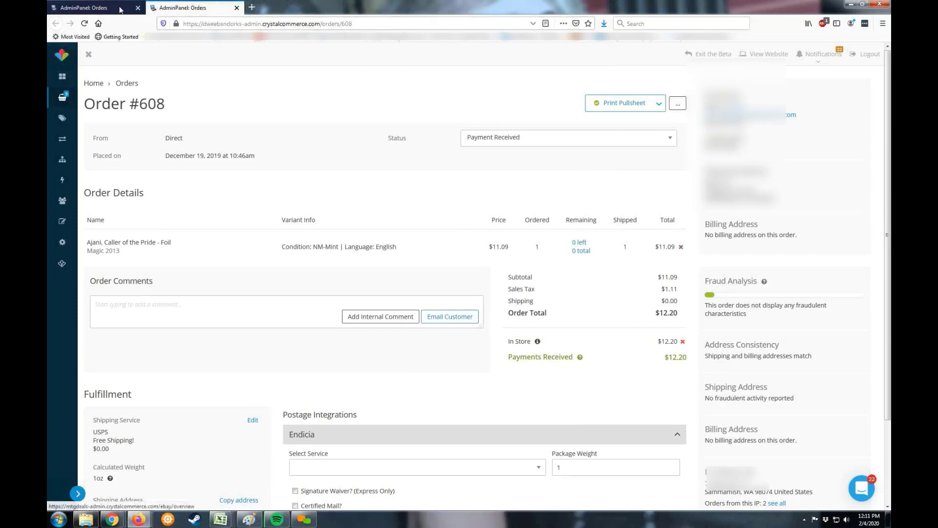
pyautogui.click(93, 7)
pyautogui.scroll(2, 486, 295)
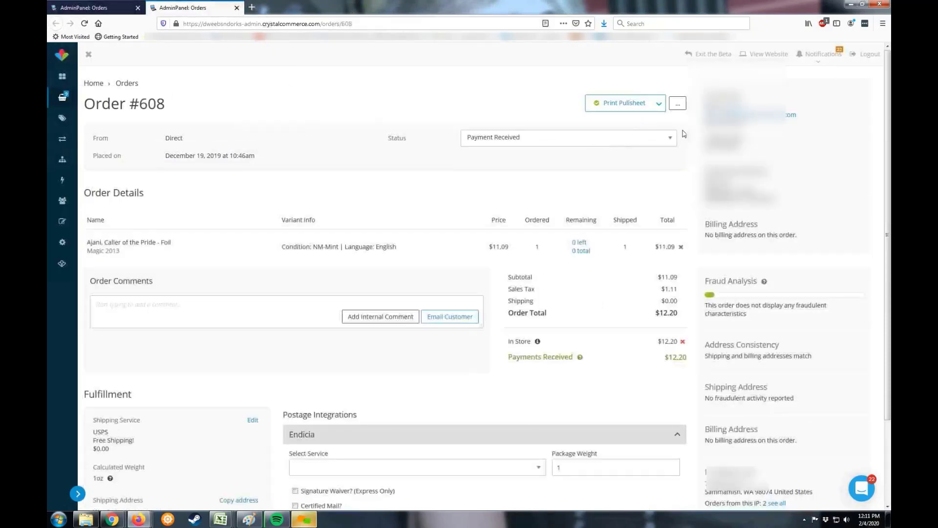
pyautogui.click(677, 104)
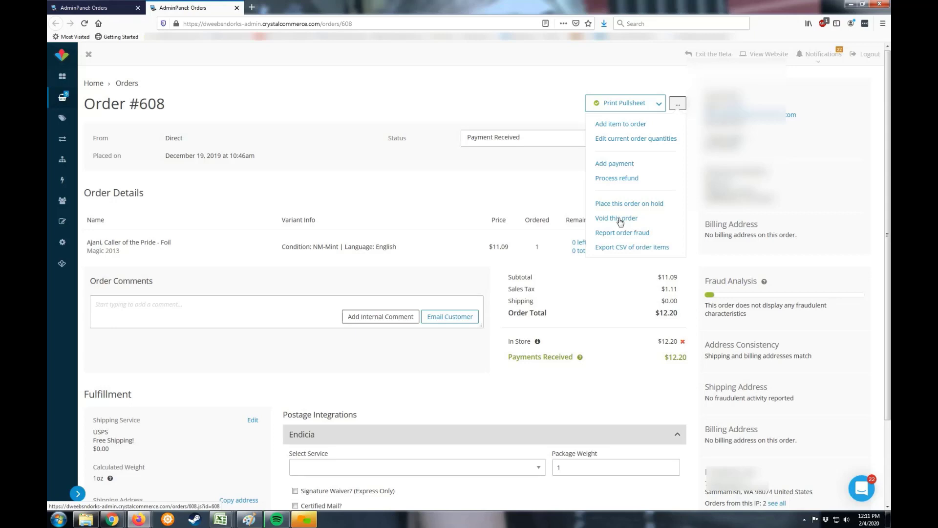
pyautogui.click(529, 205)
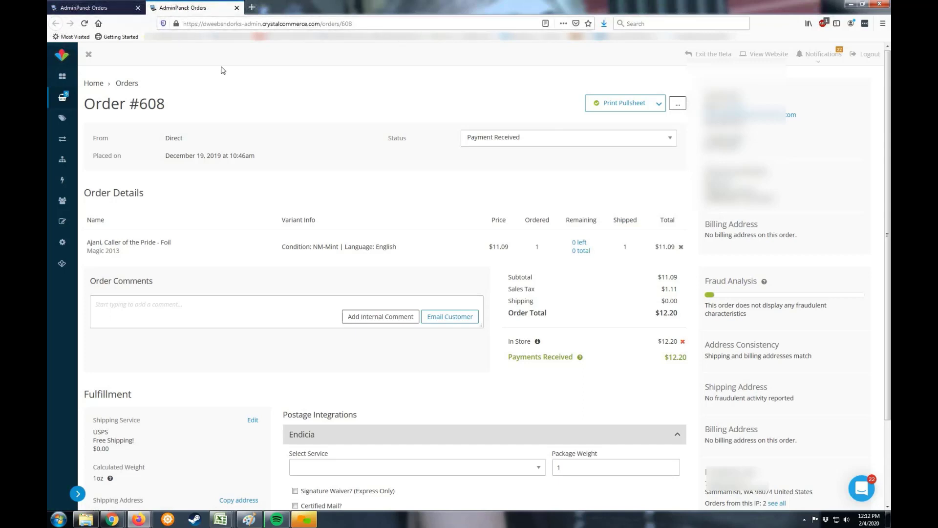
# Compare the expanded quick view in the order list with the order's full page
pyautogui.click(108, 9)
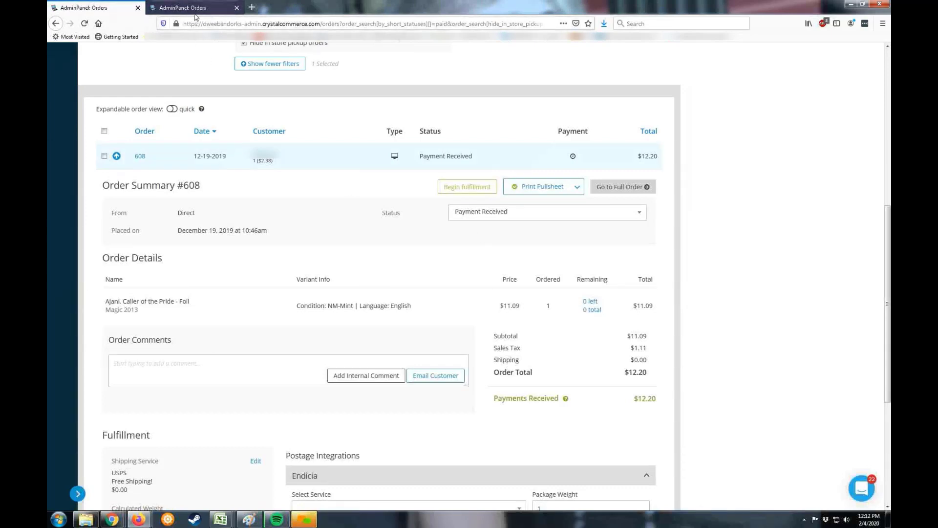
pyautogui.click(195, 16)
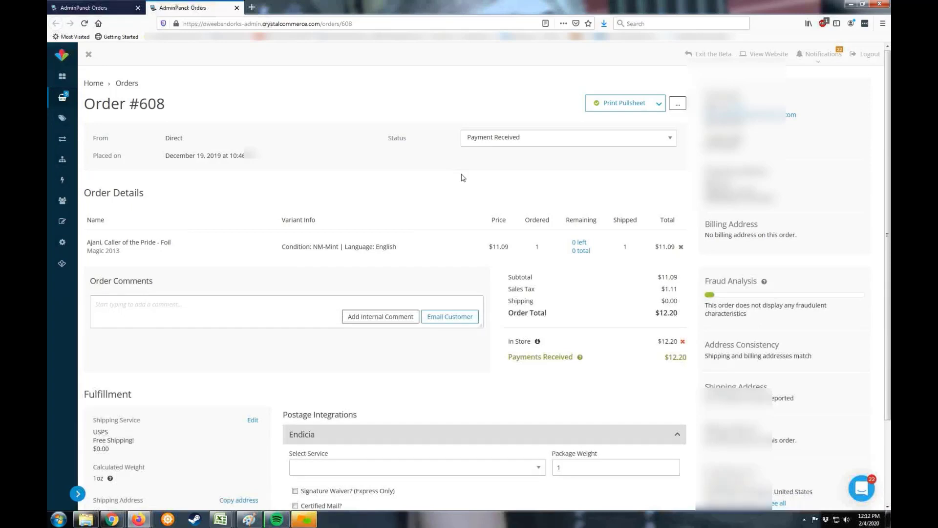
pyautogui.click(115, 8)
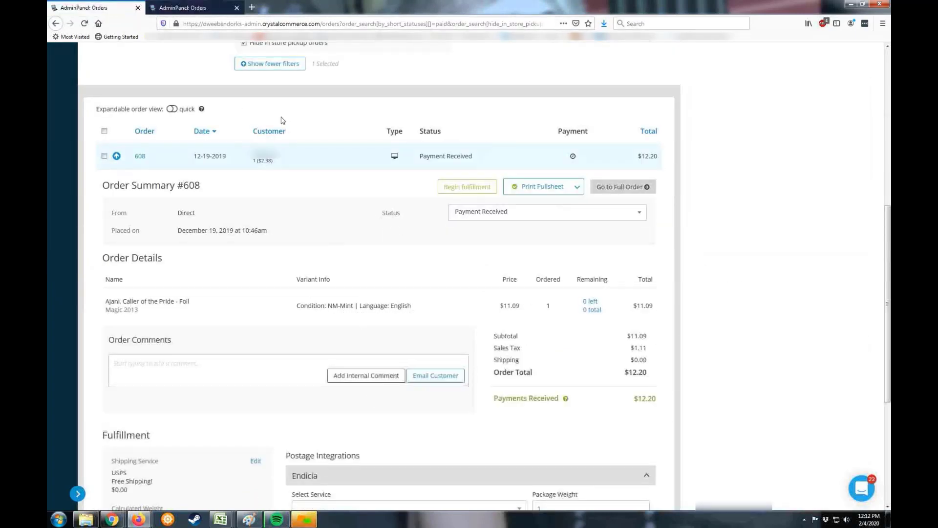
pyautogui.click(185, 8)
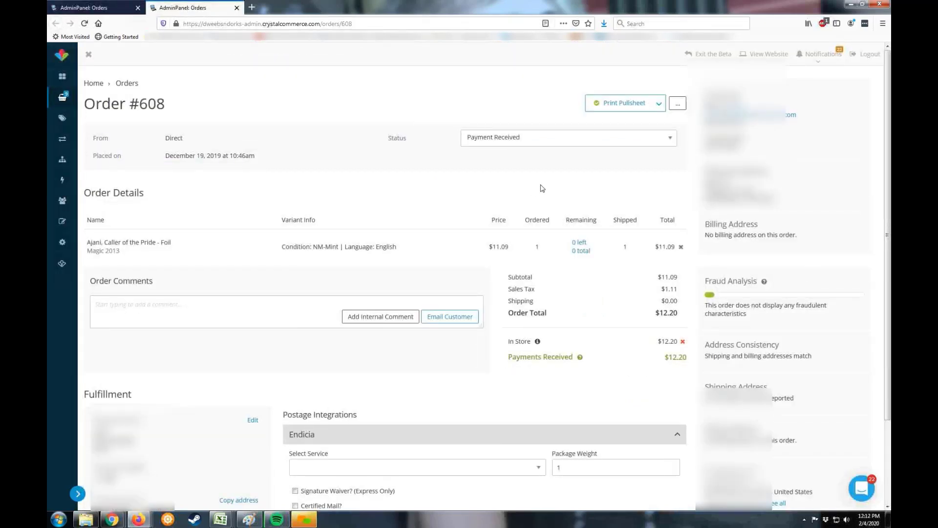
# Examine the full order page's customer details, fraud analysis, order totals, comments and fulfillment areas
pyautogui.scroll(-2, 535, 229)
pyautogui.moveTo(531, 296)
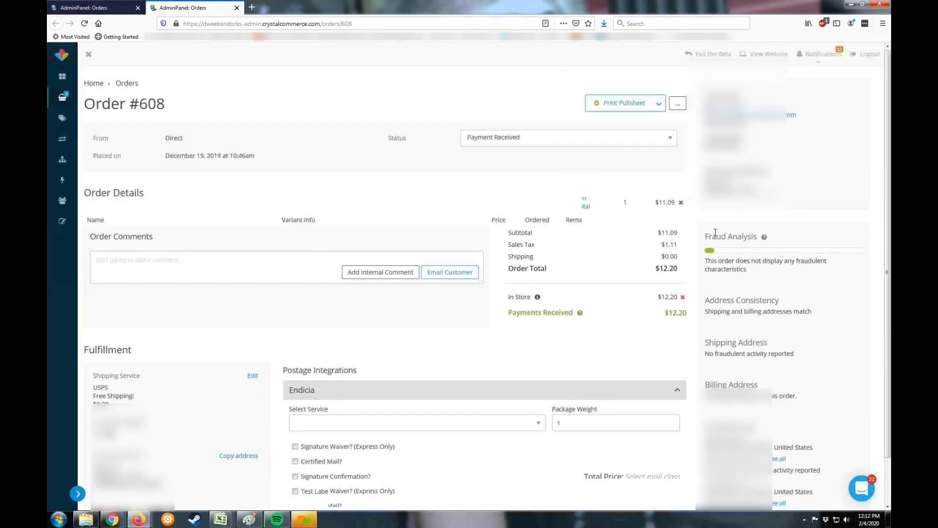
pyautogui.scroll(-2, 753, 245)
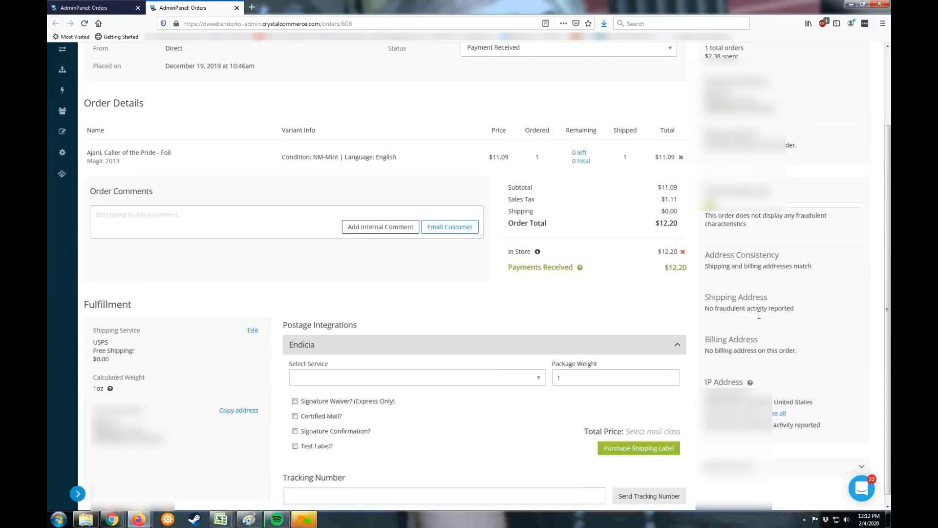
pyautogui.scroll(4, 486, 335)
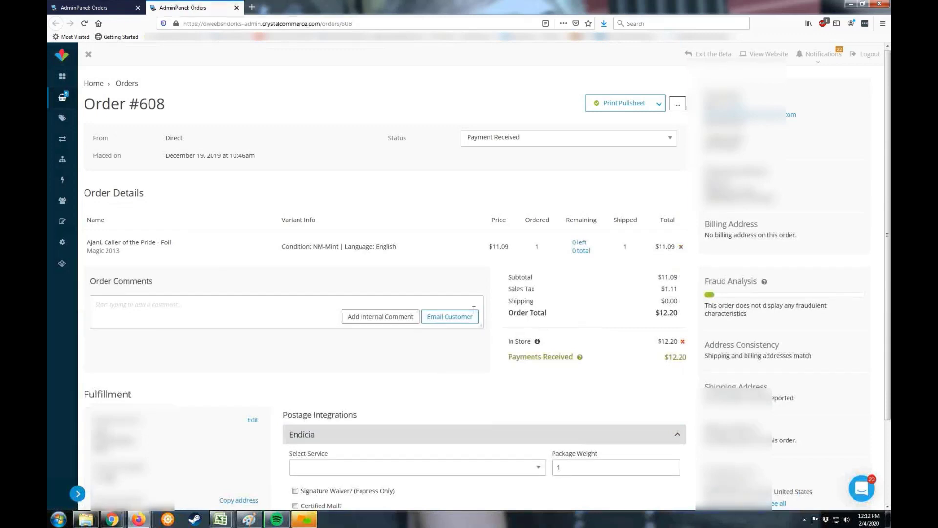
pyautogui.scroll(-2, 474, 310)
pyautogui.scroll(-2, 474, 309)
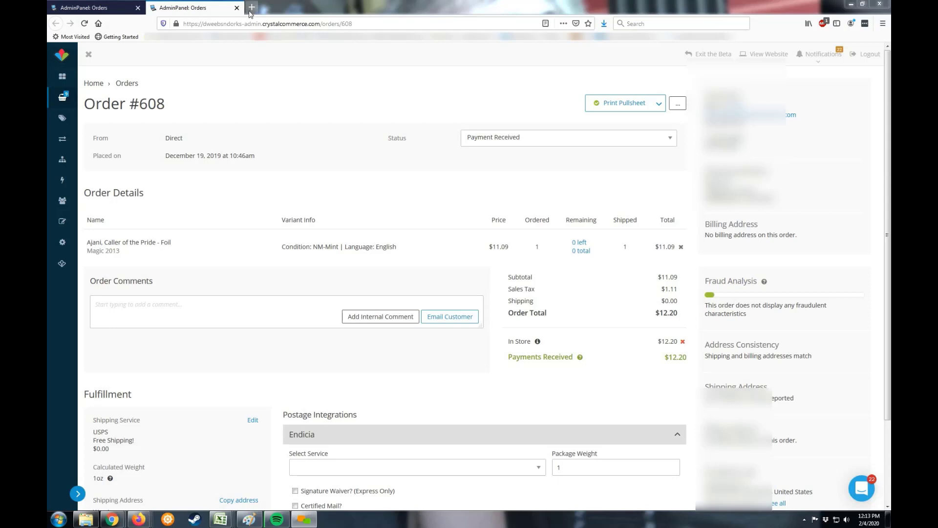
# Return to the order list and review its filters and the expanded order's postage and tracking areas
pyautogui.click(108, 10)
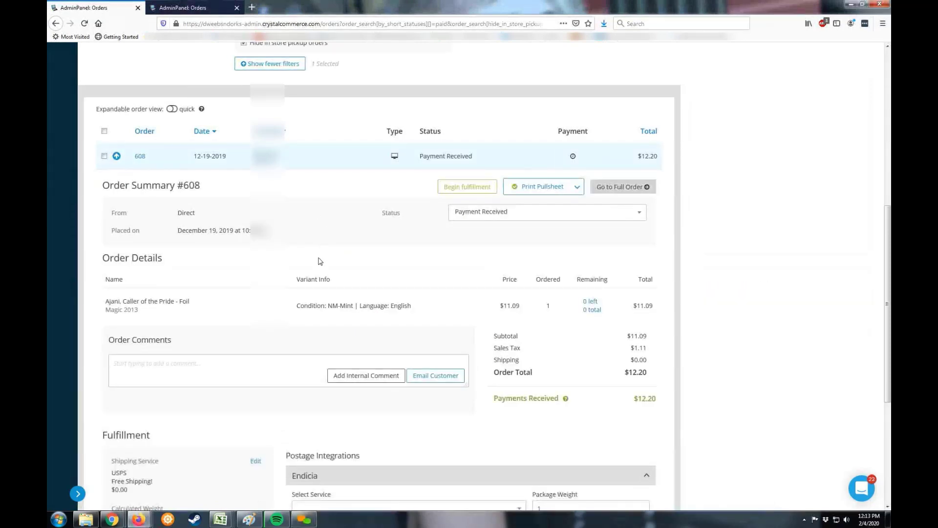
pyautogui.scroll(3, 320, 261)
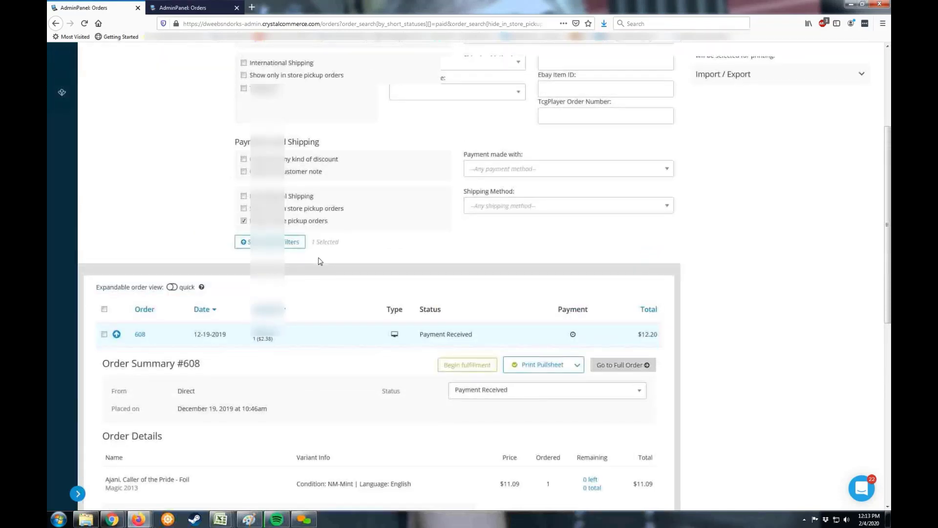
pyautogui.scroll(-3, 320, 261)
pyautogui.scroll(-4, 319, 260)
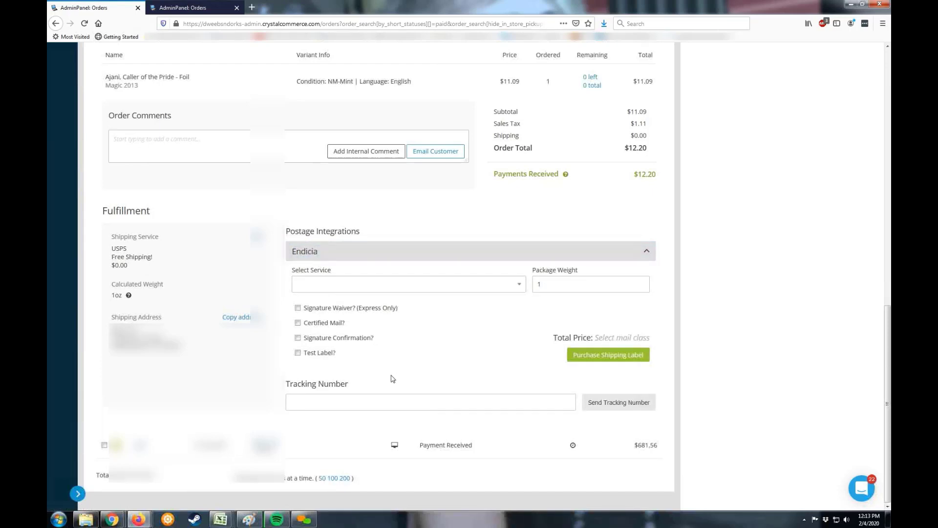
pyautogui.scroll(1, 391, 381)
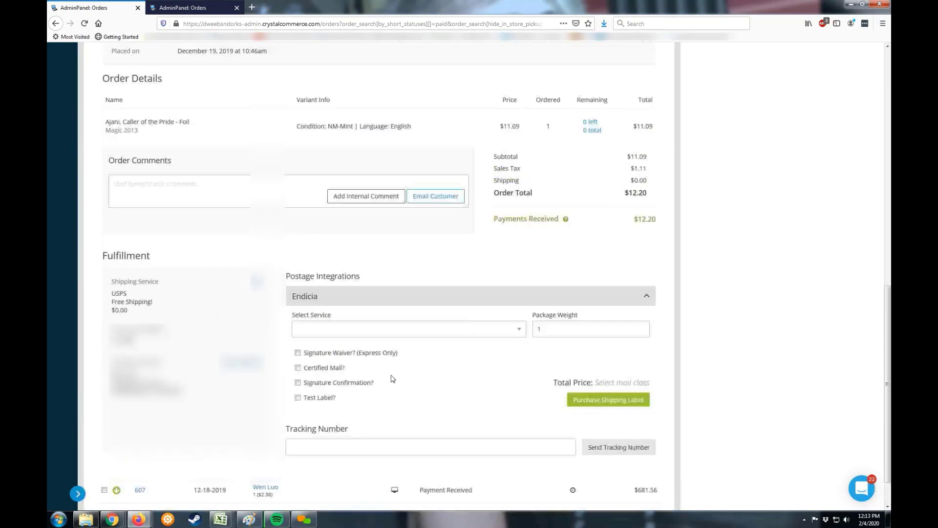
pyautogui.scroll(-1, 388, 386)
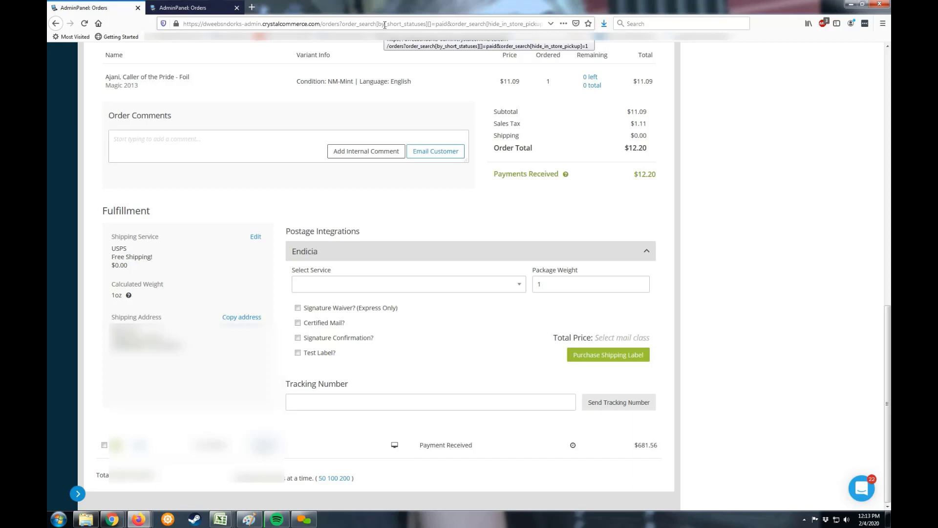
# Copy "orders?order_search[by_short_statuses][]=paid&order_search[hide_in_store_pickup]=1" from the beta order list's web address
pyautogui.click(338, 24)
pyautogui.moveTo(322, 26); pyautogui.dragTo(563, 23)
pyautogui.hotkey('ctrl', 'c')
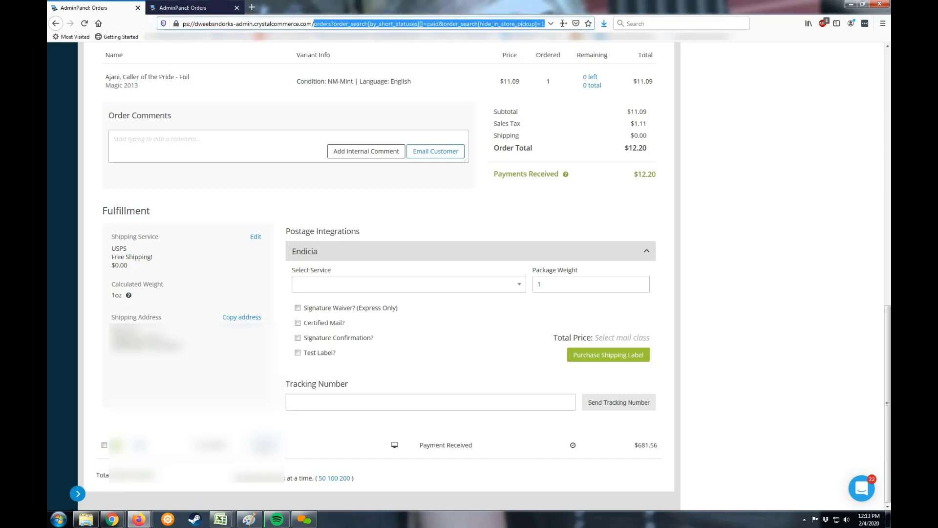
# Switch to the classic admin window and load the copied Payment Received search path in place of its current orders path
pyautogui.click(221, 519)
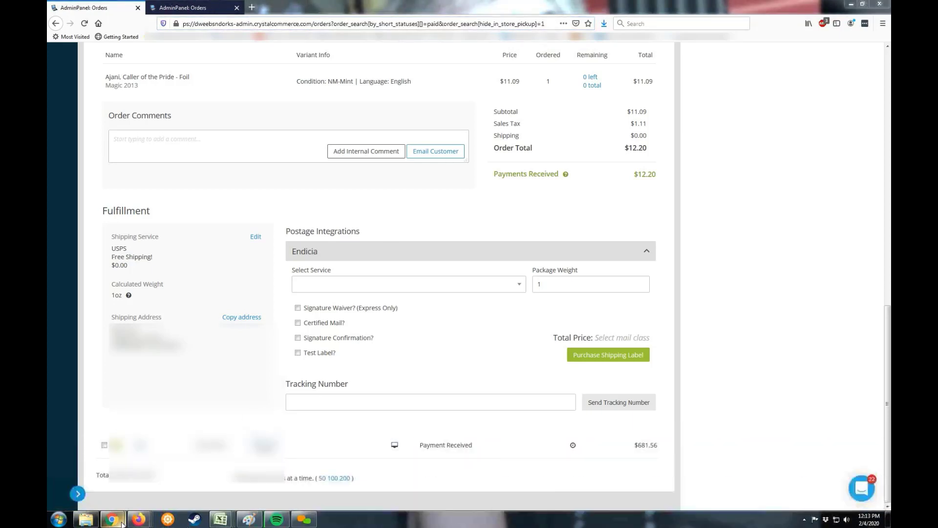
pyautogui.moveTo(138, 520)
pyautogui.click(295, 482)
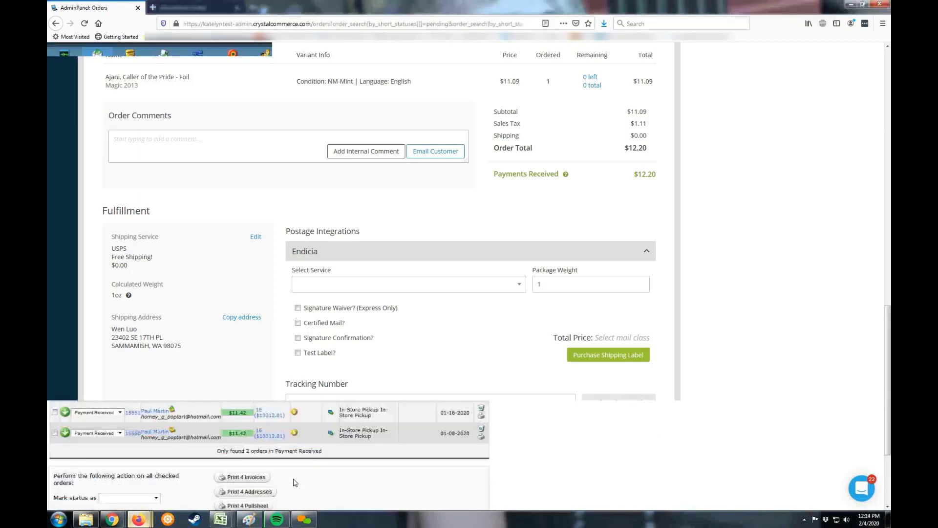
pyautogui.click(313, 24)
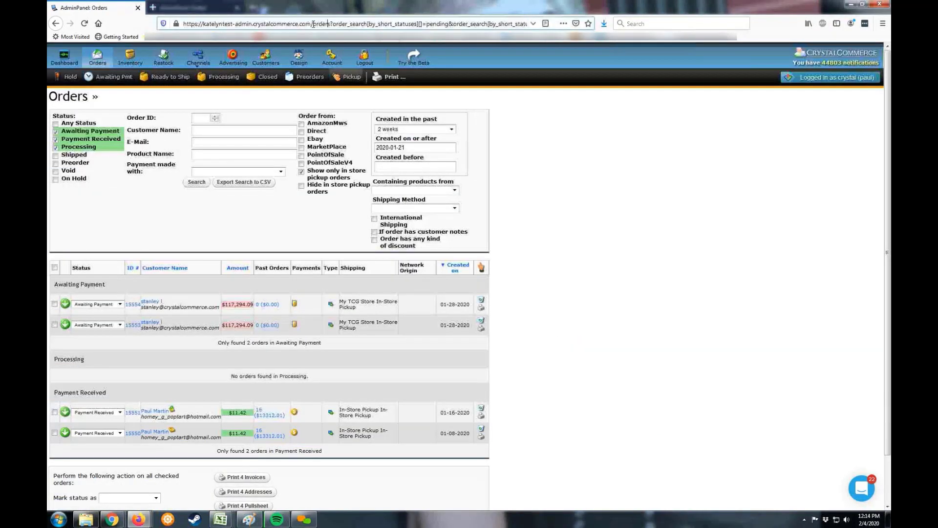
pyautogui.moveTo(313, 24); pyautogui.dragTo(575, 27)
pyautogui.hotkey('ctrl', 'v')
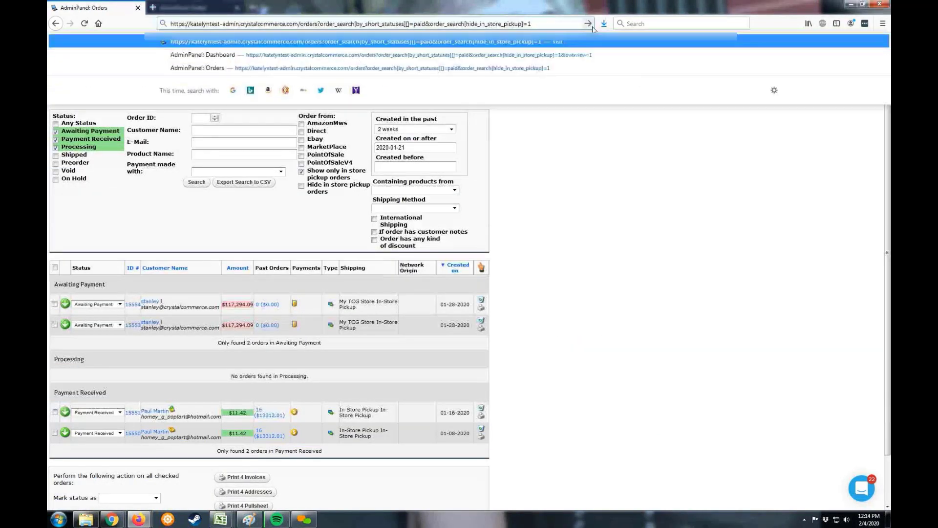
pyautogui.press('Return')
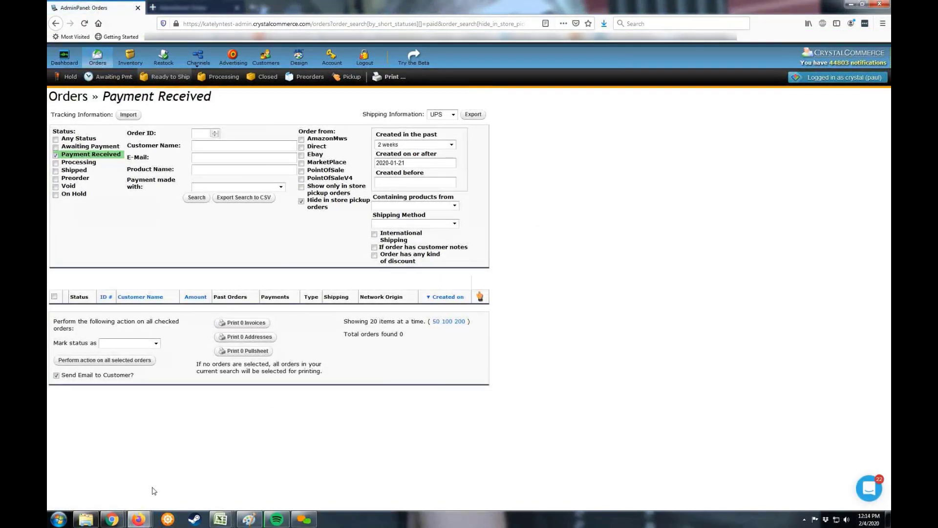
# Switch back to the beta admin window and show the order list's filters and Bulk Actions
pyautogui.moveTo(139, 519)
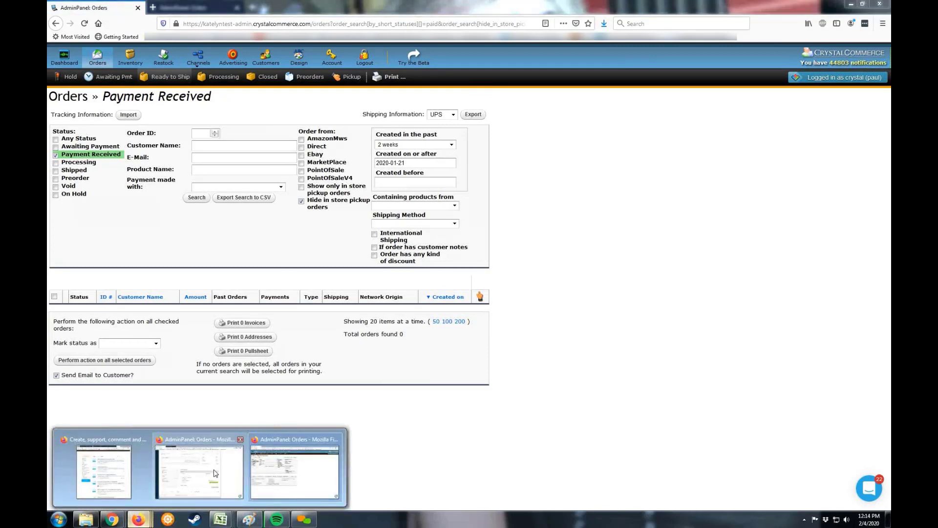
pyautogui.click(193, 474)
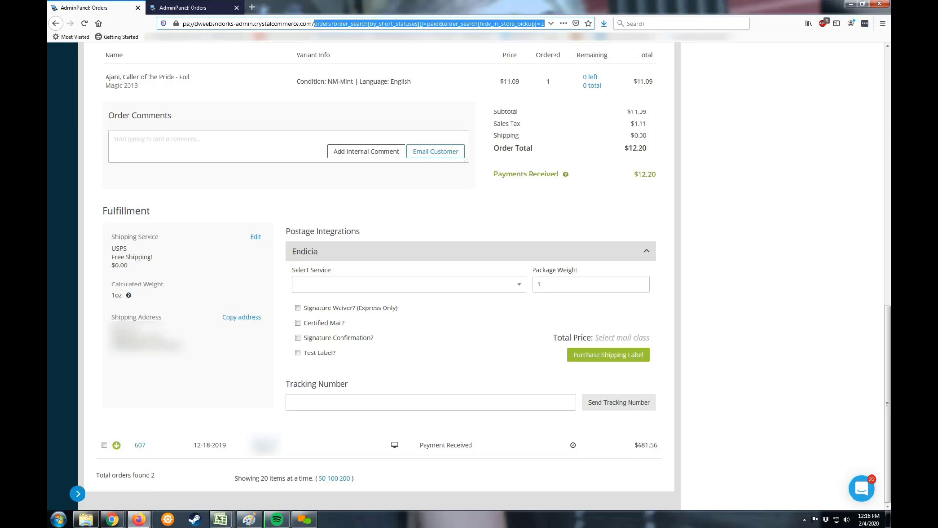
pyautogui.hotkey('alt', 'Tab')
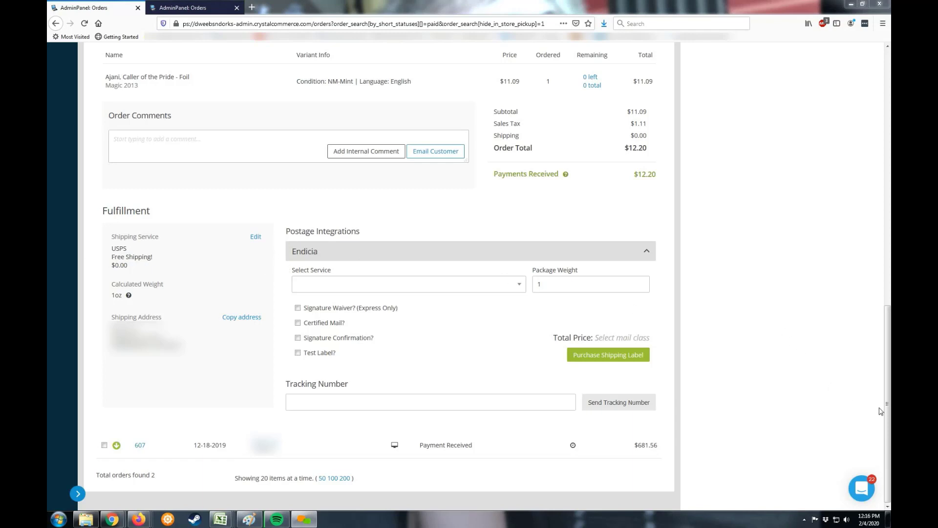
pyautogui.moveTo(889, 411); pyautogui.dragTo(795, 283)
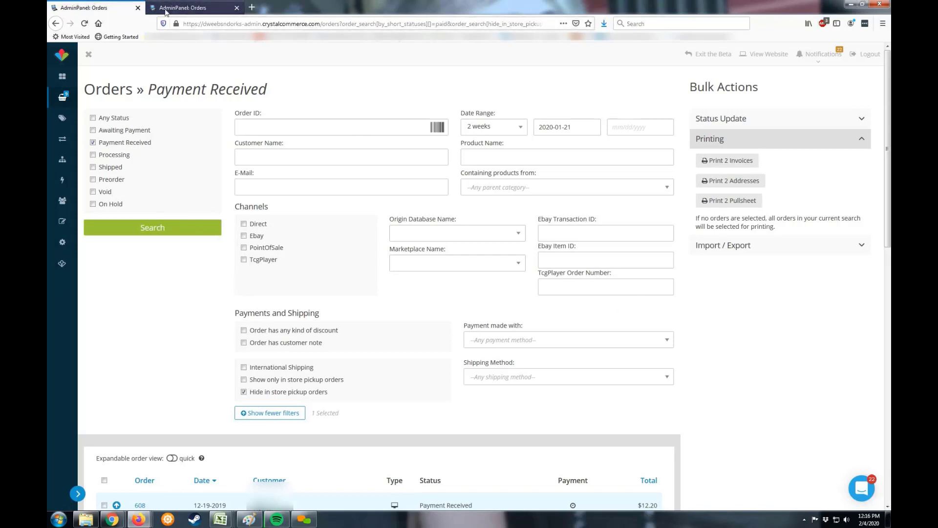
# Examine the expanded order's quick view along with the order list's search filters and bulk printing actions
pyautogui.scroll(-5, 307, 235)
pyautogui.scroll(-5, 307, 235)
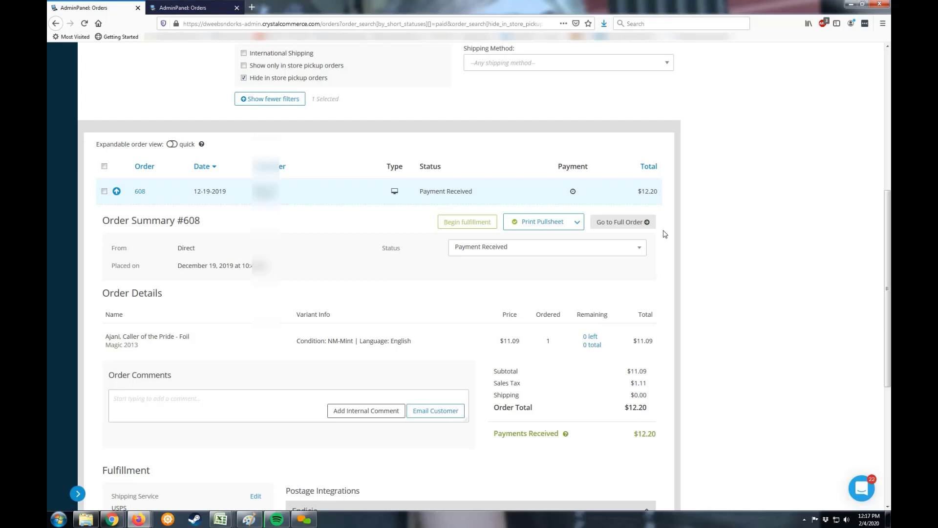
pyautogui.scroll(-1, 664, 237)
pyautogui.scroll(3, 665, 237)
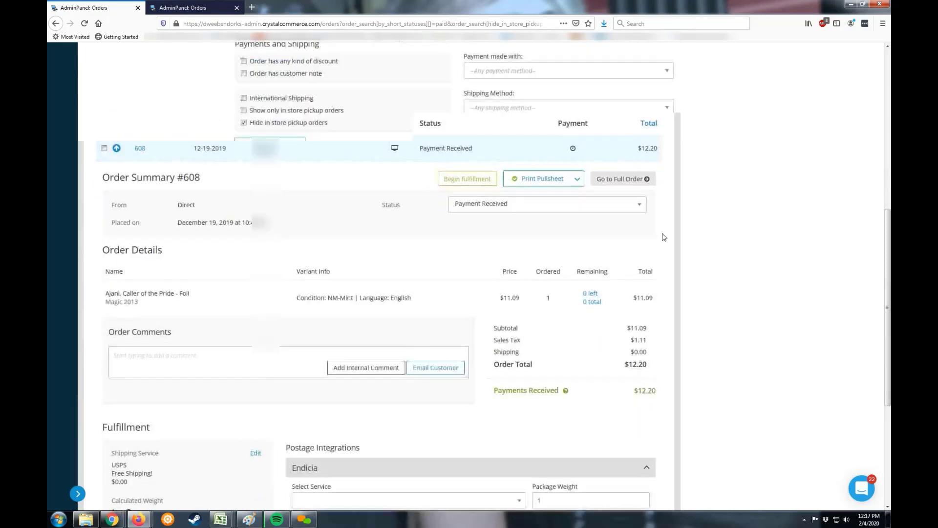
pyautogui.scroll(4, 665, 237)
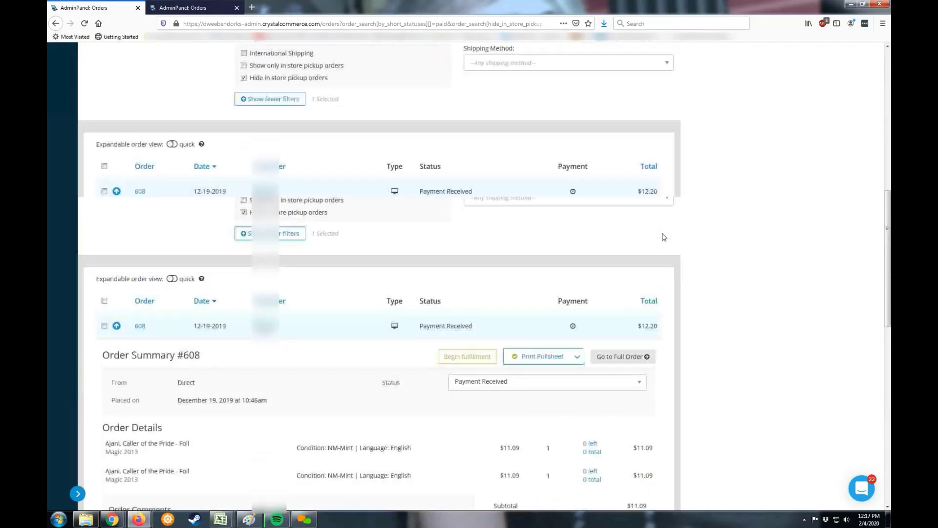
pyautogui.scroll(1, 663, 234)
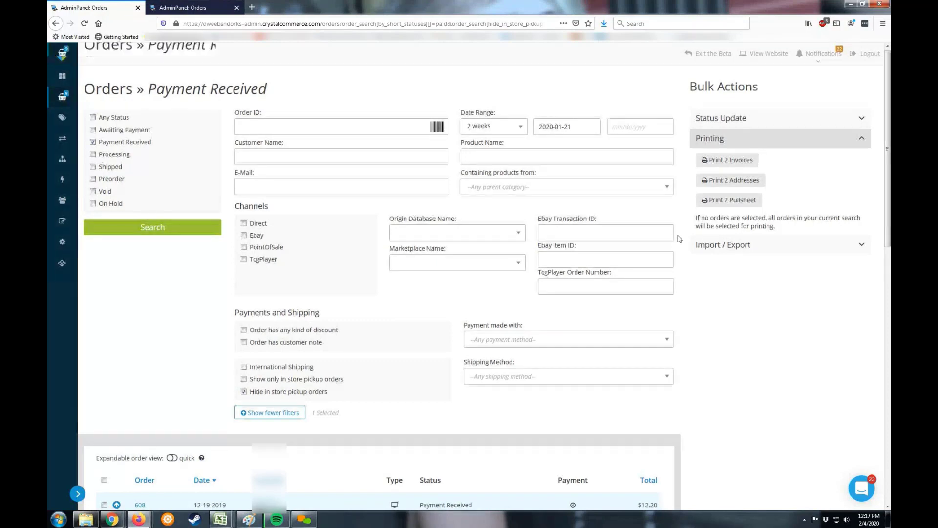
pyautogui.scroll(-1, 679, 238)
pyautogui.scroll(1, 679, 239)
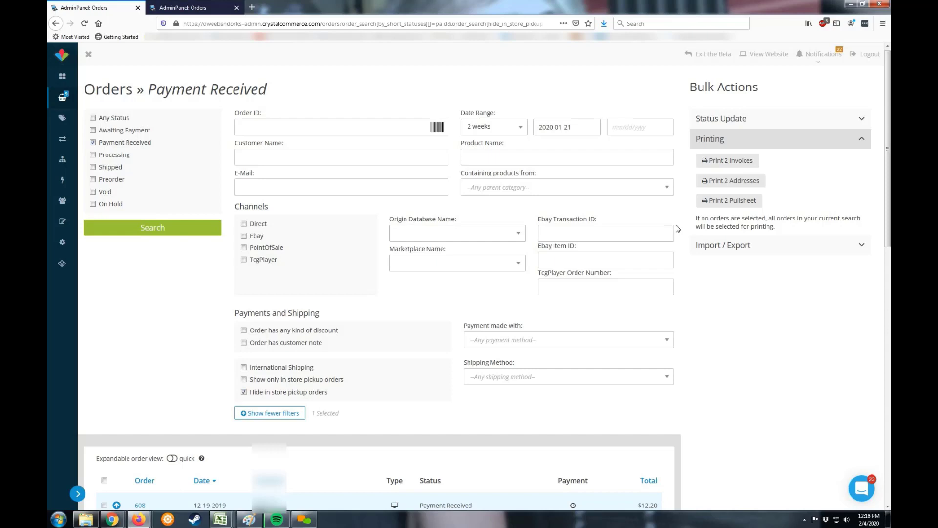
# Open the expanded order's full page from its quick view in a new browser tab
pyautogui.scroll(-3, 678, 230)
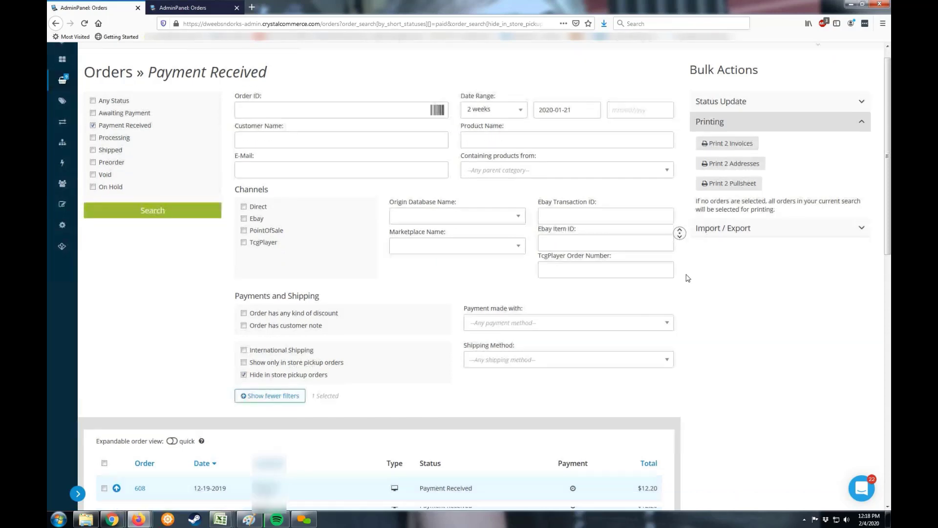
pyautogui.scroll(-3, 687, 278)
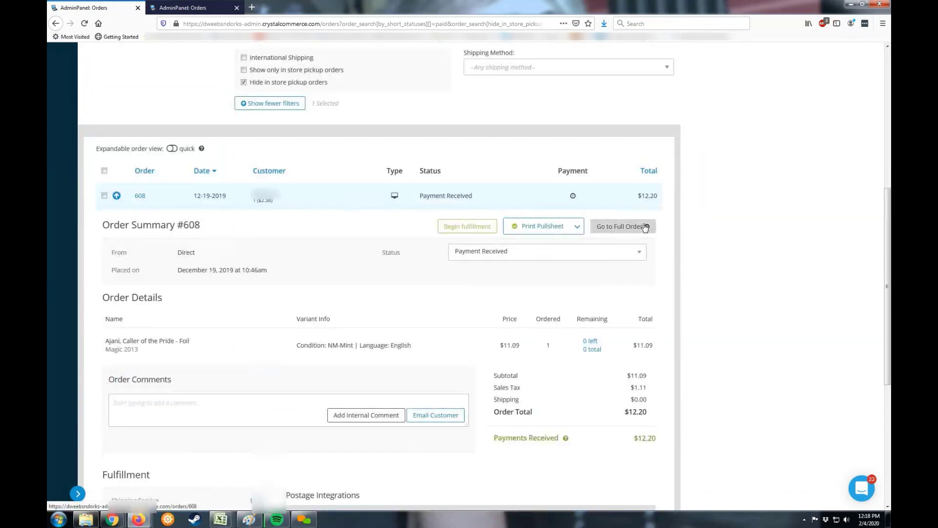
pyautogui.scroll(-5, 648, 262)
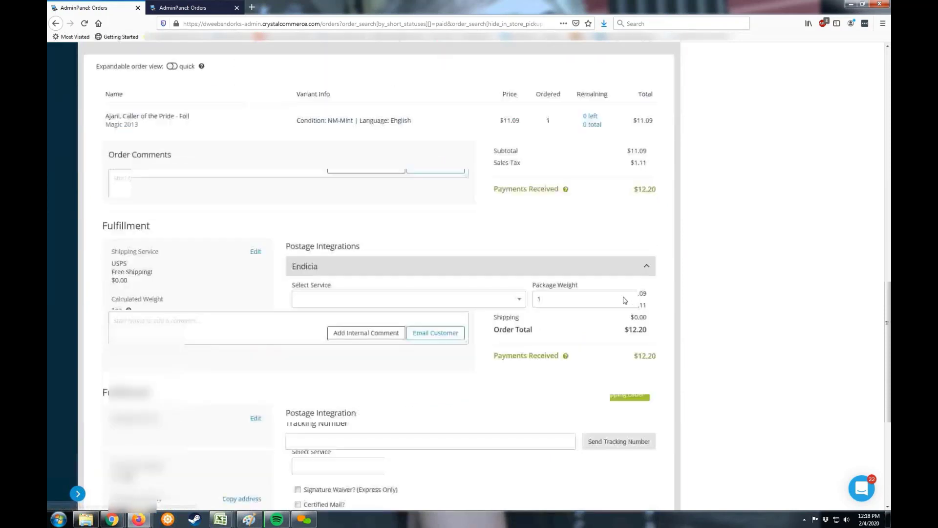
pyautogui.scroll(1, 625, 196)
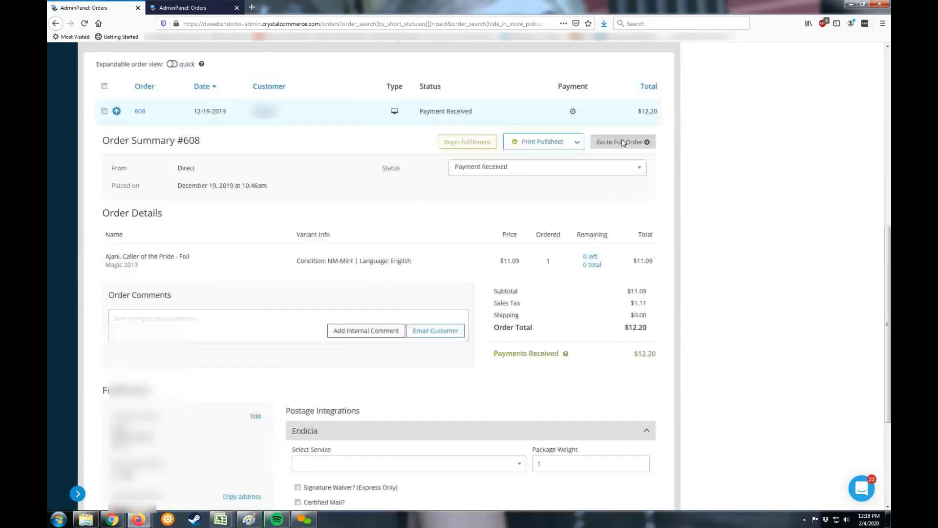
pyautogui.click(622, 138)
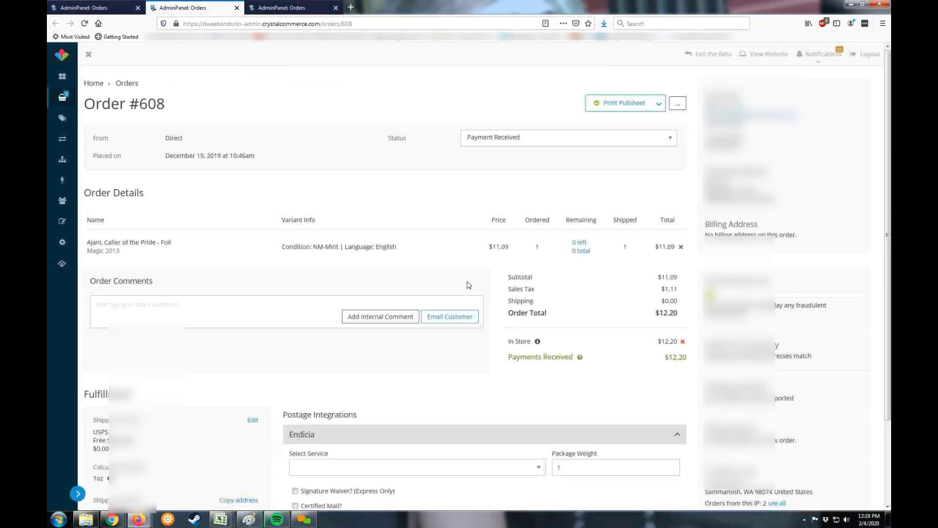
# Show the full order's additional actions and open its Process refund form
pyautogui.scroll(-1, 467, 279)
pyautogui.click(677, 85)
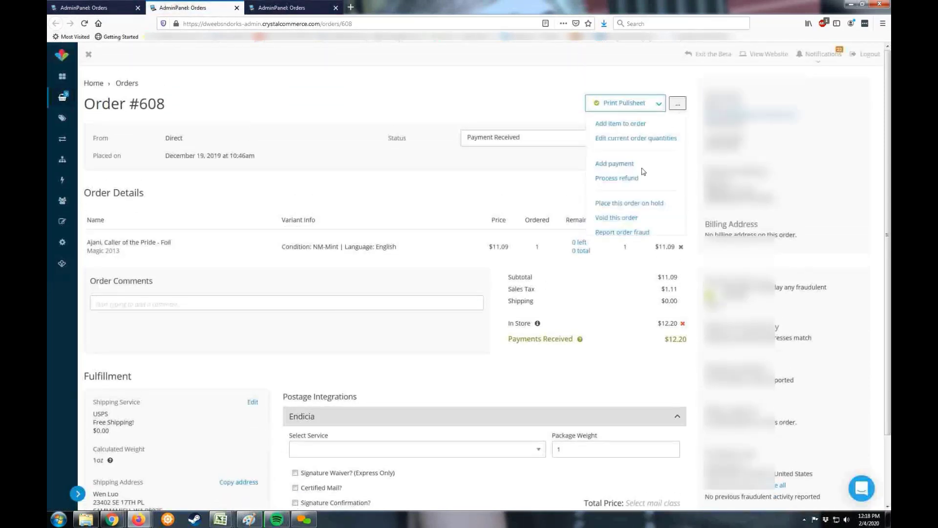
pyautogui.scroll(-1, 628, 183)
pyautogui.click(617, 134)
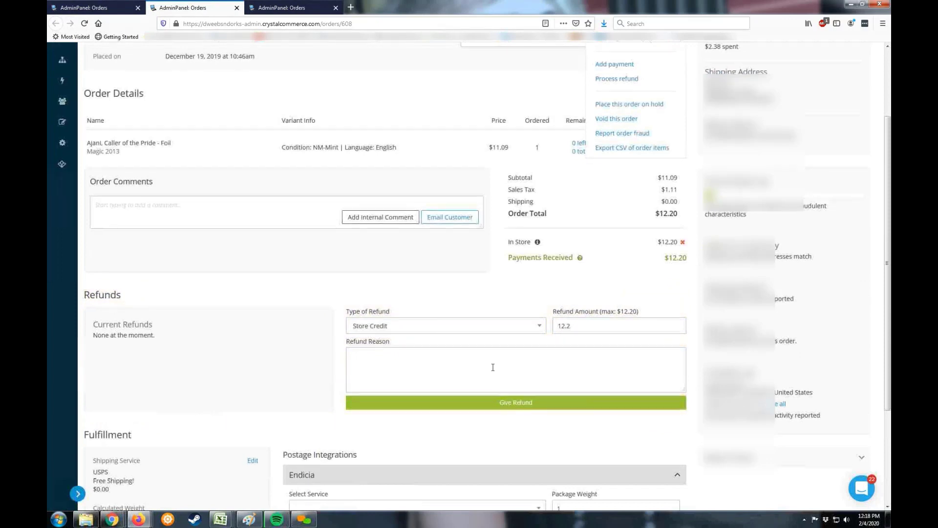
# Show the full order's Fulfillment section with its Endicia postage options below the refund form
pyautogui.scroll(-2, 493, 367)
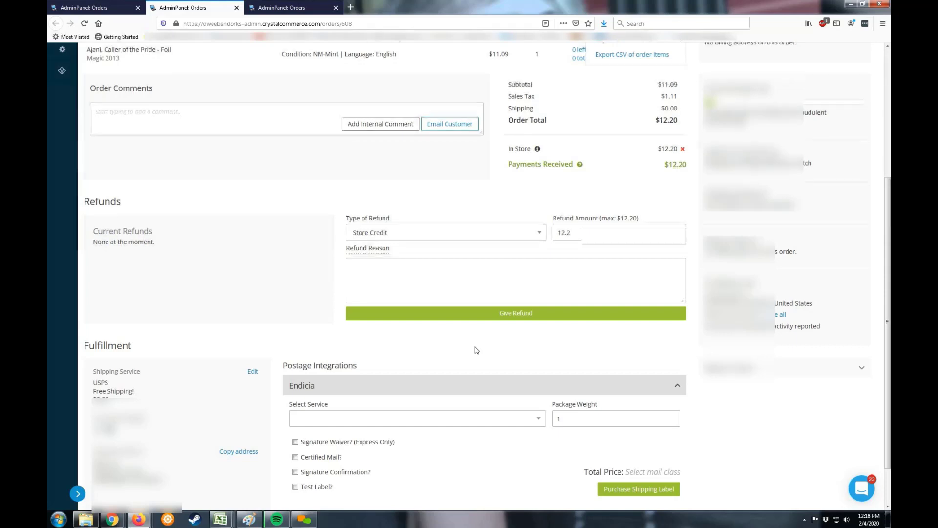
pyautogui.scroll(-2, 475, 342)
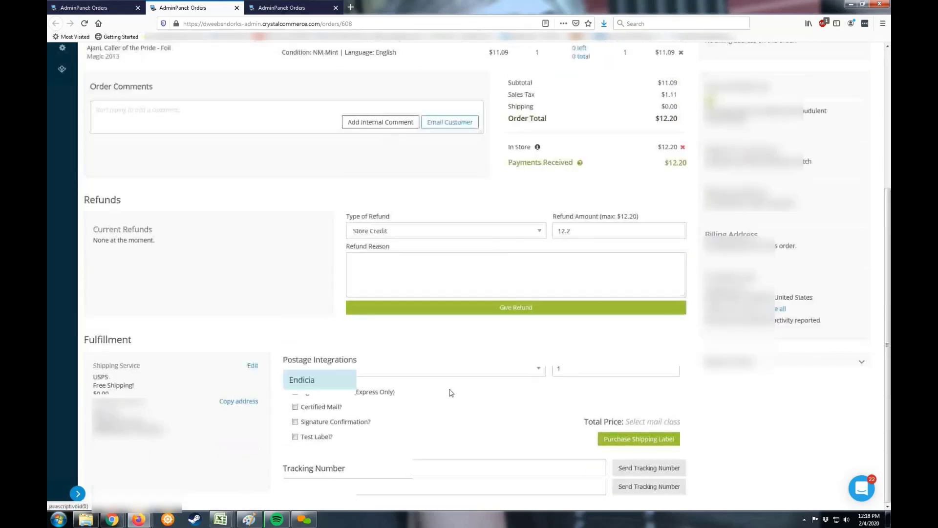
pyautogui.click(445, 373)
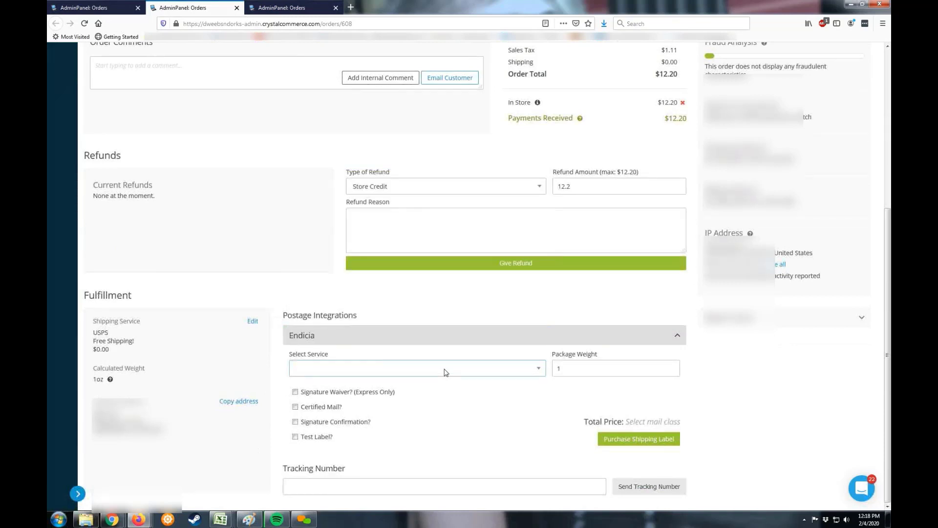
# Switch back to the order list tab and show the Endicia service choices in the expanded order's quick view
pyautogui.hotkey('ctrl', 'shift', 'Tab')
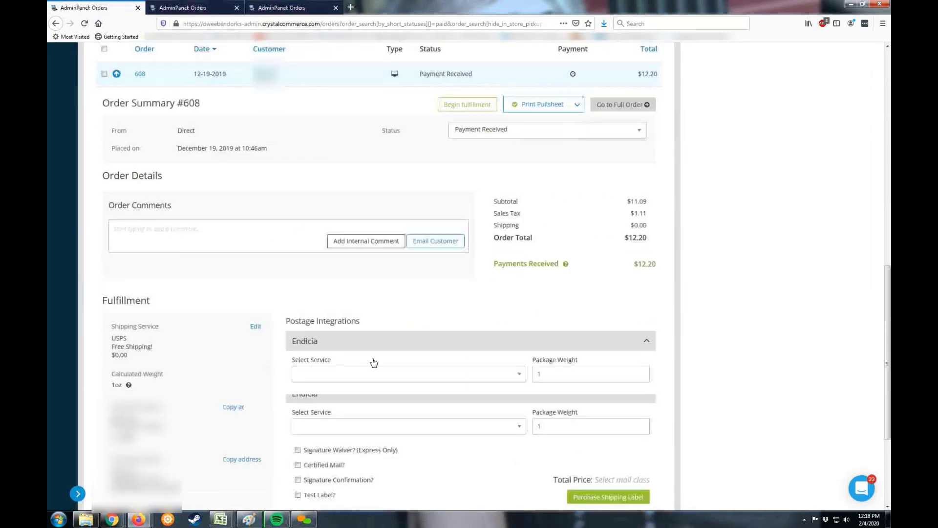
pyautogui.click(377, 372)
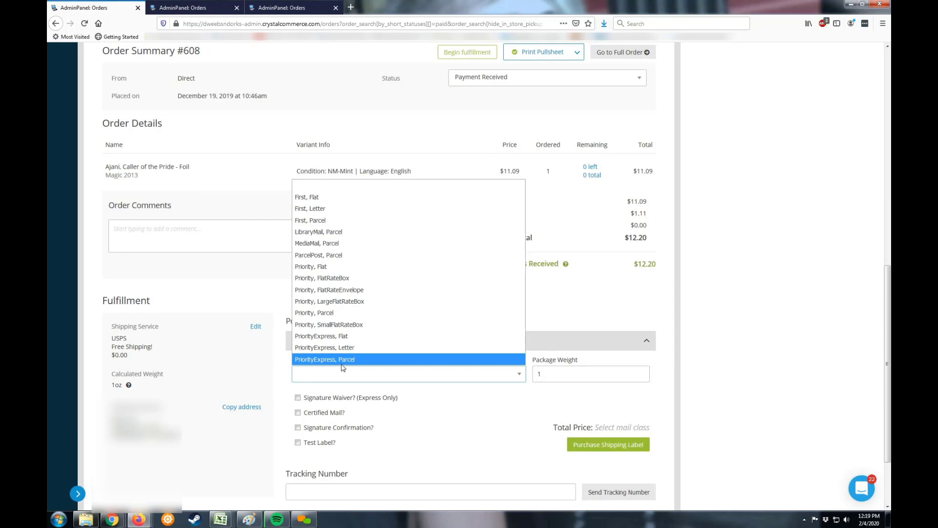
pyautogui.click(281, 302)
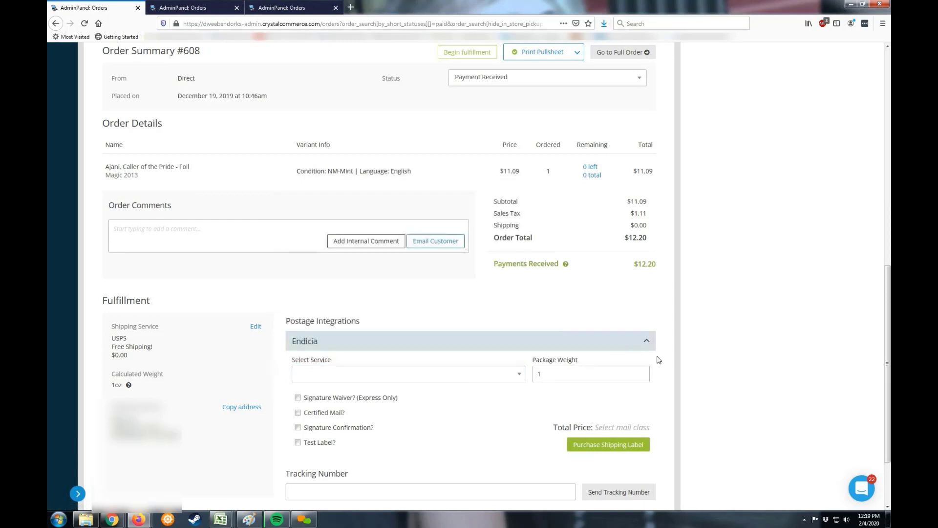
# Show the Shipping Method filter's choices in the order list's search filters, leaving the filter at any shipping method
pyautogui.scroll(7, 665, 361)
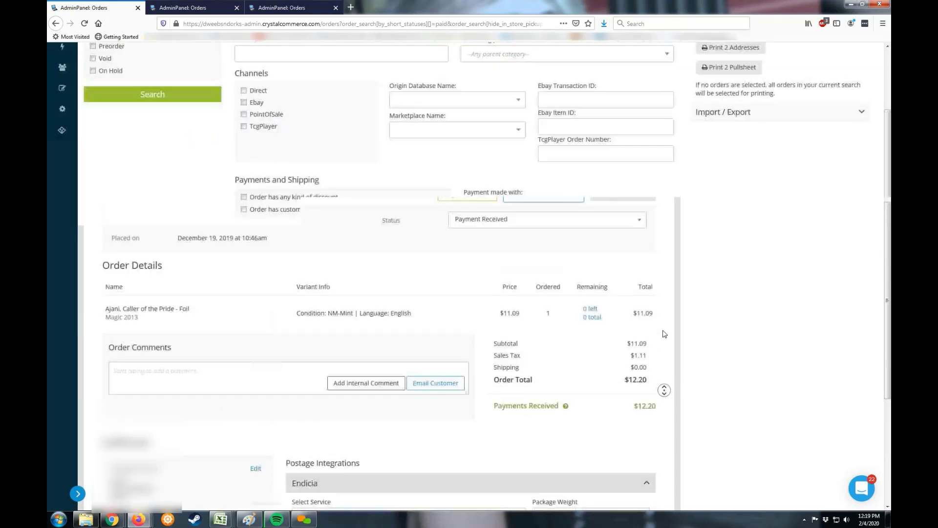
pyautogui.scroll(3, 664, 332)
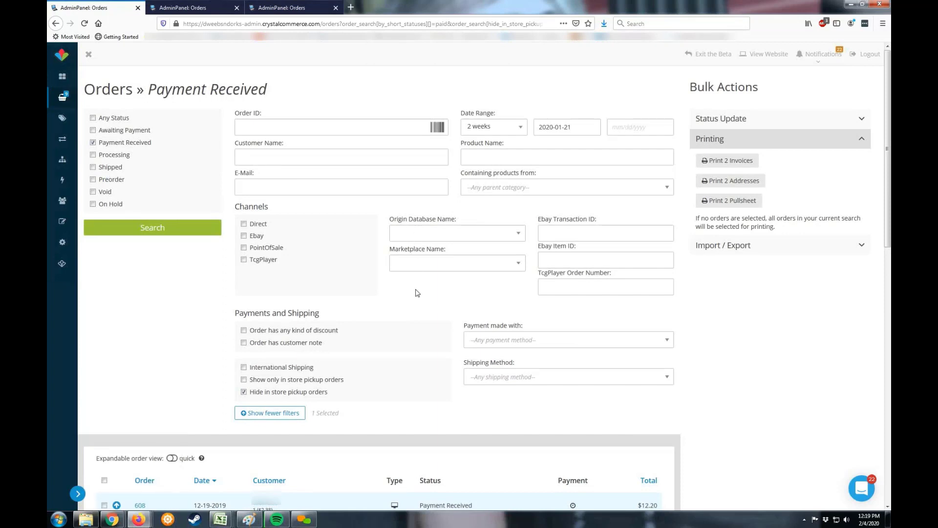
pyautogui.click(524, 377)
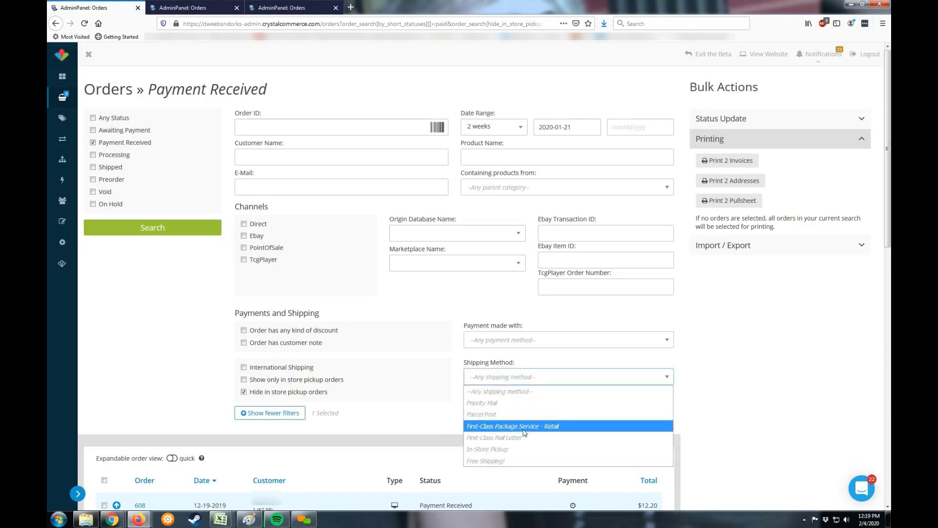
pyautogui.click(522, 379)
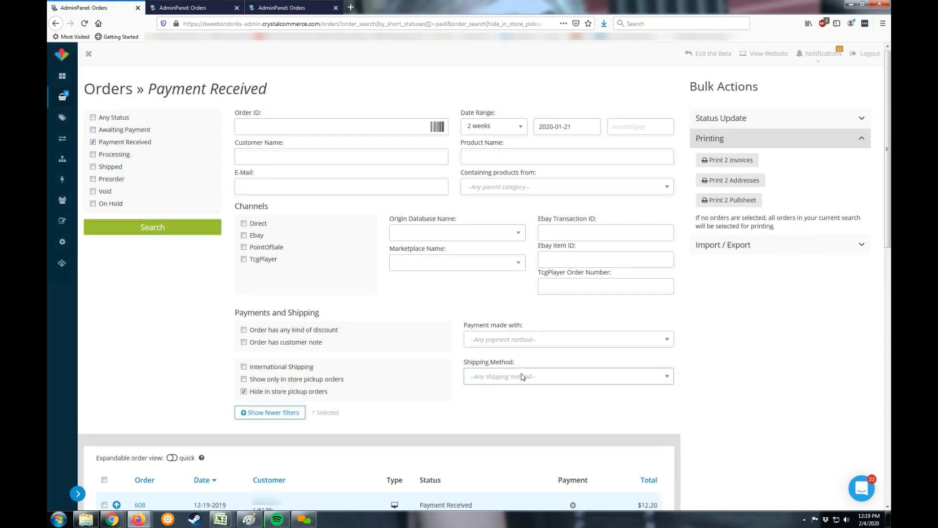
# Look through the expanded order's quick view down to its postage and tracking fields, and return to the list's filters
pyautogui.scroll(-7, 522, 376)
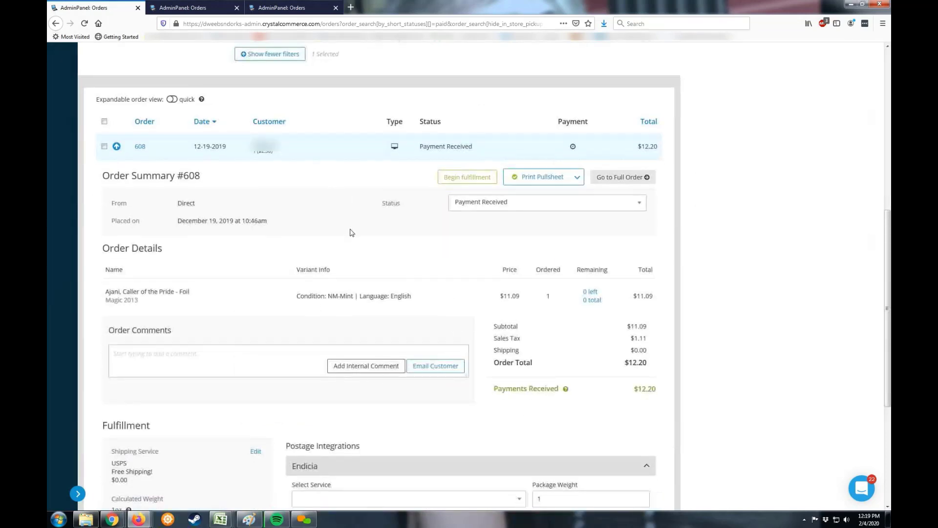
pyautogui.scroll(-3, 350, 232)
pyautogui.scroll(-2, 351, 232)
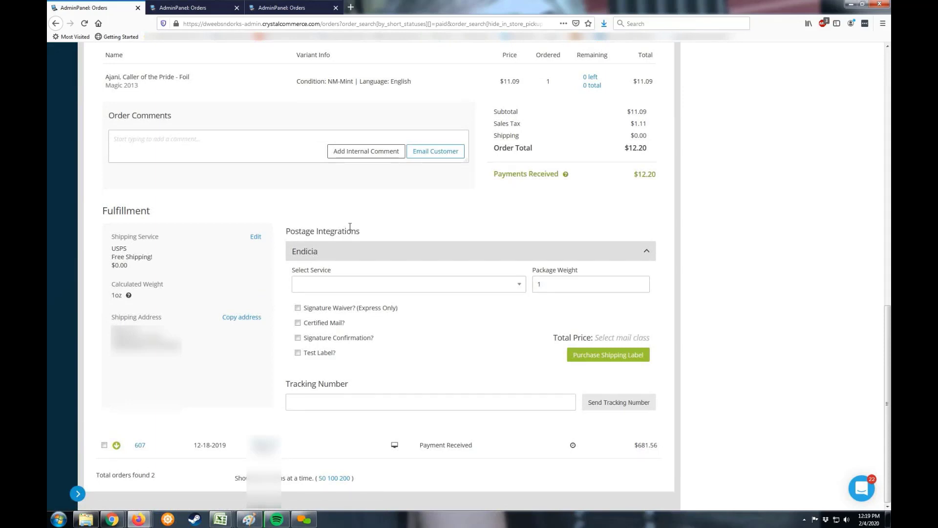
pyautogui.middleClick(699, 404)
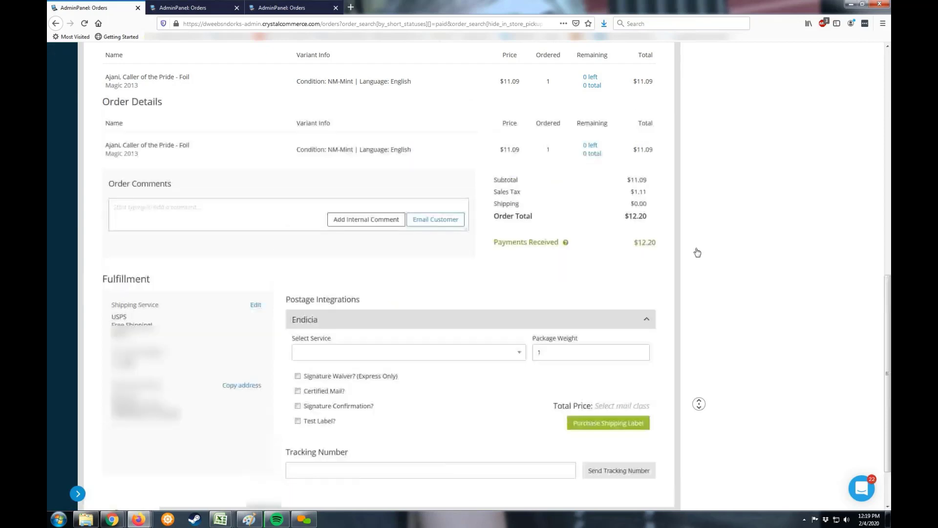
pyautogui.click(686, 250)
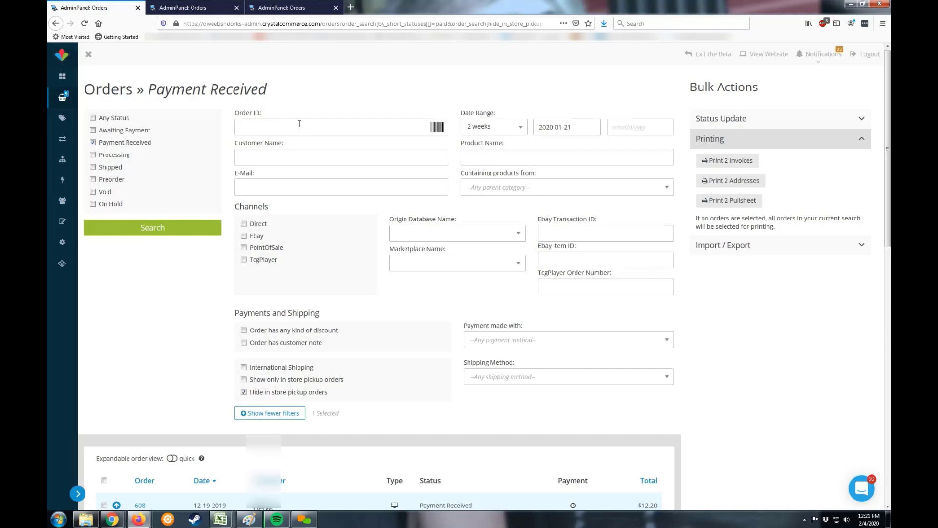
# Switch to the full order's tab and open the form for adding an item to the order
pyautogui.click(211, 9)
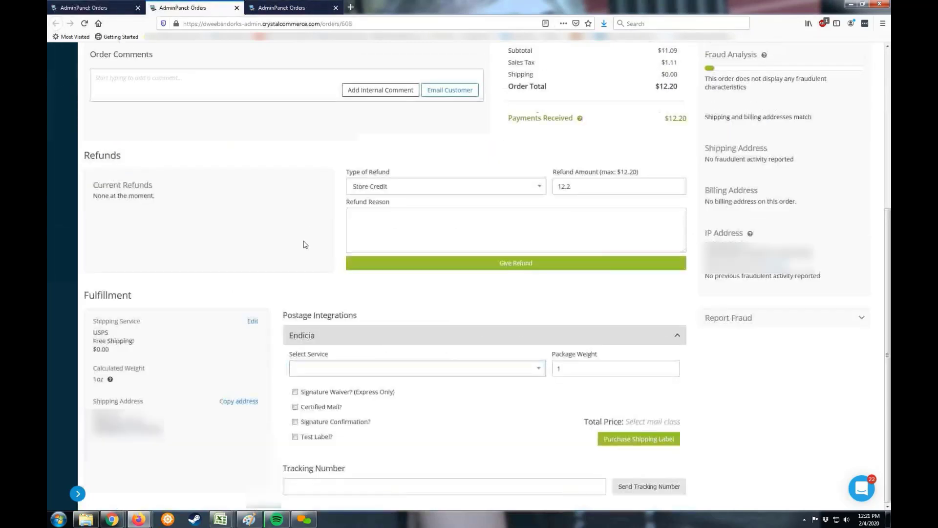
pyautogui.click(678, 89)
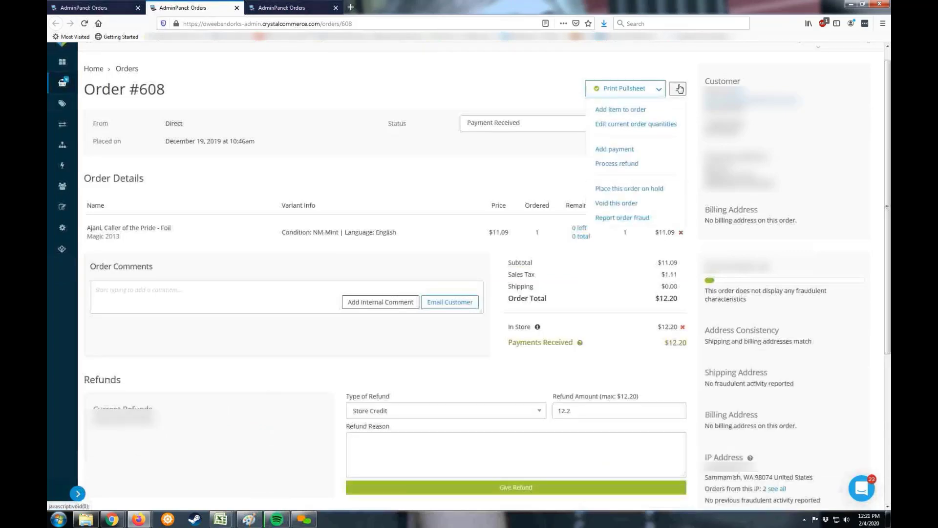
pyautogui.click(630, 110)
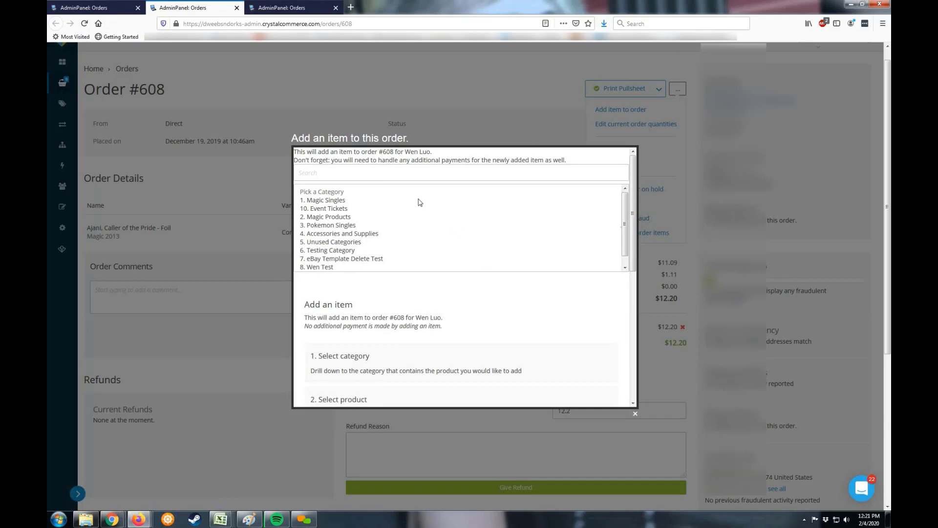
# Browse the Magic Singles subcategories for adding an item, select Battle for Zendikar Block, and close the form without adding anything
pyautogui.click(364, 201)
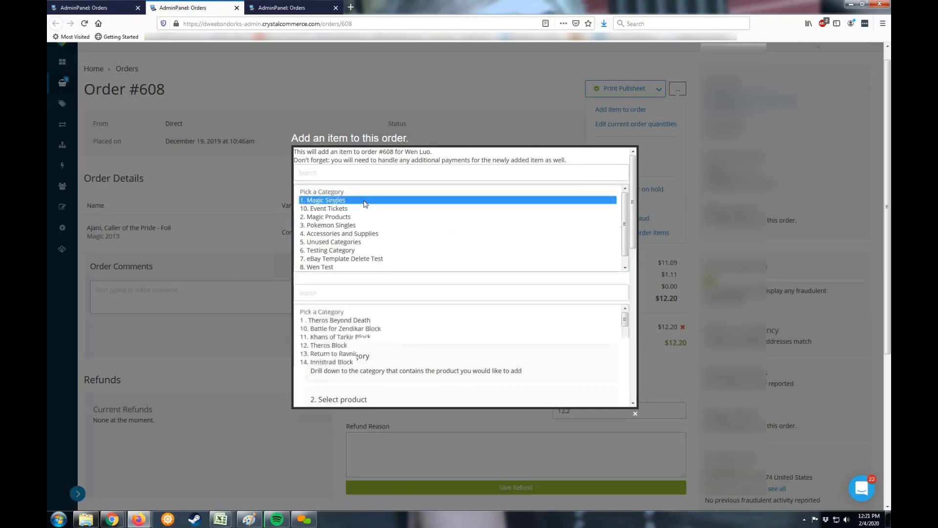
pyautogui.click(361, 321)
pyautogui.scroll(-5, 362, 322)
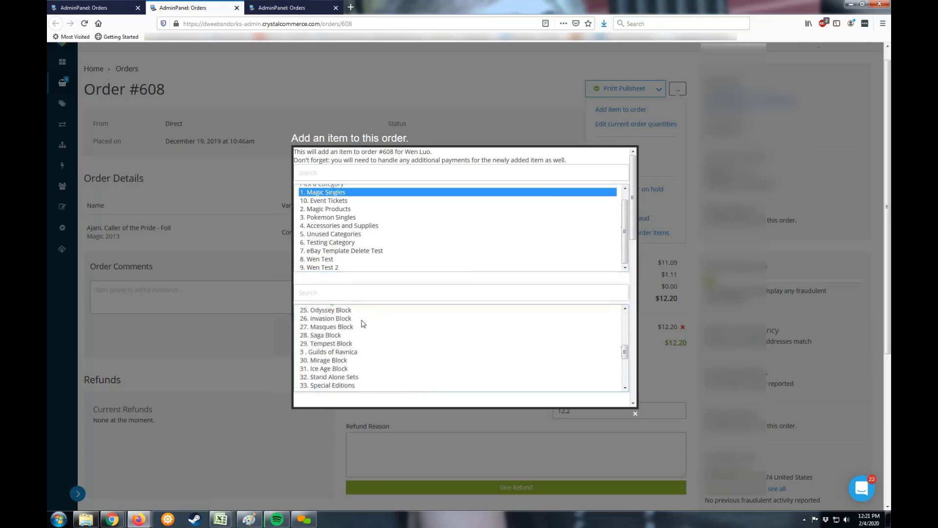
pyautogui.scroll(-3, 362, 322)
pyautogui.scroll(-1, 462, 356)
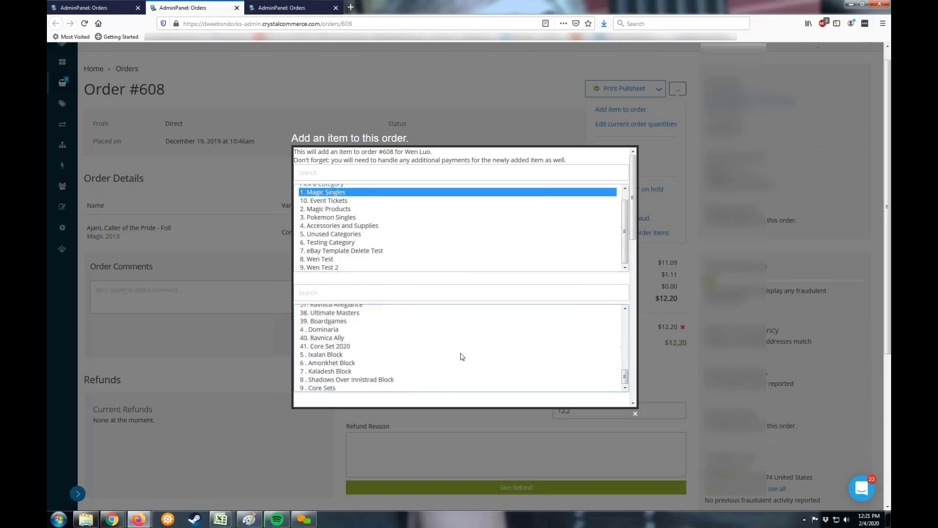
pyautogui.scroll(10, 462, 357)
pyautogui.click(369, 329)
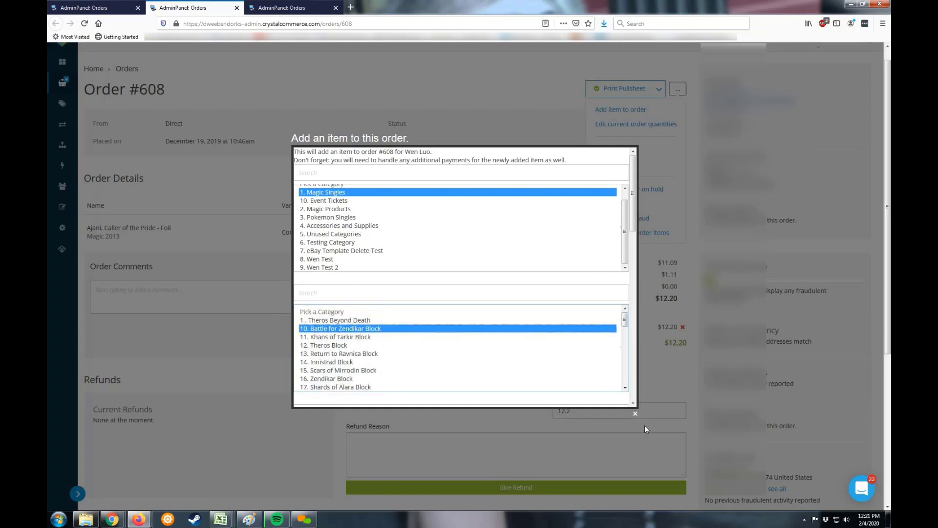
pyautogui.click(635, 413)
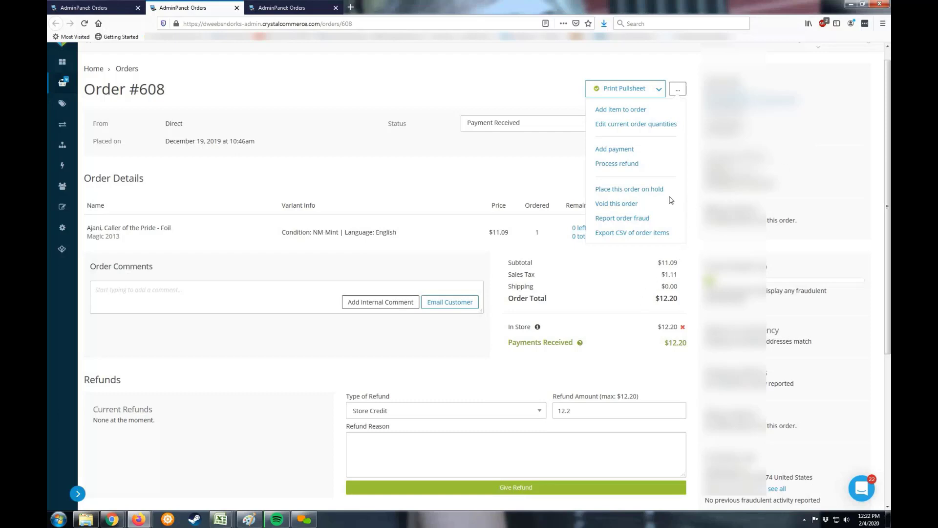
# Show the full order's list of additional actions again and close it
pyautogui.click(678, 89)
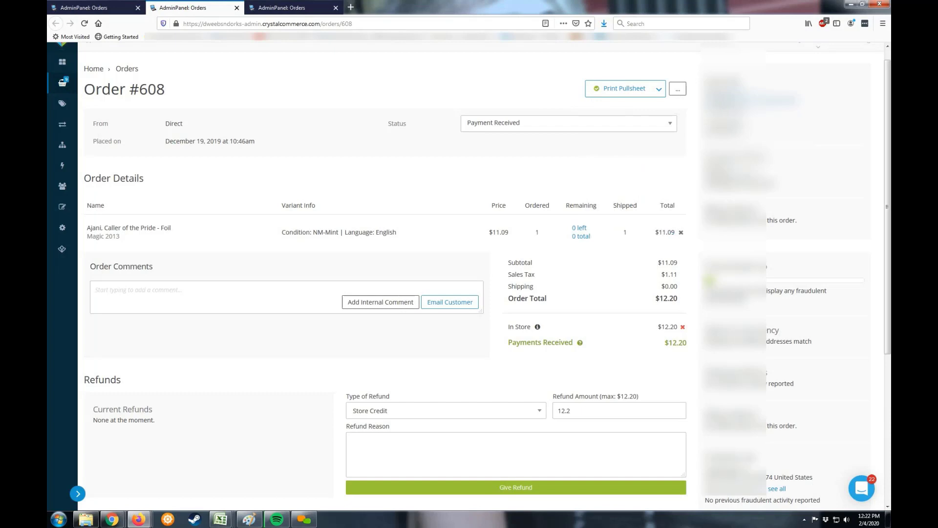
pyautogui.click(681, 90)
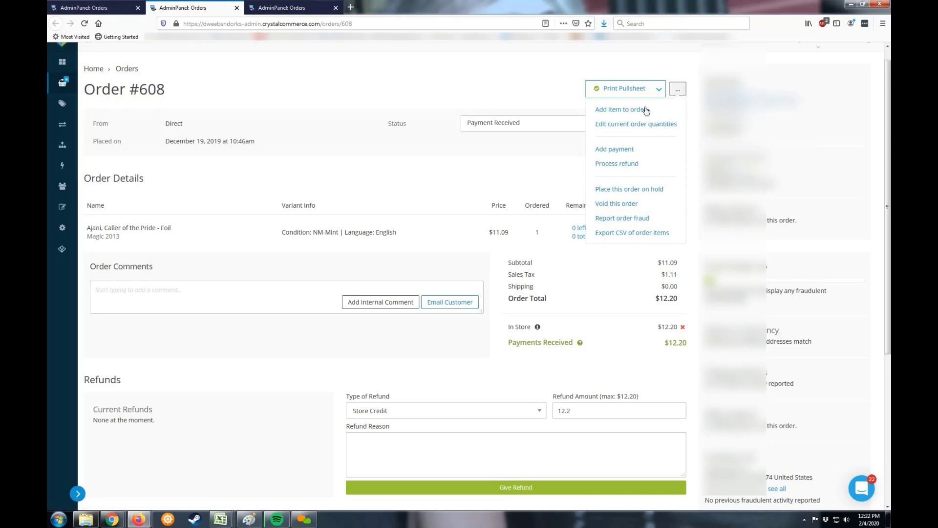
pyautogui.click(677, 95)
pyautogui.click(678, 95)
pyautogui.click(695, 228)
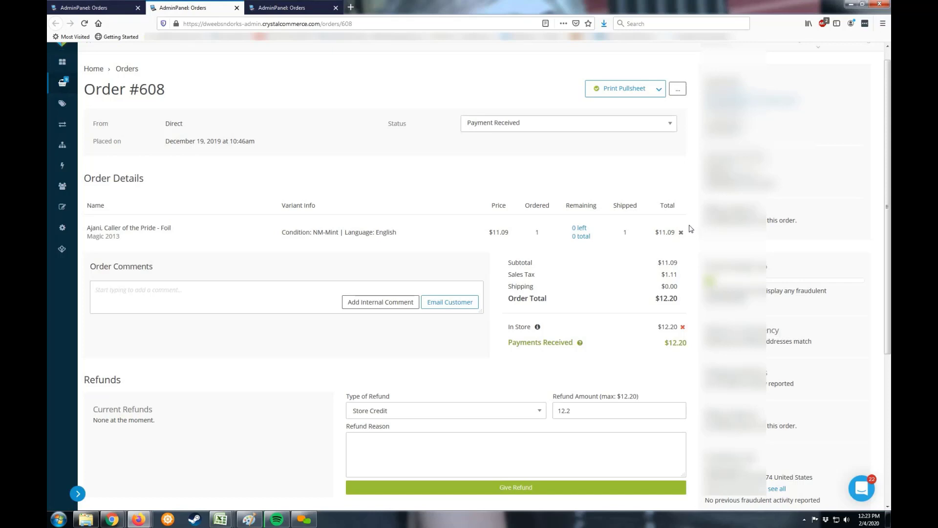
# Review the full order page from its details and comments down to the refund, postage and tracking sections
pyautogui.scroll(-1, 587, 193)
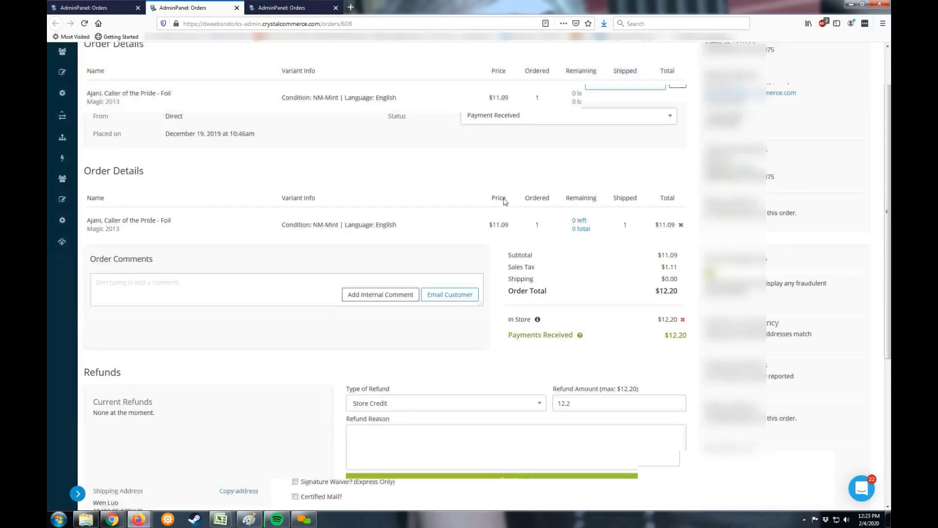
pyautogui.scroll(-5, 430, 205)
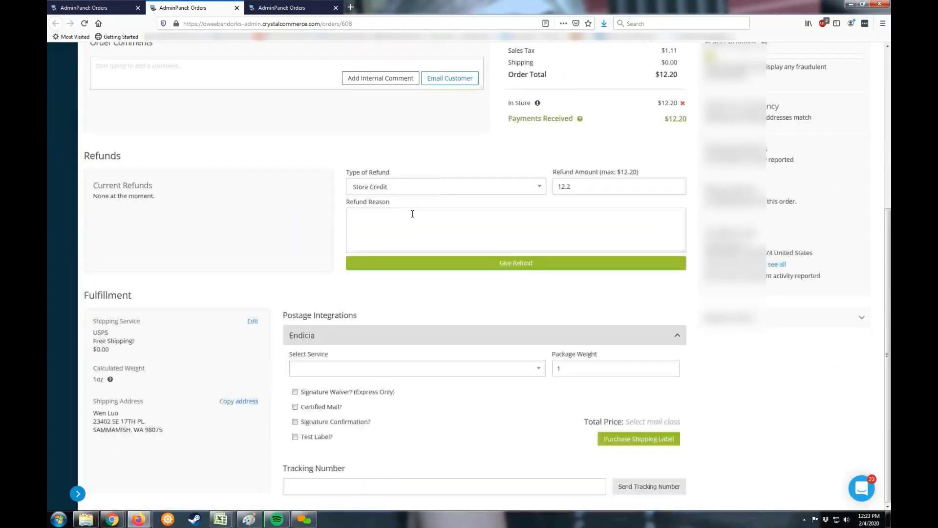
pyautogui.scroll(5, 413, 214)
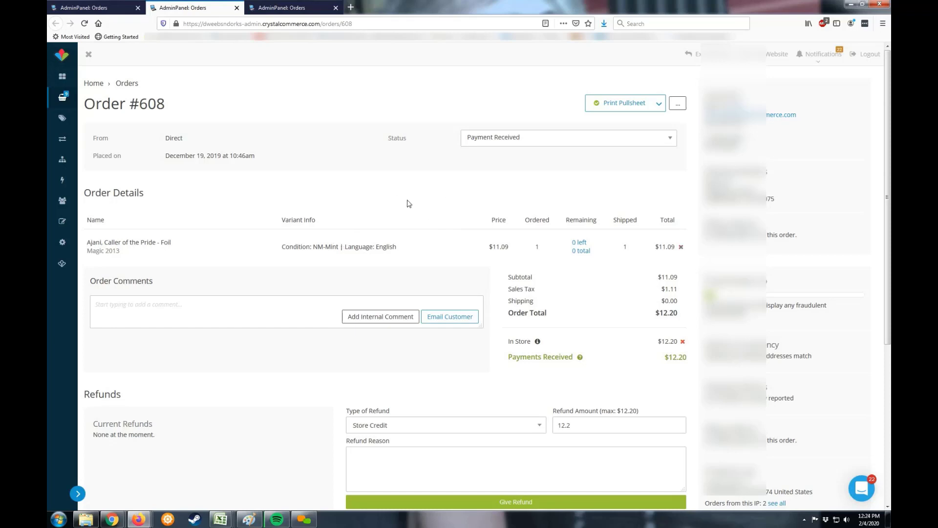
pyautogui.scroll(-5, 401, 252)
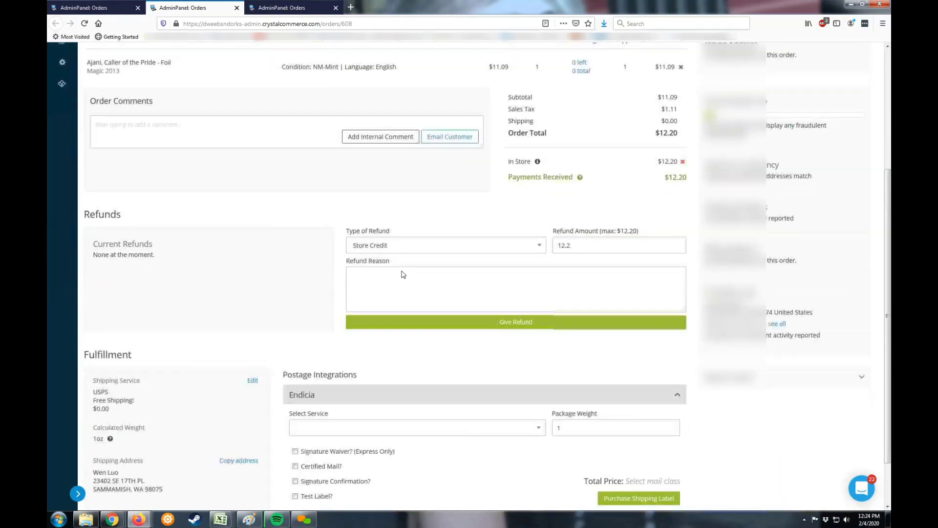
pyautogui.scroll(5, 427, 306)
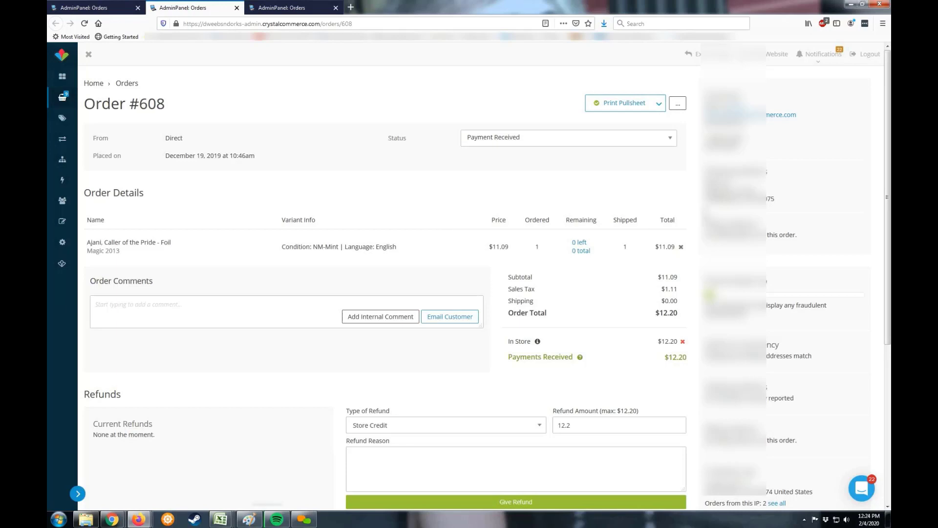
# Return to the order list, show the Import / Export bulk actions with the export carrier choices, and open the tracking import window
pyautogui.click(112, 8)
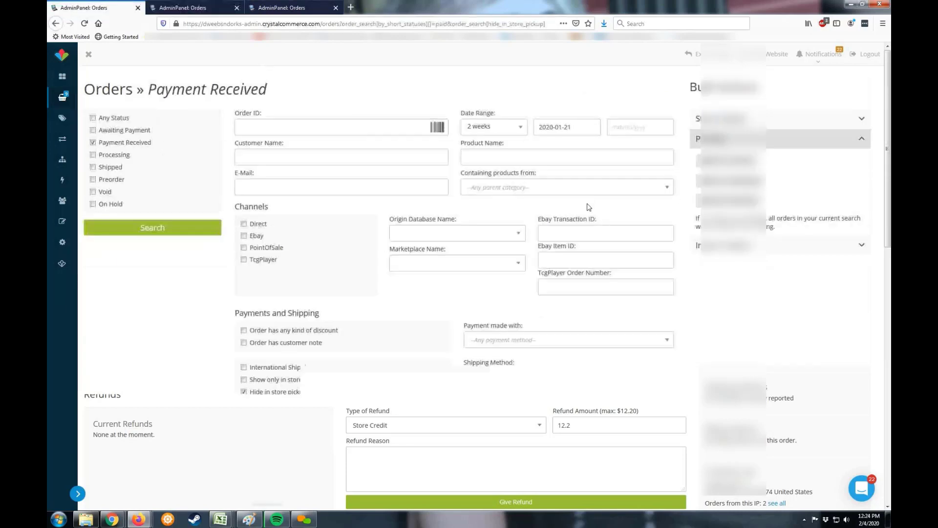
pyautogui.click(734, 245)
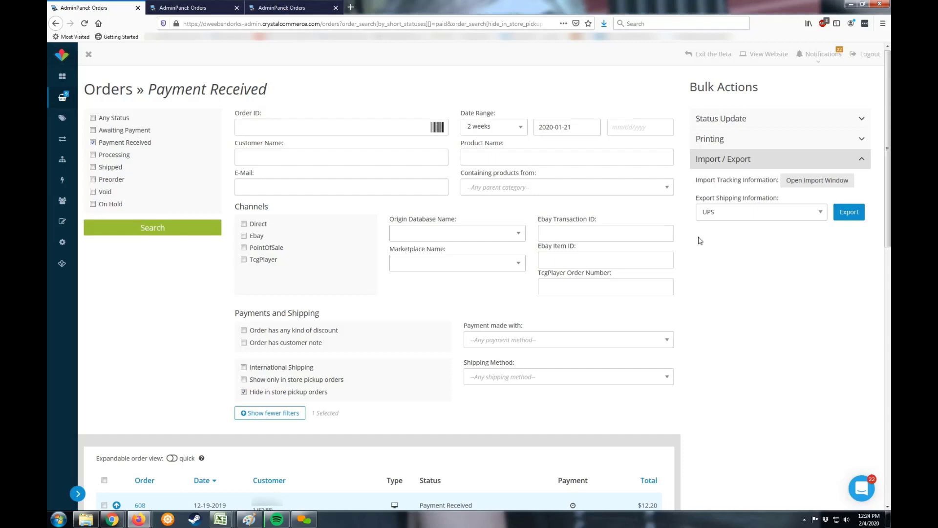
pyautogui.click(737, 211)
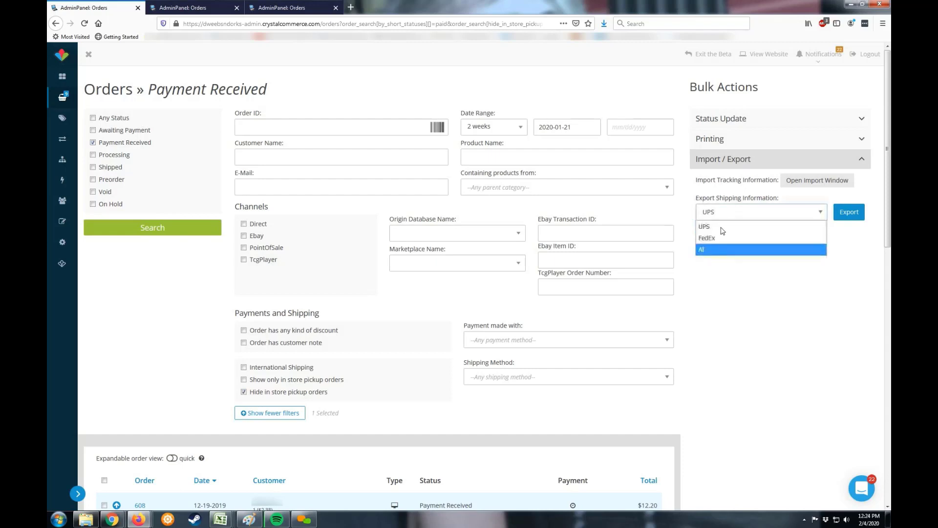
pyautogui.click(724, 276)
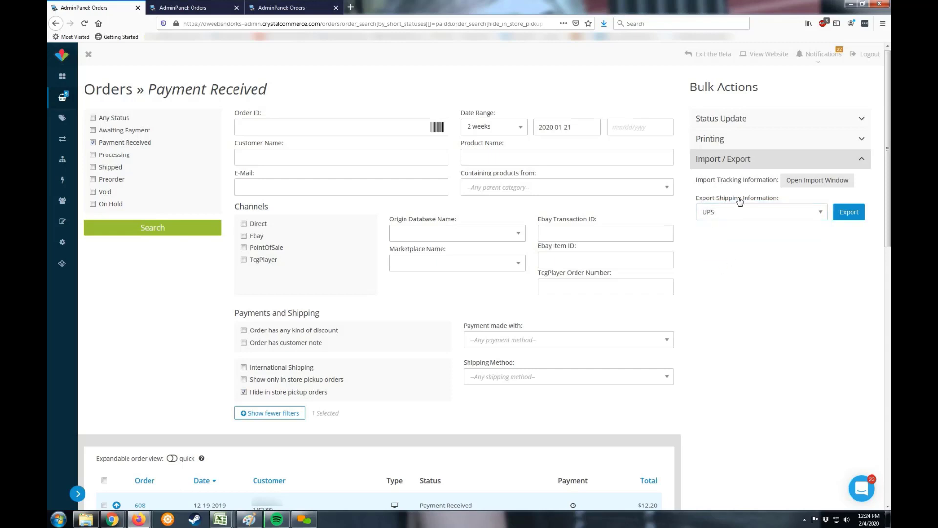
pyautogui.click(802, 185)
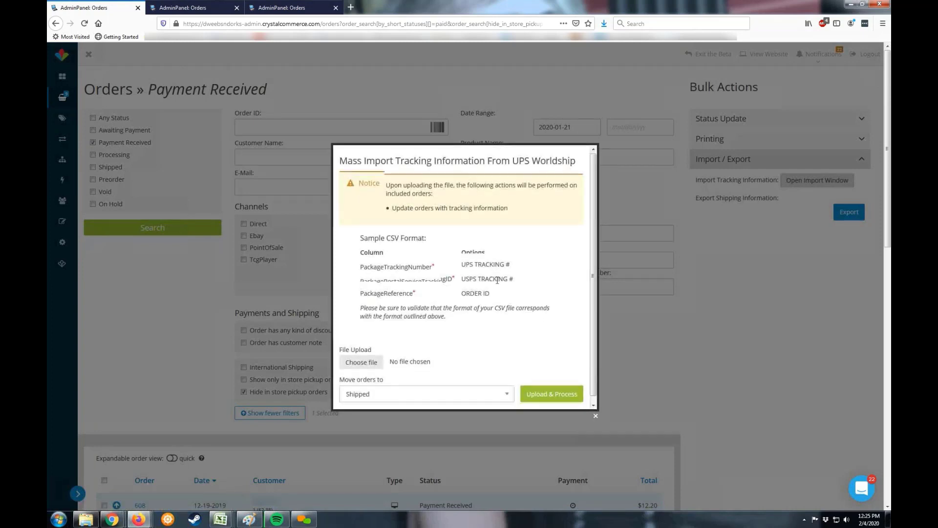
# Review the UPS Worldship tracking import window's CSV format and upload options, and close it without importing a file
pyautogui.scroll(-1, 499, 276)
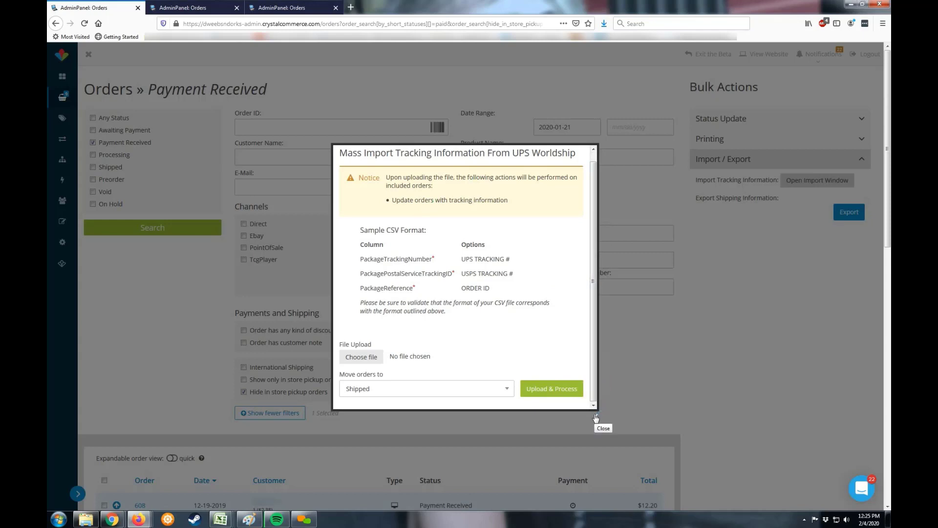
pyautogui.scroll(1, 592, 372)
pyautogui.scroll(-1, 594, 391)
pyautogui.click(597, 417)
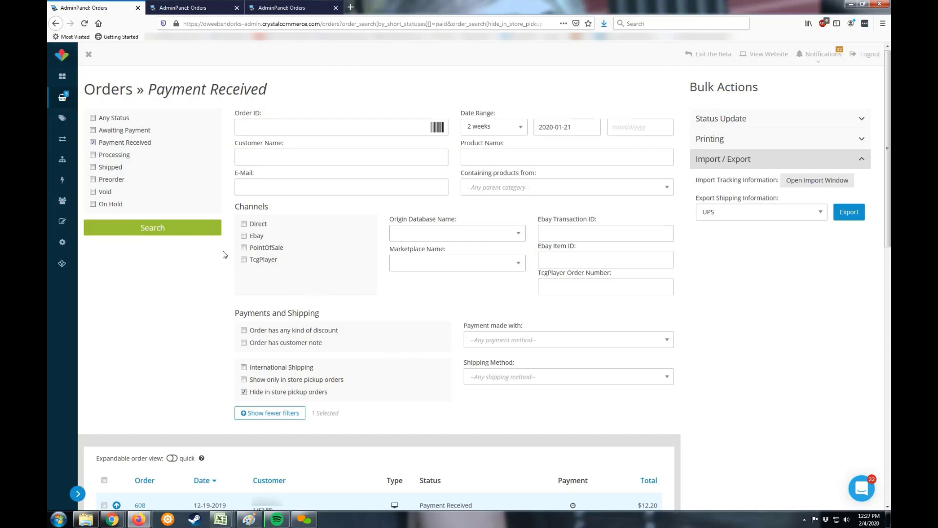
# Go to the inventory's Products page and look over its category filters
pyautogui.moveTo(63, 118)
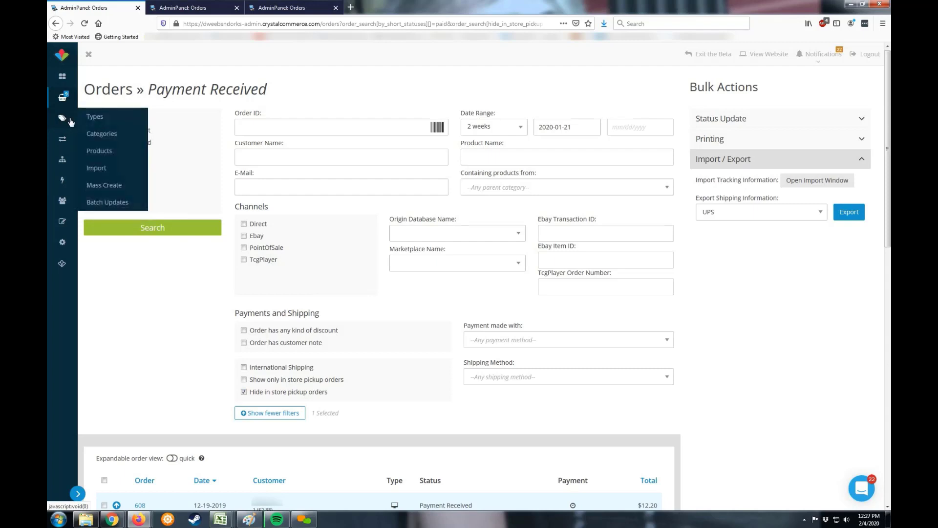
pyautogui.click(99, 150)
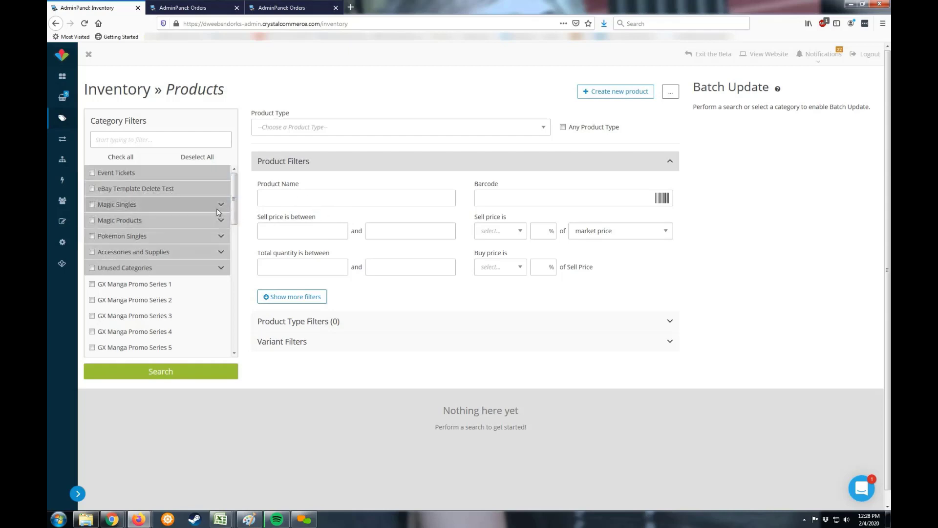
pyautogui.scroll(-1, 235, 204)
pyautogui.scroll(1, 235, 204)
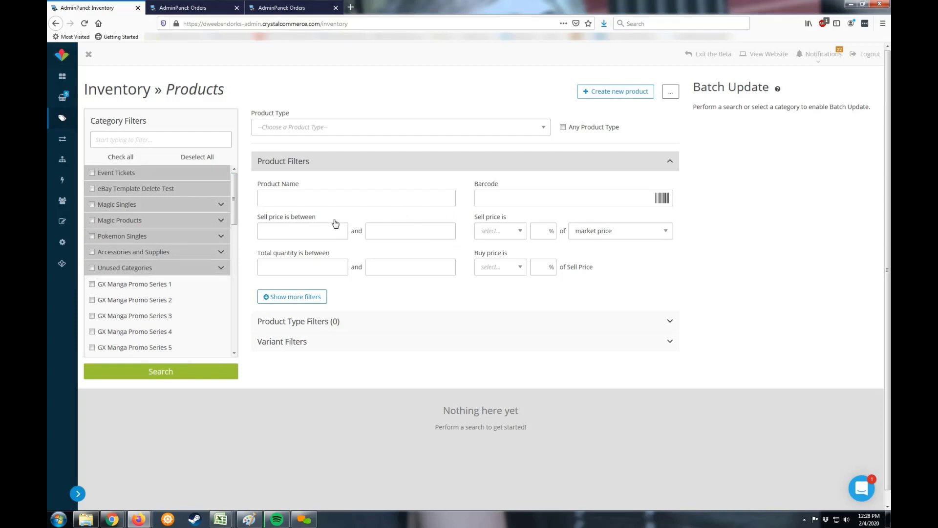
# Show the additional product filters, including MSRP, wishes and past sales, and expand the product type filters
pyautogui.click(319, 302)
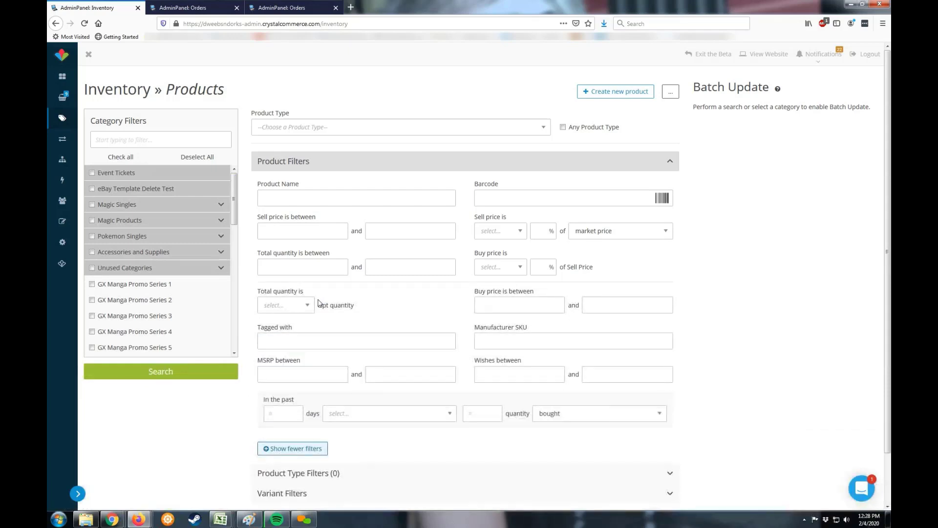
pyautogui.scroll(-2, 319, 302)
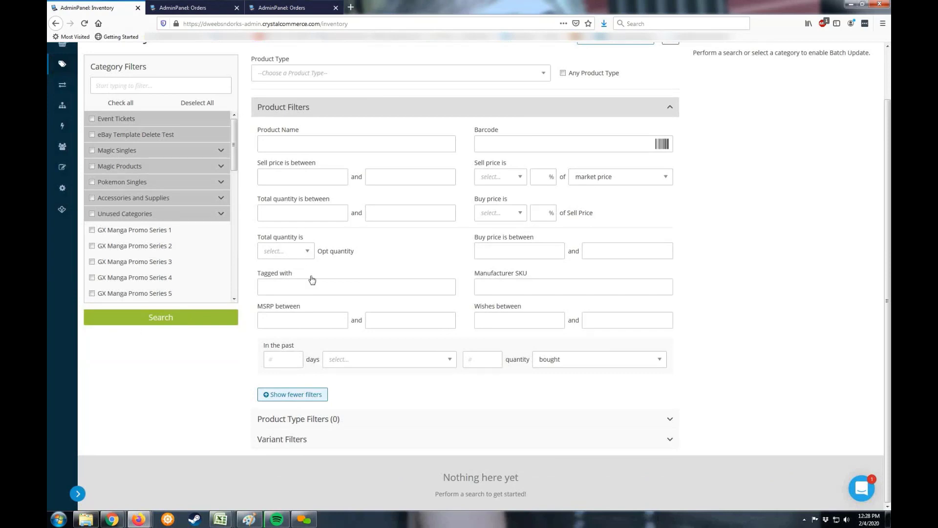
pyautogui.click(323, 318)
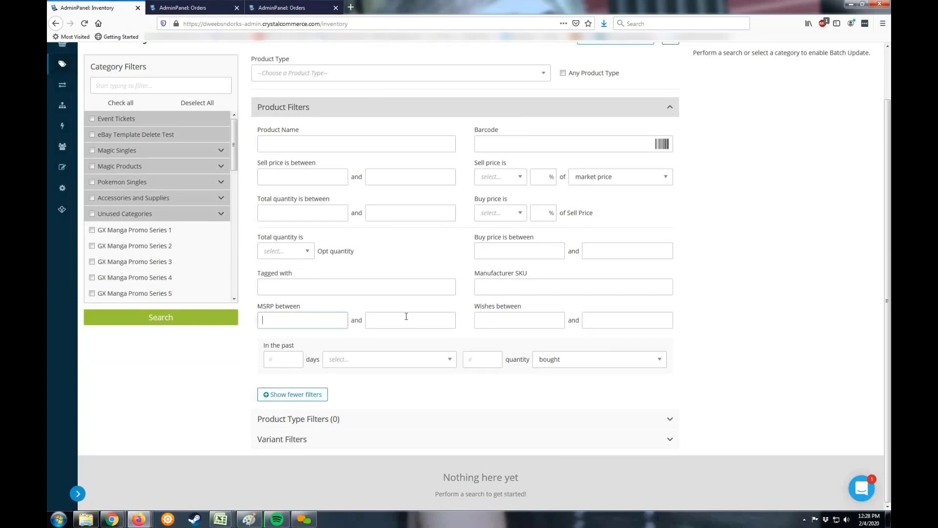
pyautogui.click(542, 317)
pyautogui.click(336, 421)
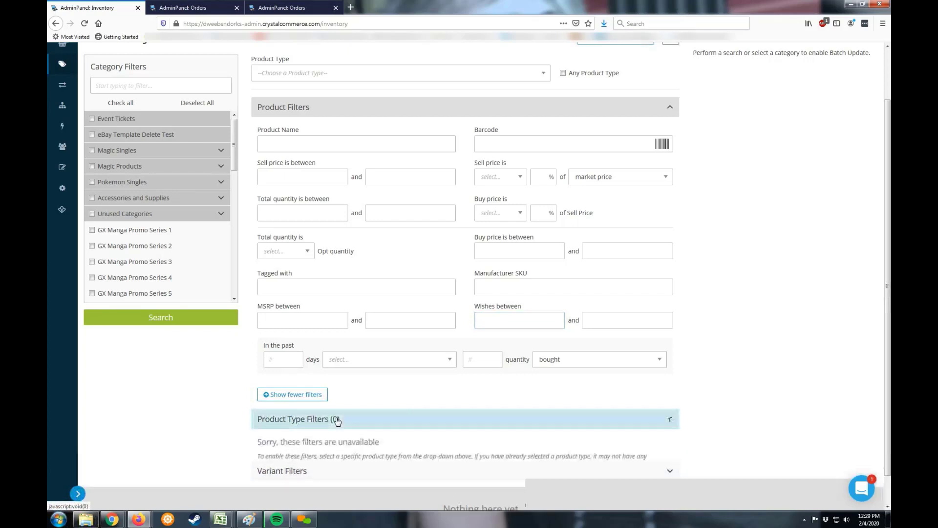
pyautogui.scroll(-2, 219, 243)
pyautogui.scroll(3, 219, 243)
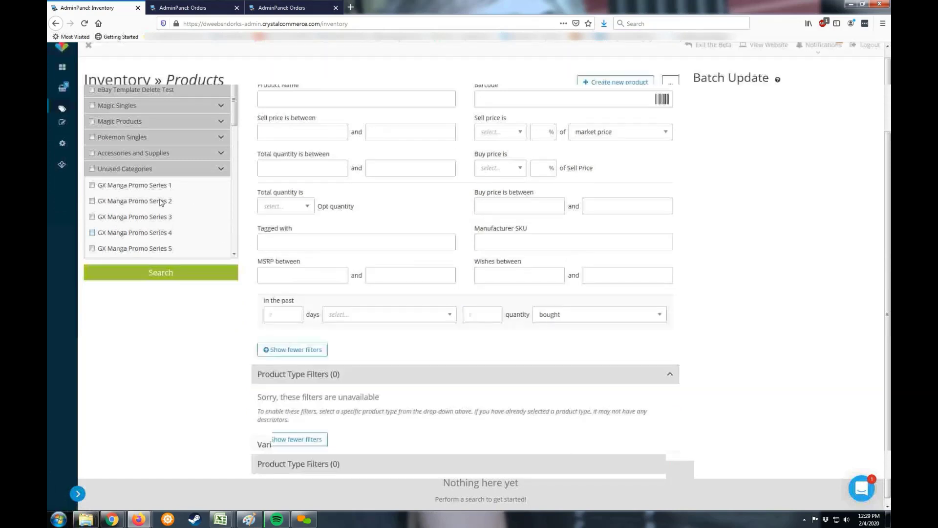
# Choose the Guilds of Ravnica category under Magic Singles and review the Magic Singles product type filters
pyautogui.click(166, 196)
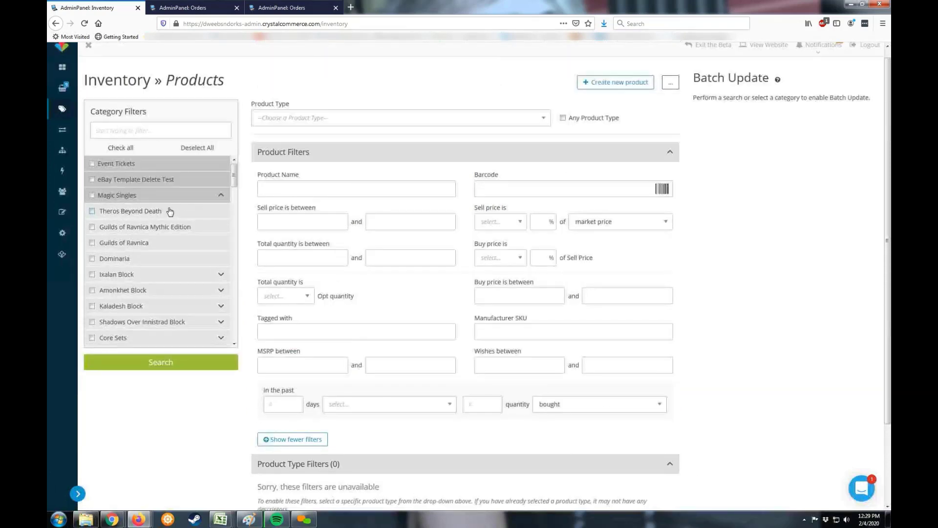
pyautogui.click(157, 245)
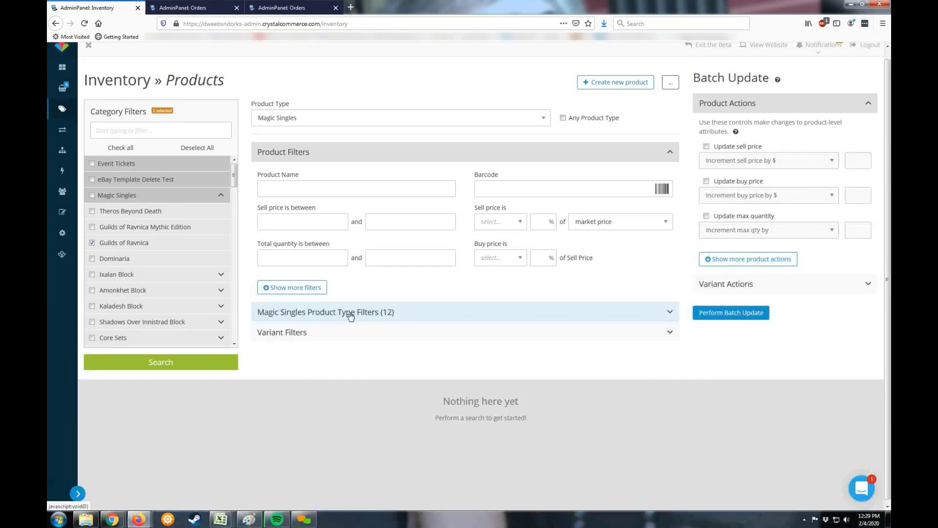
pyautogui.click(351, 317)
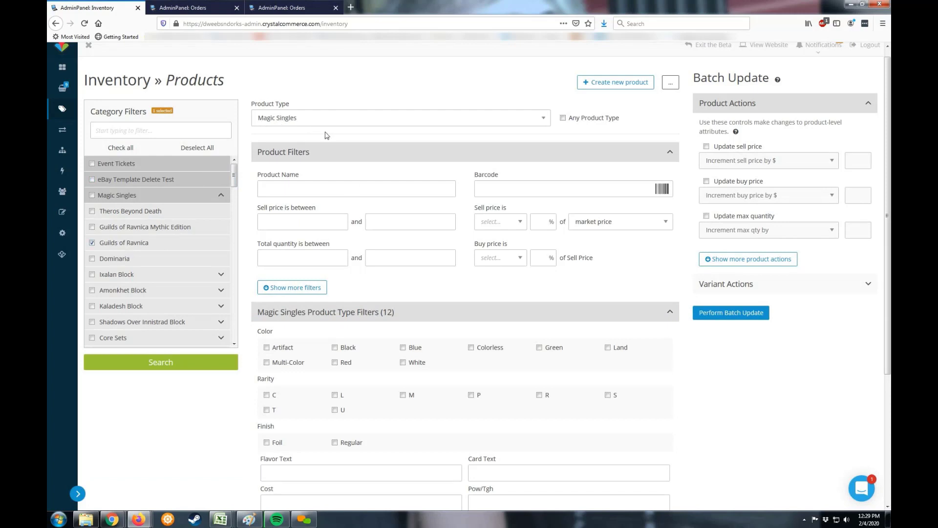
pyautogui.scroll(-1, 397, 296)
pyautogui.scroll(-3, 398, 295)
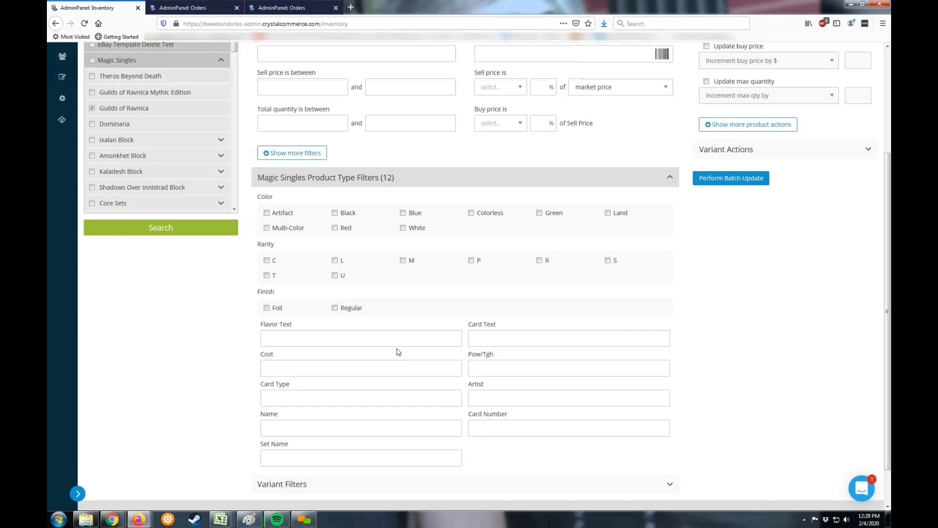
pyautogui.scroll(-1, 391, 357)
# Expand the variant filters and look through the condition, language and quantity options
pyautogui.click(386, 440)
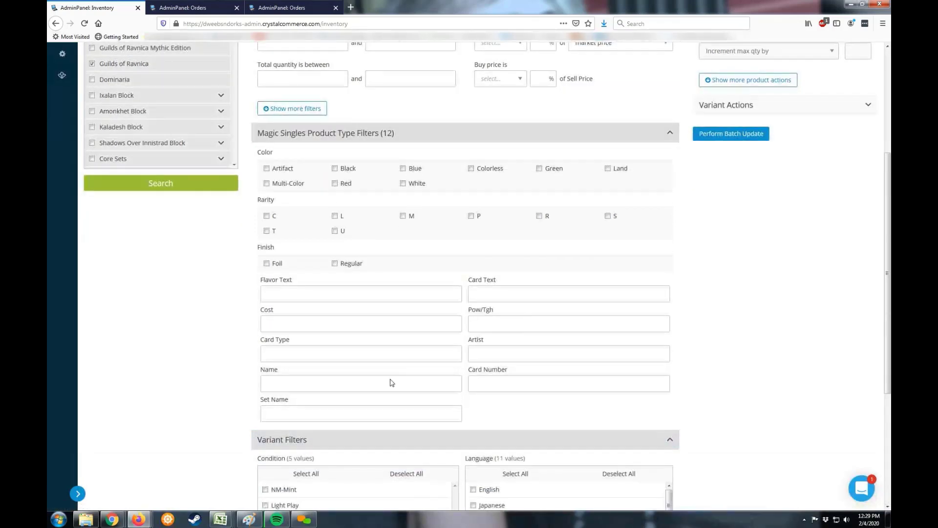
pyautogui.scroll(-4, 392, 371)
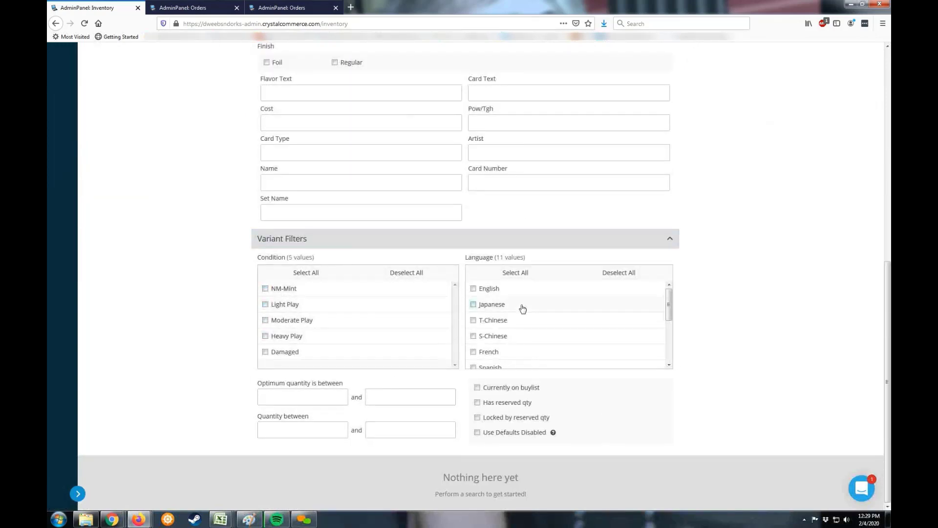
pyautogui.scroll(-1, 499, 362)
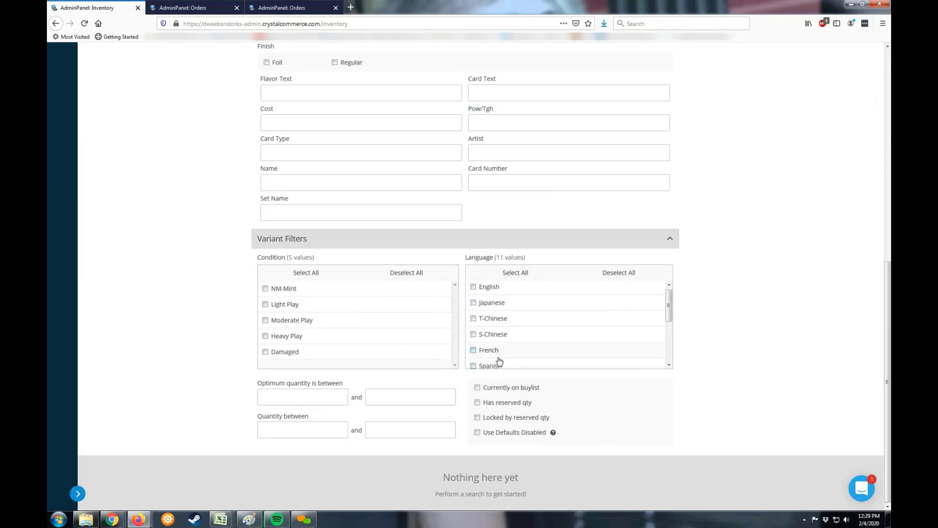
pyautogui.scroll(-3, 501, 362)
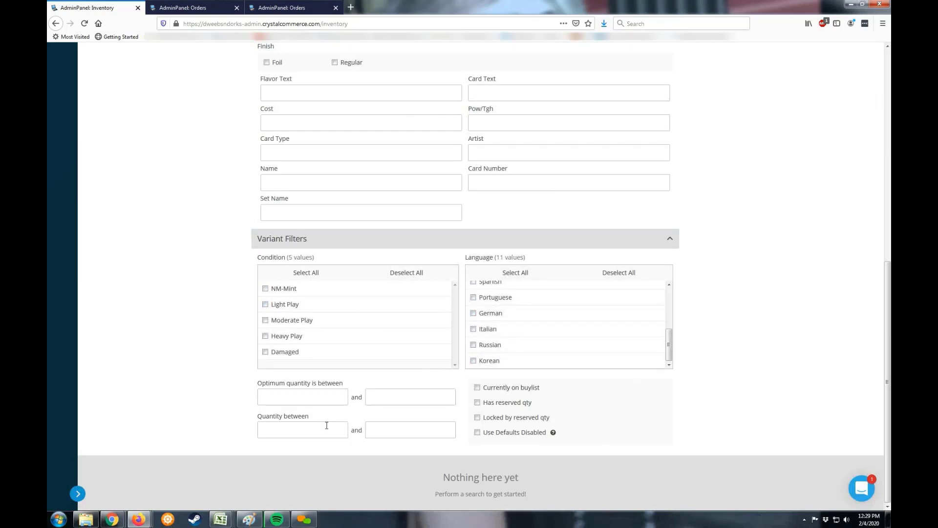
# Filter the variants by NM-Mint condition and English language
pyautogui.click(394, 426)
pyautogui.click(390, 394)
pyautogui.click(321, 294)
pyautogui.click(321, 294)
pyautogui.scroll(4, 486, 332)
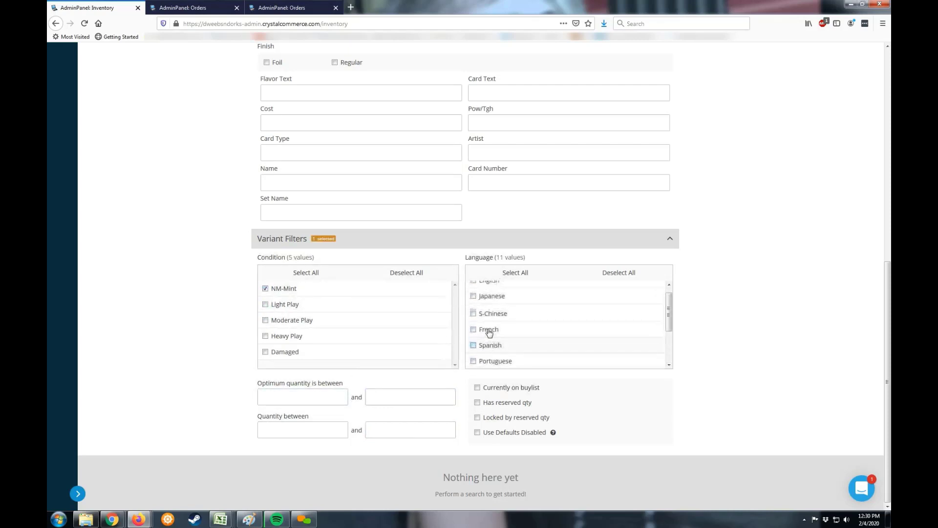
pyautogui.click(495, 294)
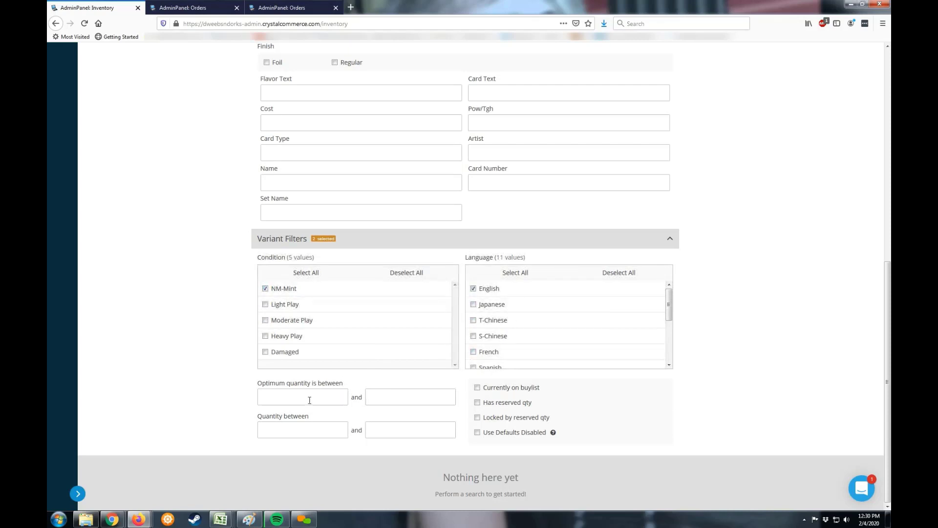
# Limit the variant quantity to between 1 and 500, include the Heavy Play condition, and run the product search
pyautogui.click(294, 428)
pyautogui.click(385, 431)
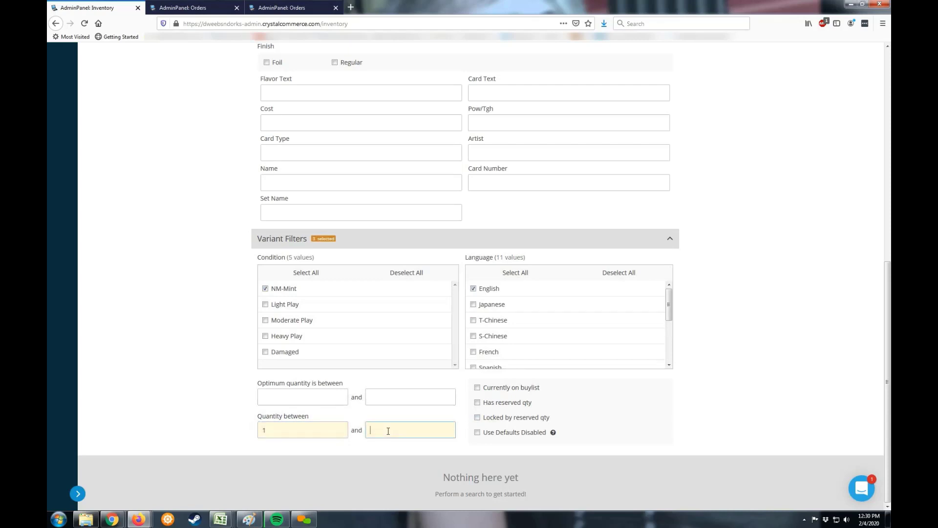
pyautogui.write('500')
pyautogui.scroll(4, 219, 306)
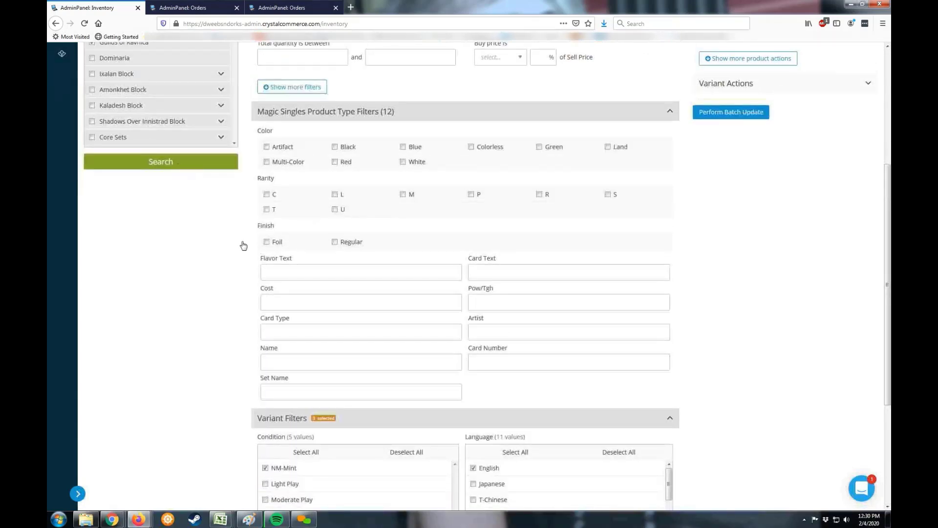
pyautogui.press('Return')
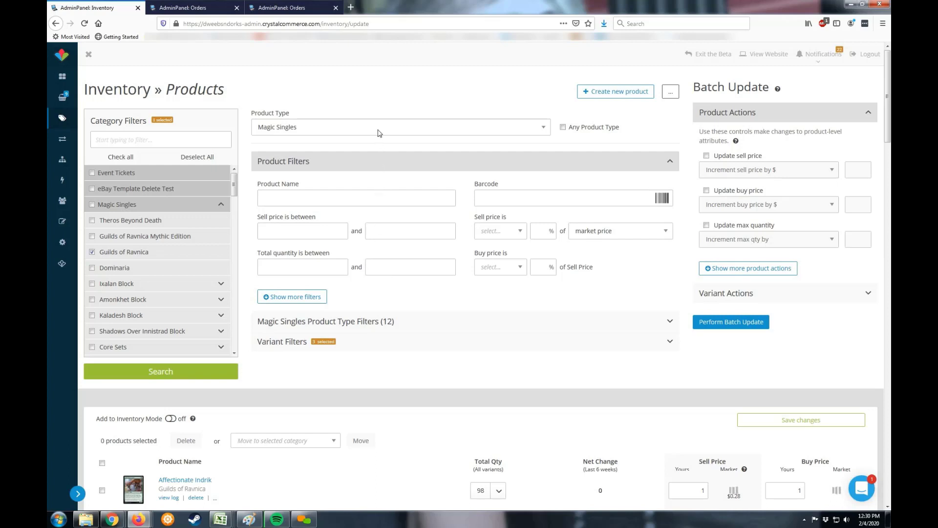
# Reopen the variant filters above the search results and remove the Heavy Play condition
pyautogui.click(361, 342)
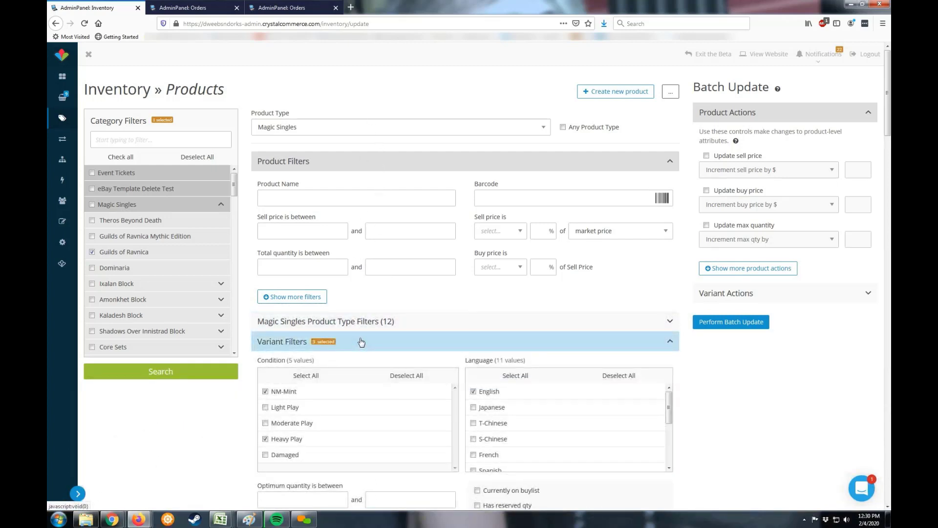
pyautogui.click(362, 342)
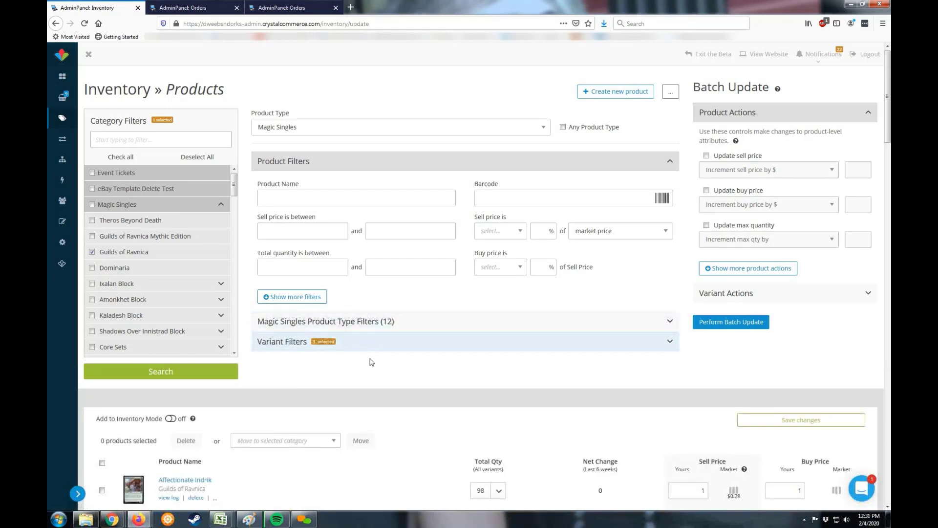
pyautogui.click(347, 344)
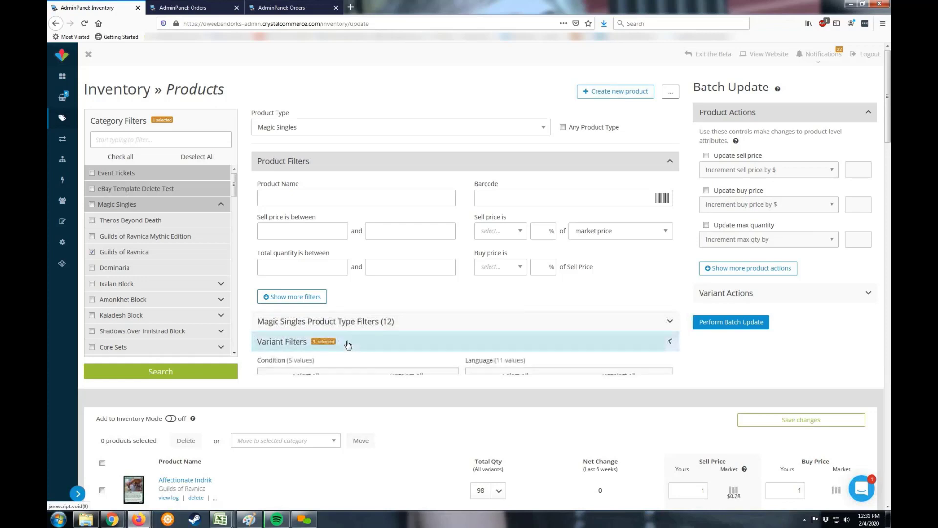
pyautogui.scroll(-3, 345, 339)
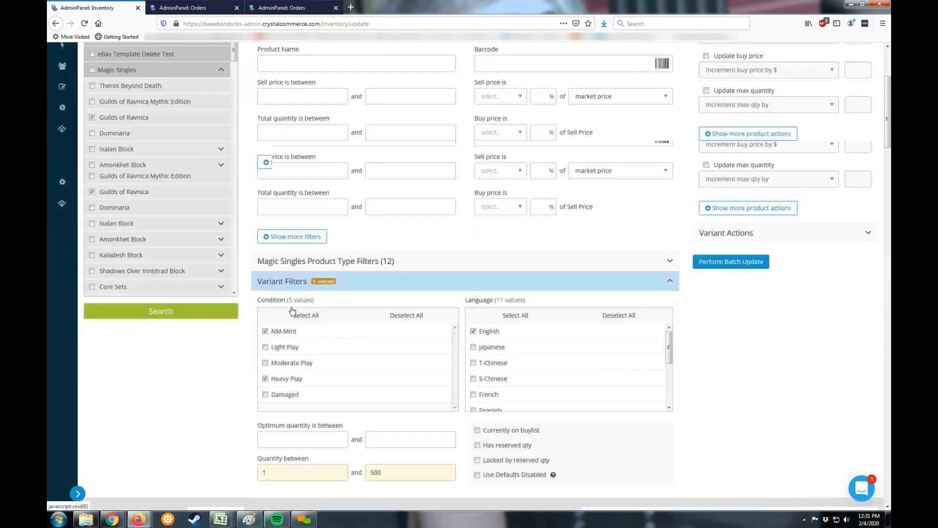
pyautogui.click(294, 305)
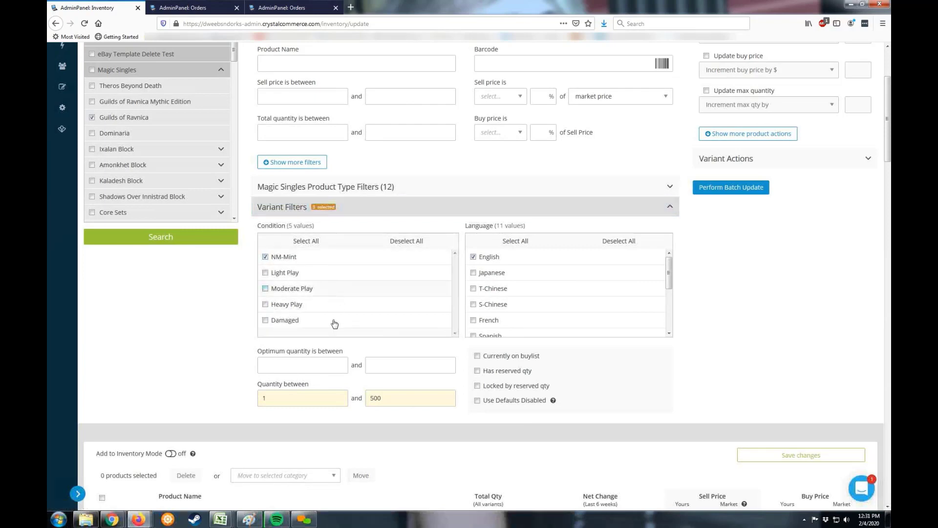
# Show the Magic Singles product type filters once more, and collapse both the product type and variant filter sections
pyautogui.scroll(3, 335, 323)
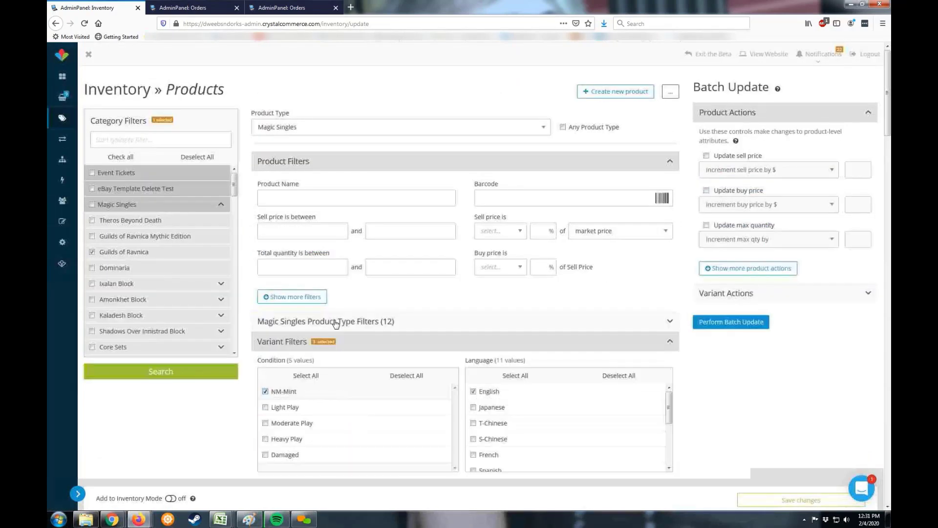
pyautogui.click(336, 323)
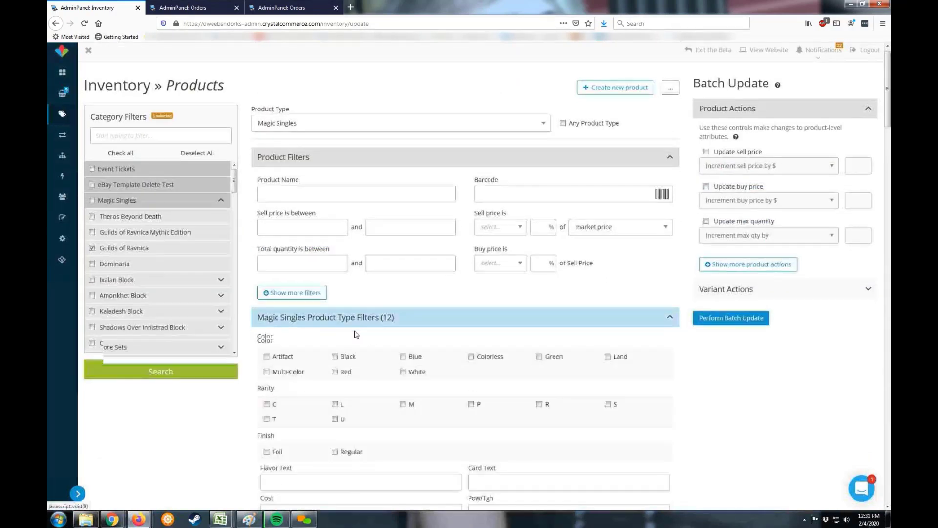
pyautogui.scroll(-7, 356, 335)
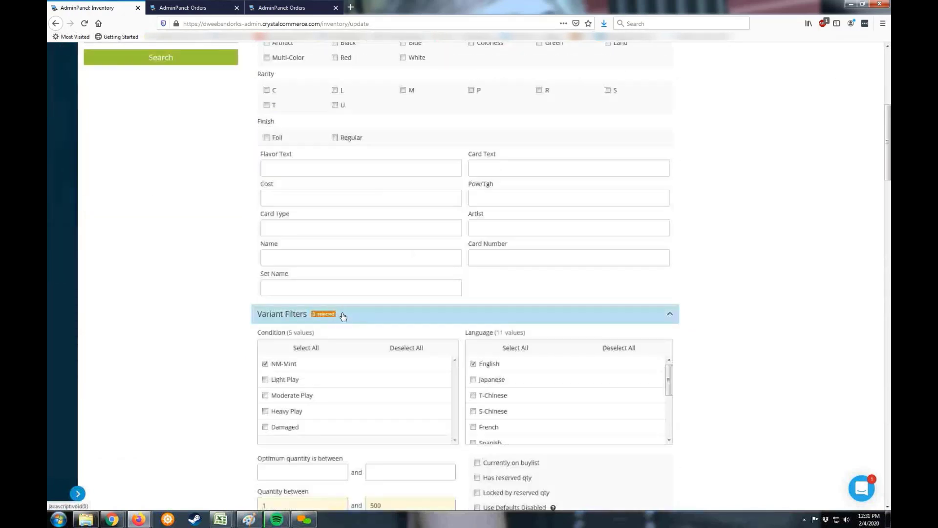
pyautogui.click(343, 315)
pyautogui.scroll(4, 367, 183)
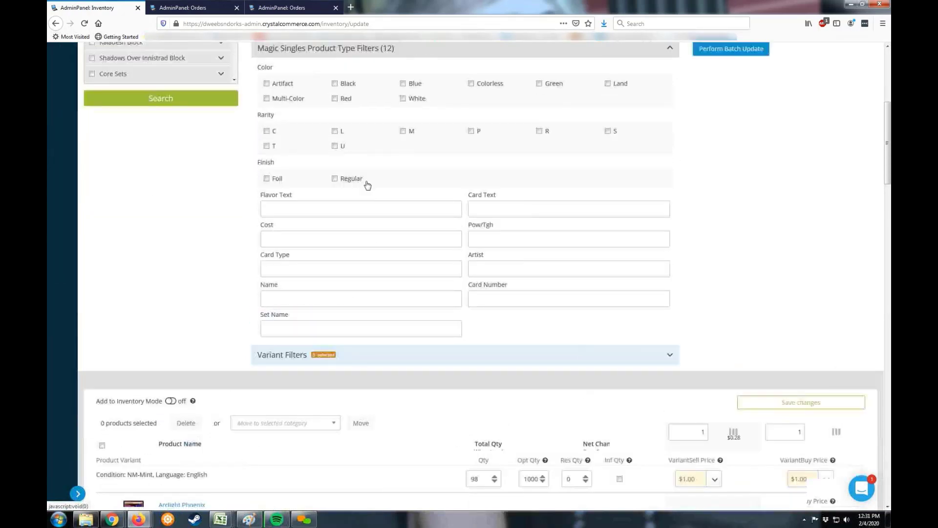
pyautogui.click(368, 184)
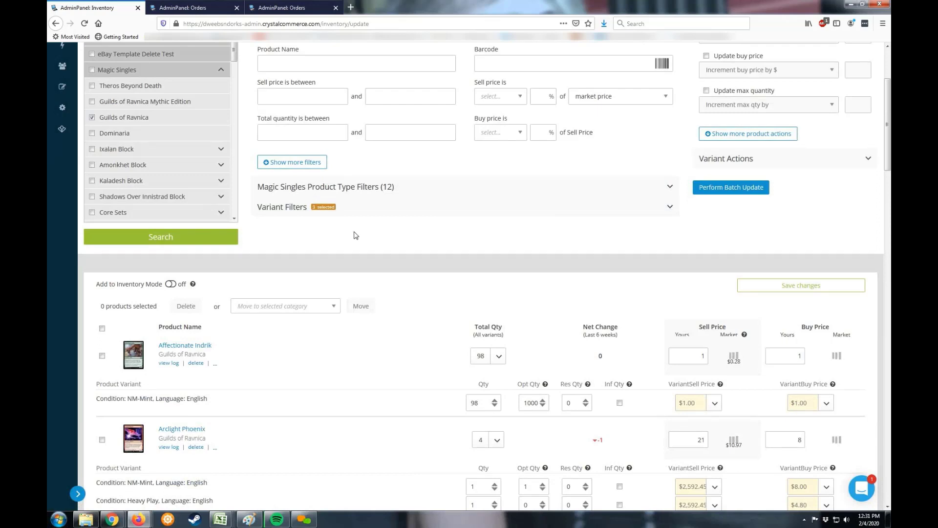
pyautogui.scroll(2, 356, 235)
pyautogui.scroll(3, 356, 233)
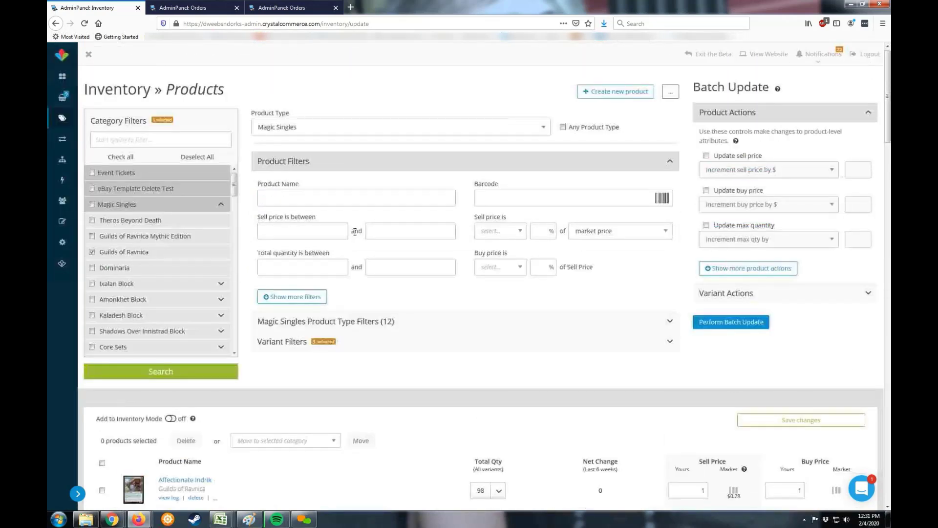
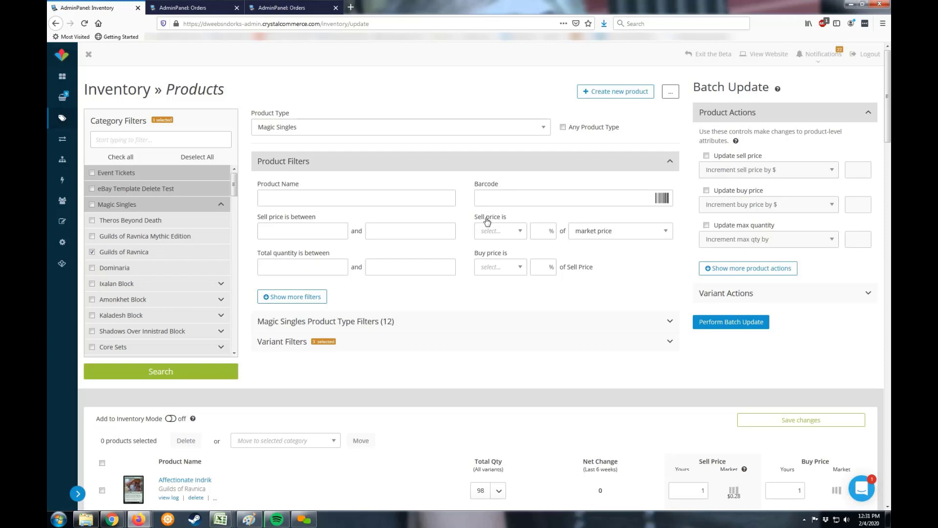
# Reopen the variant filters above the search results and clear the NM-Mint condition and English language selections
pyautogui.scroll(-1, 463, 289)
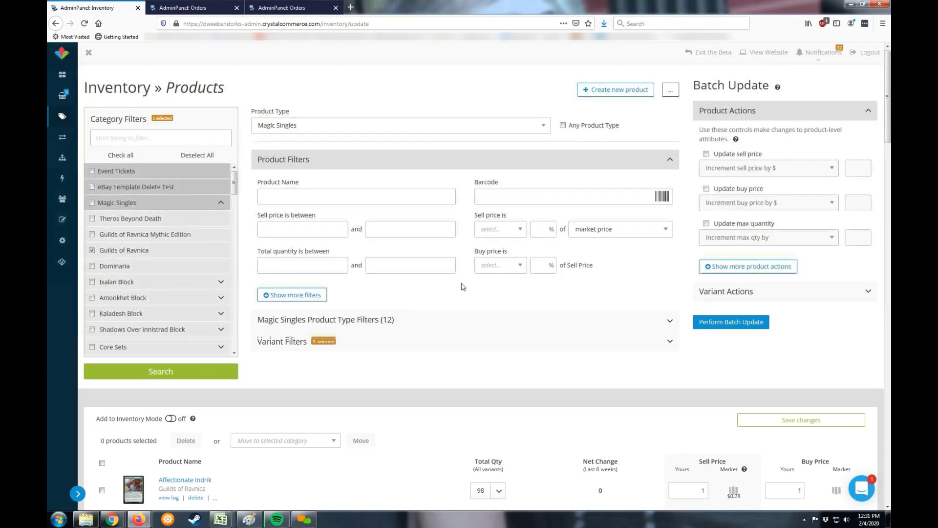
pyautogui.scroll(-3, 455, 289)
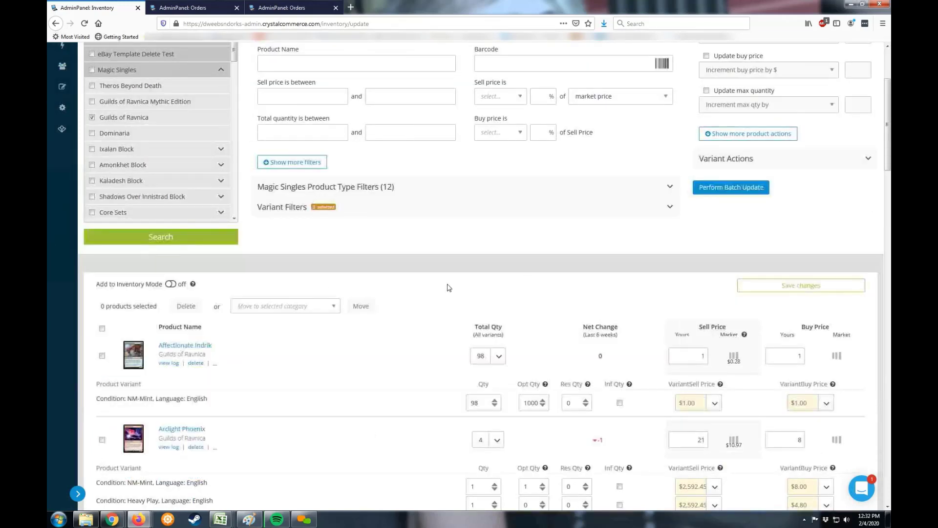
pyautogui.scroll(-3, 440, 288)
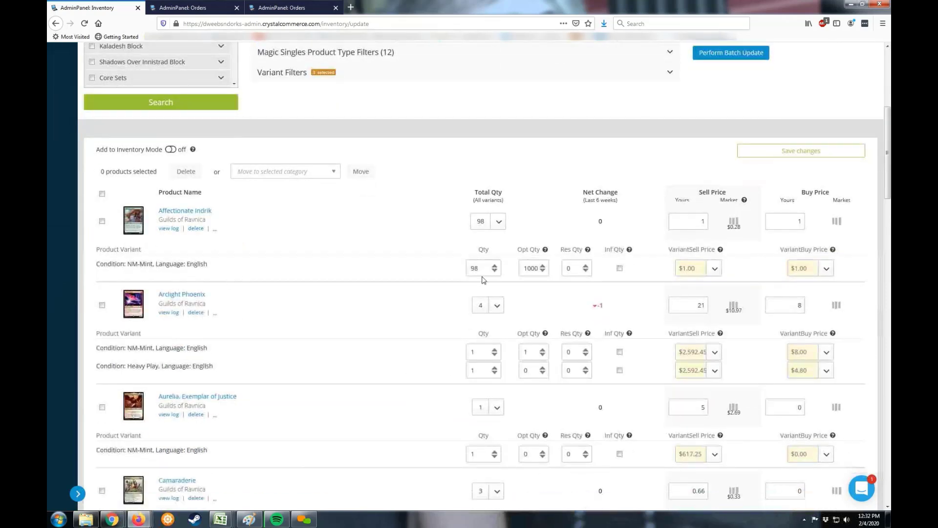
pyautogui.scroll(5, 313, 342)
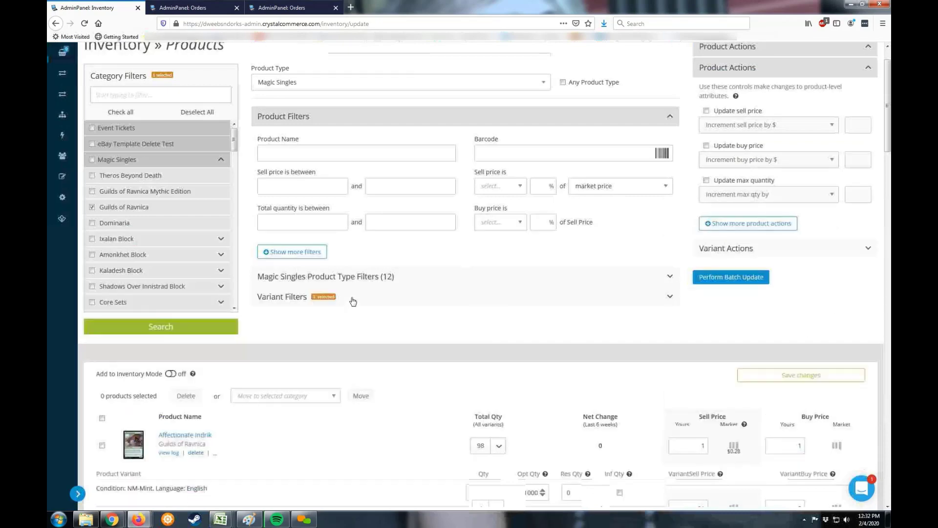
pyautogui.click(350, 299)
pyautogui.click(318, 347)
pyautogui.click(486, 347)
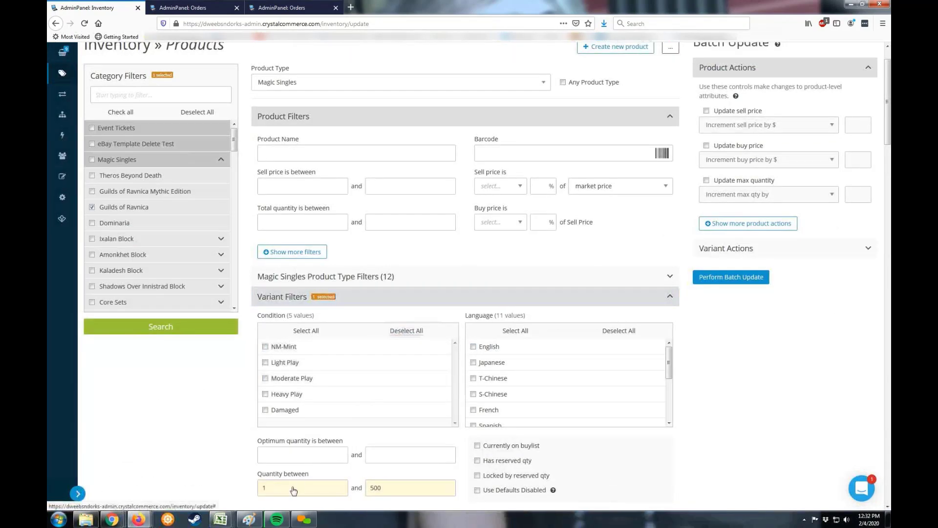
# Clear both limits of the variant quantity range, collapse the variant filters, and rerun the product search
pyautogui.moveTo(293, 489); pyautogui.dragTo(256, 479)
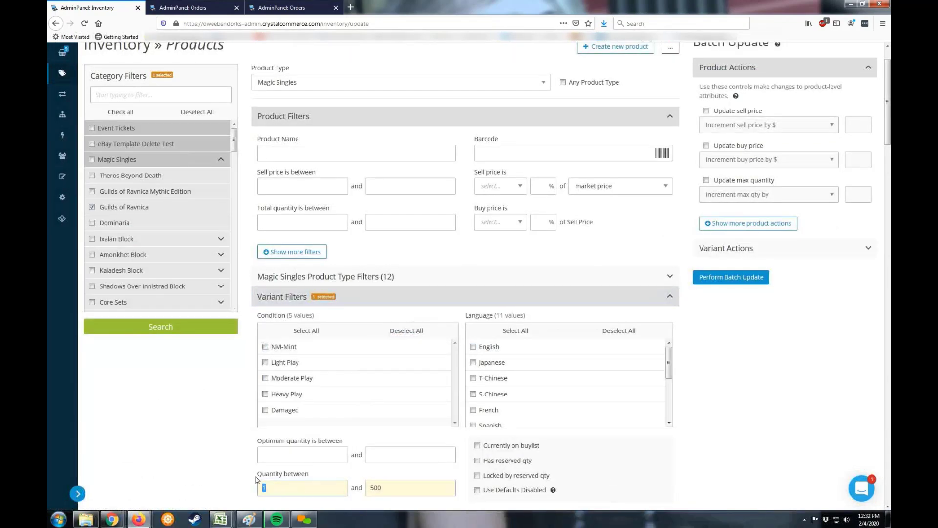
pyautogui.doubleClick(401, 484)
pyautogui.write('5')
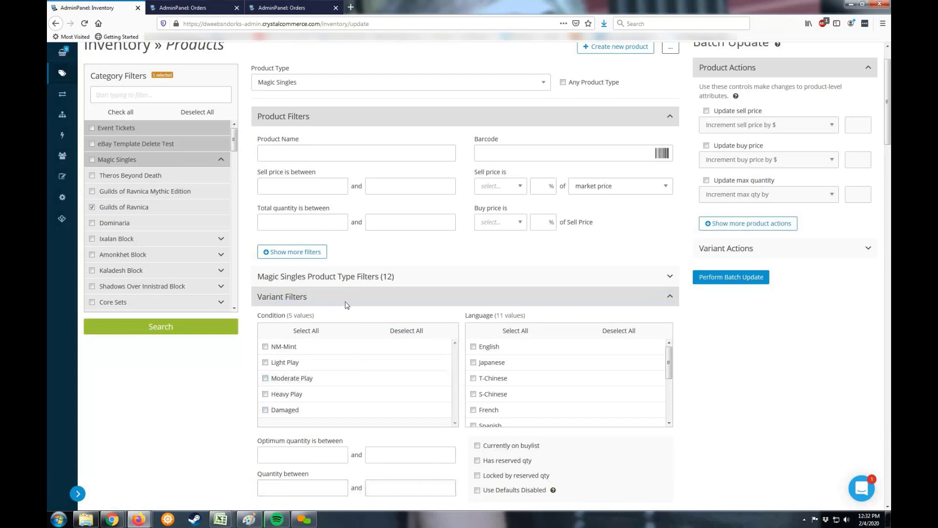
pyautogui.click(336, 299)
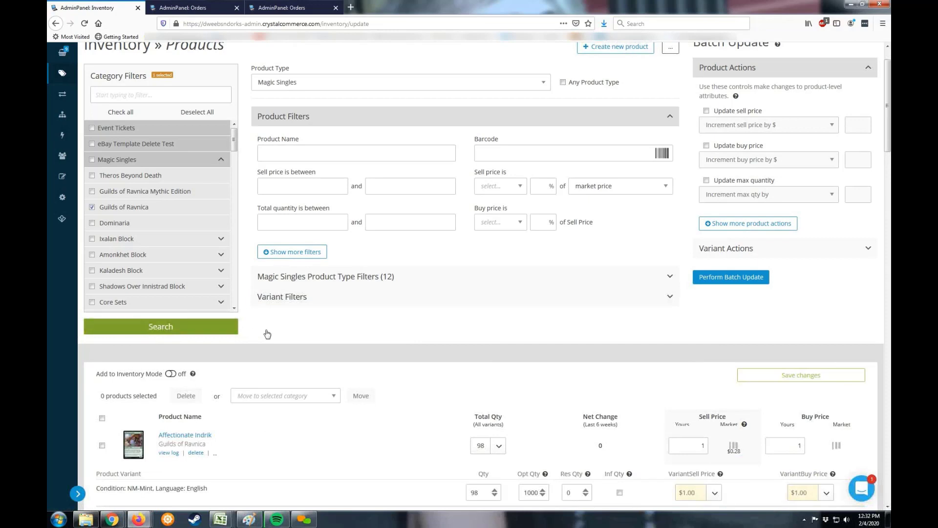
pyautogui.press('Return')
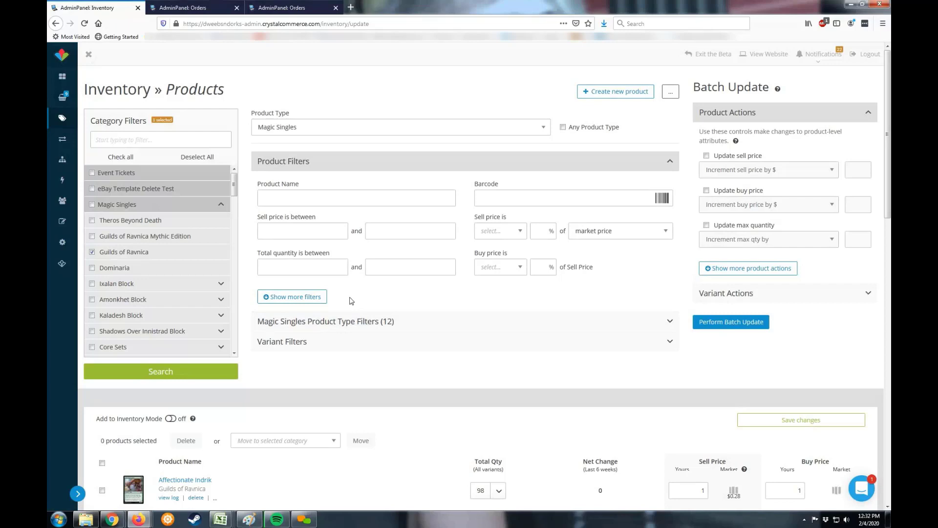
# Expand the variants of Affectionate Indrik in the search results and examine the quantities and prices for each condition
pyautogui.scroll(-1, 361, 300)
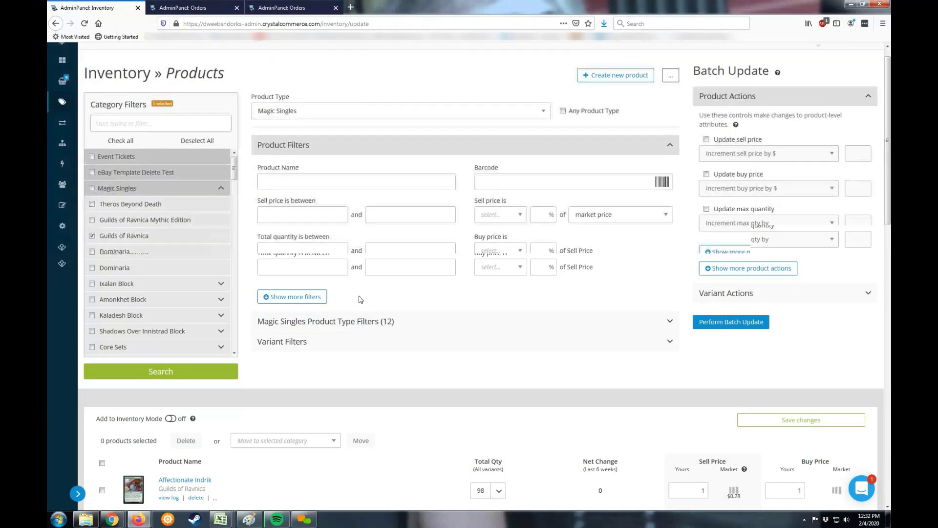
pyautogui.scroll(-5, 350, 284)
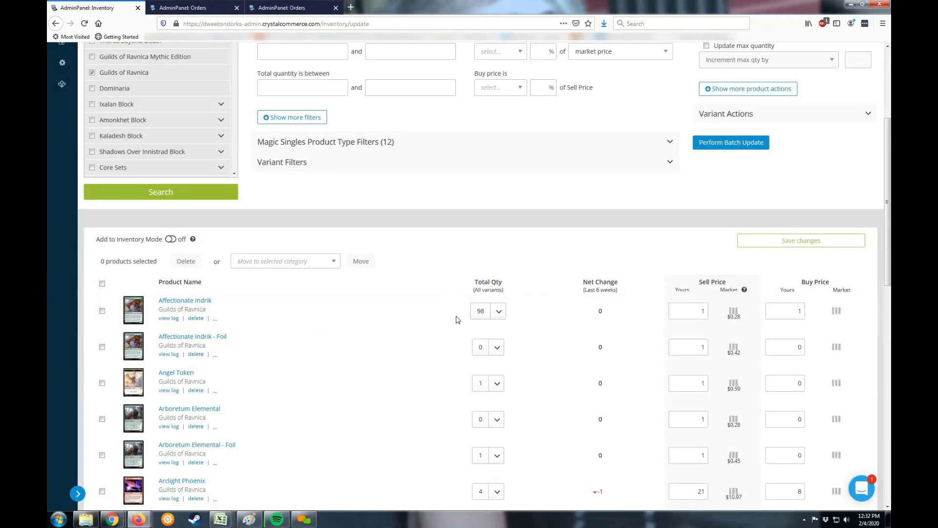
pyautogui.scroll(-3, 448, 317)
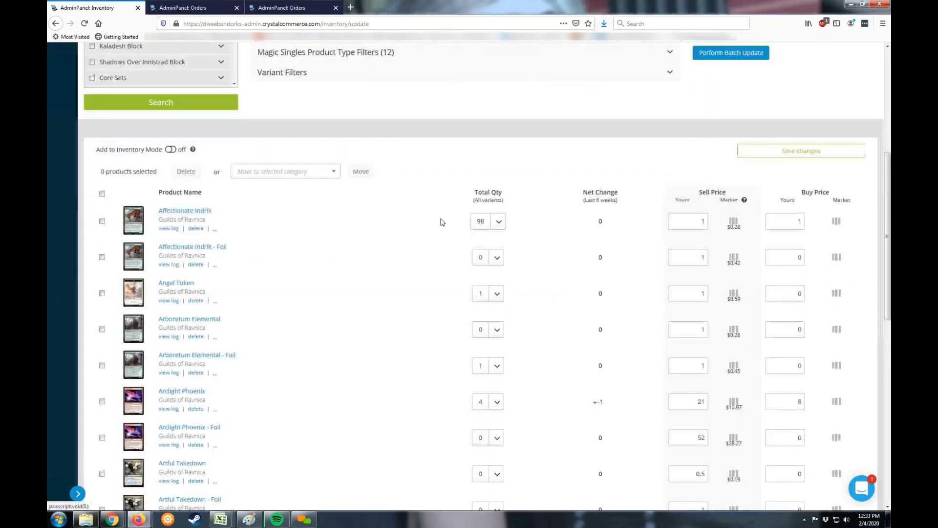
pyautogui.click(482, 223)
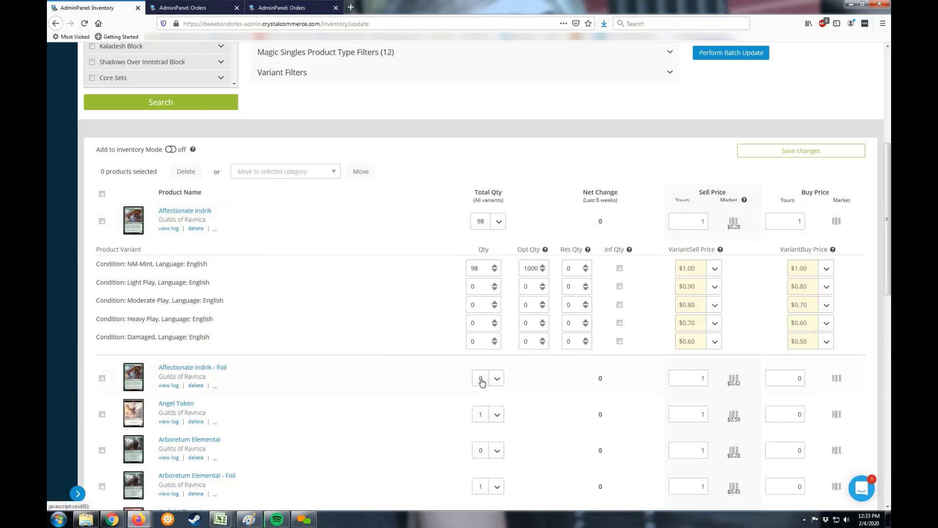
pyautogui.scroll(-3, 479, 376)
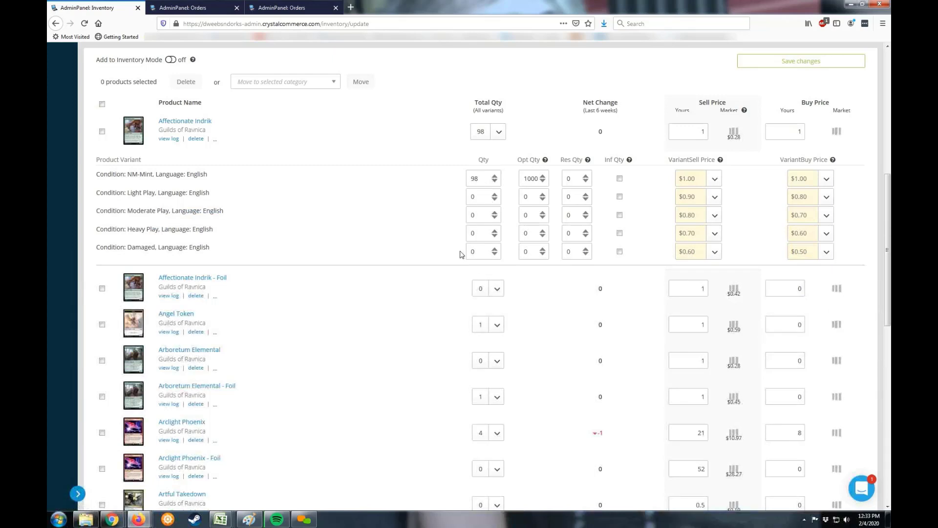
pyautogui.scroll(3, 464, 264)
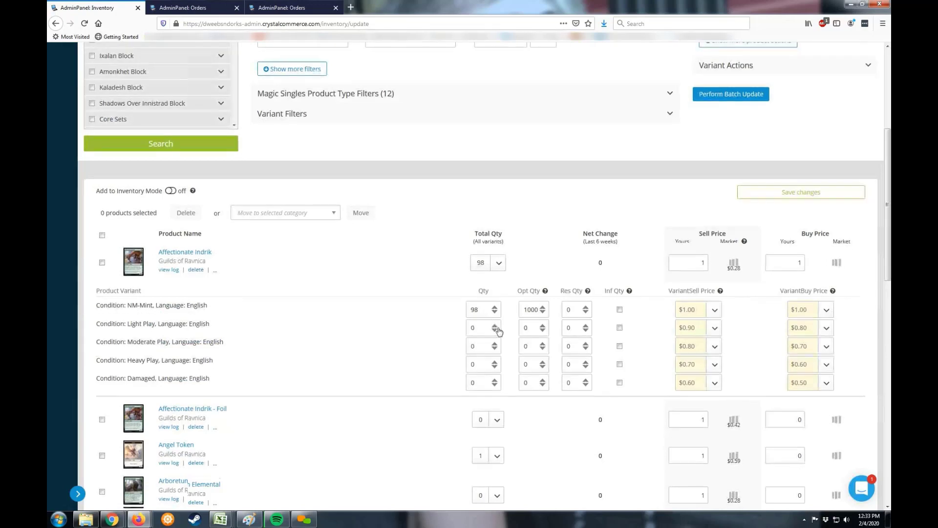
# Choose NM-Mint condition and English language in Angel Token's variant display options, and close the options without applying them
pyautogui.scroll(-3, 495, 323)
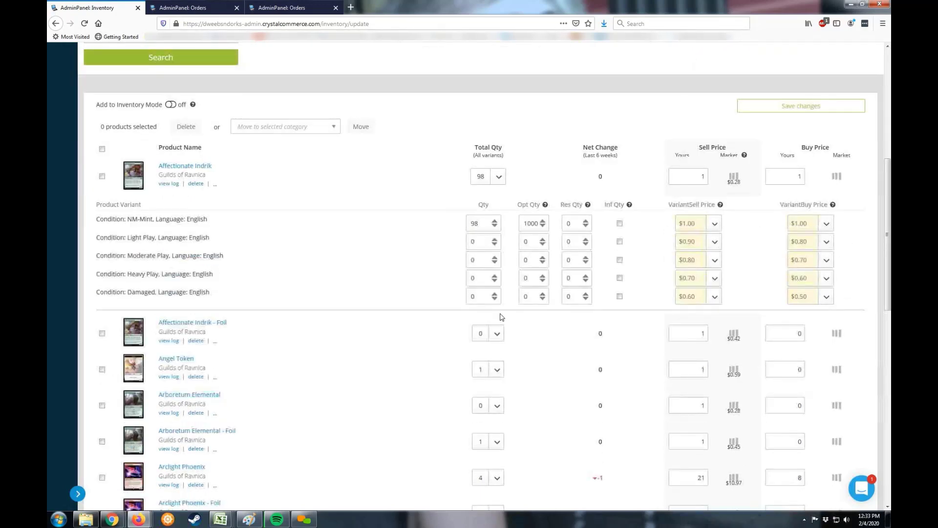
pyautogui.scroll(-2, 502, 320)
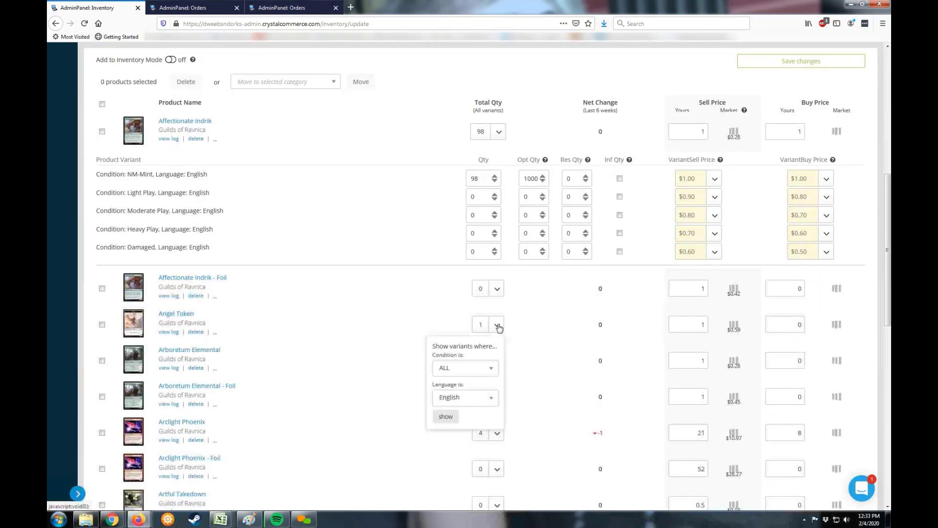
pyautogui.click(487, 368)
pyautogui.click(462, 391)
pyautogui.click(464, 398)
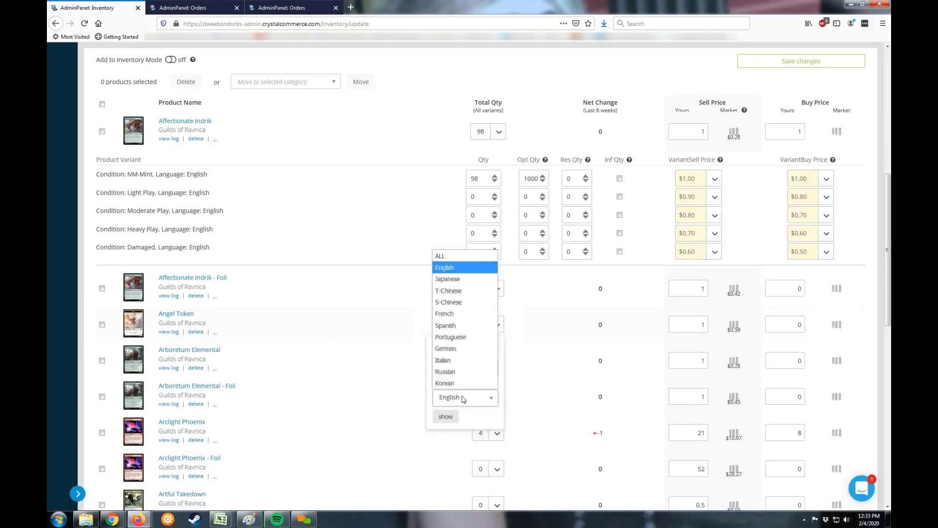
pyautogui.click(467, 268)
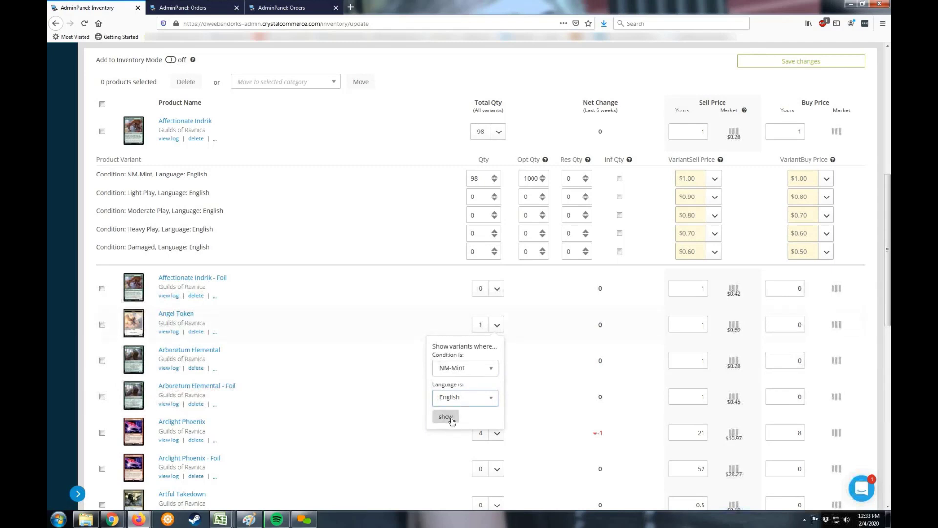
pyautogui.click(498, 326)
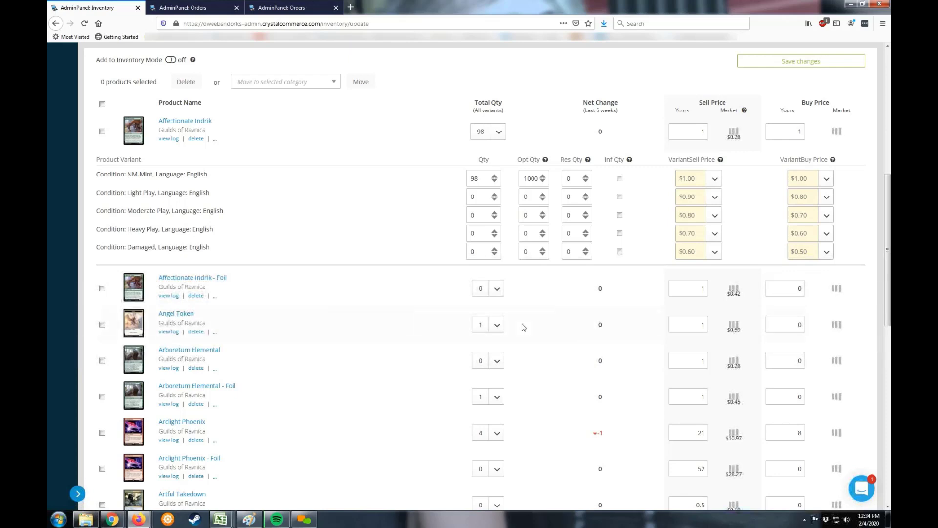
# Return to Affectionate Indrik's variants and select the reserved quantity of the NM-Mint English variant
pyautogui.scroll(1, 524, 328)
pyautogui.scroll(3, 524, 328)
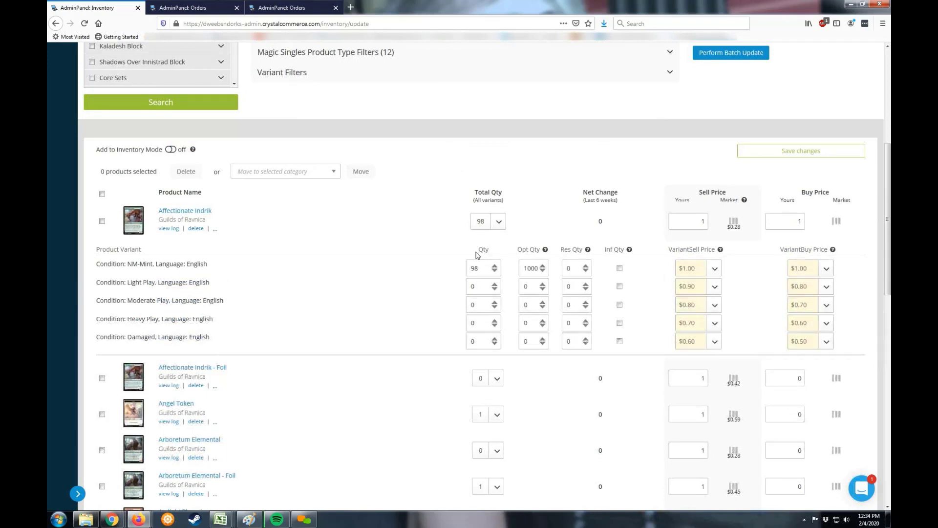
pyautogui.click(568, 268)
# Switch to the browser window with the classic admin, open its Inventory, and search for products in the M14 category
pyautogui.click(141, 520)
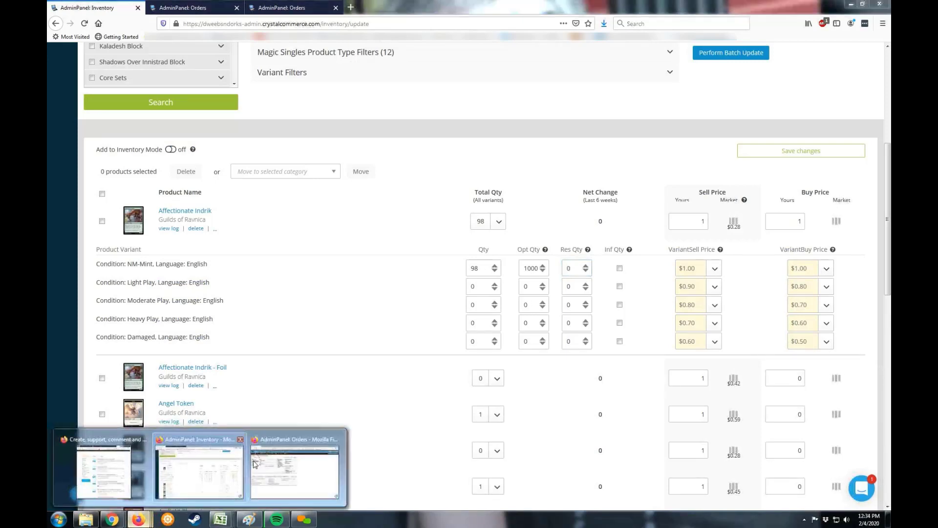
pyautogui.click(292, 481)
pyautogui.click(136, 63)
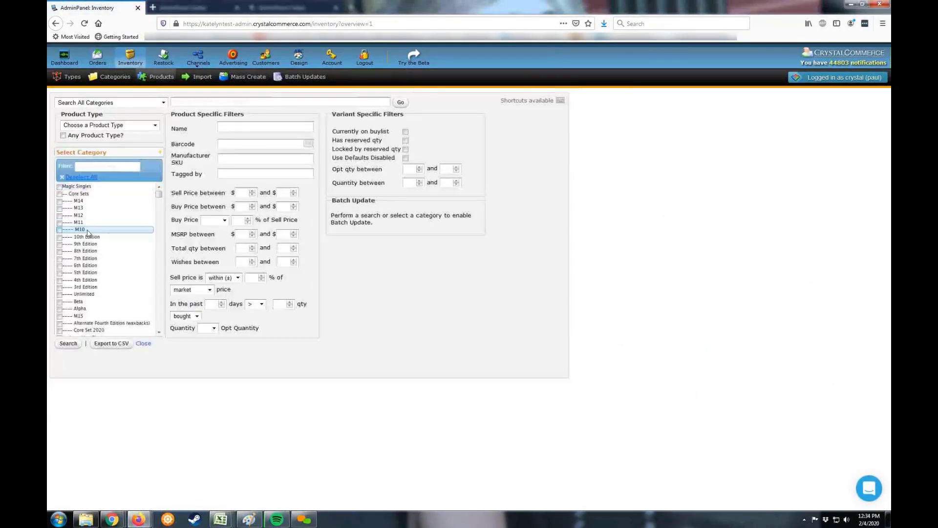
pyautogui.click(98, 201)
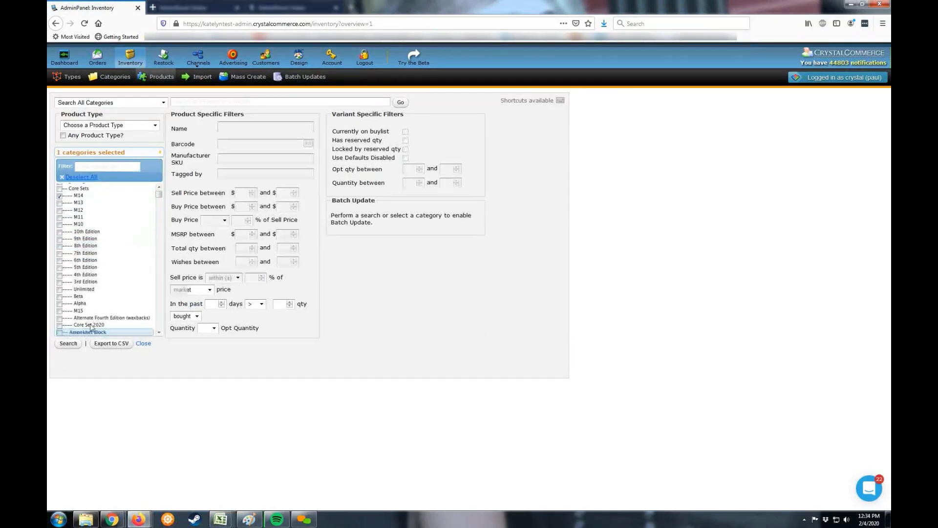
pyautogui.click(68, 343)
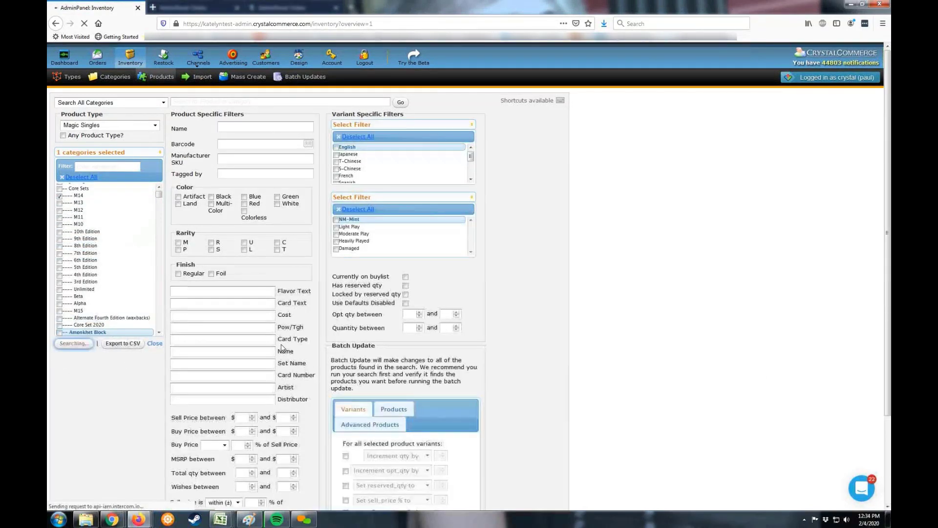
# Open Academy Raider for editing, deny the location access request, and view the NM-Mint English reserved quantity in its variant info
pyautogui.scroll(-5, 279, 347)
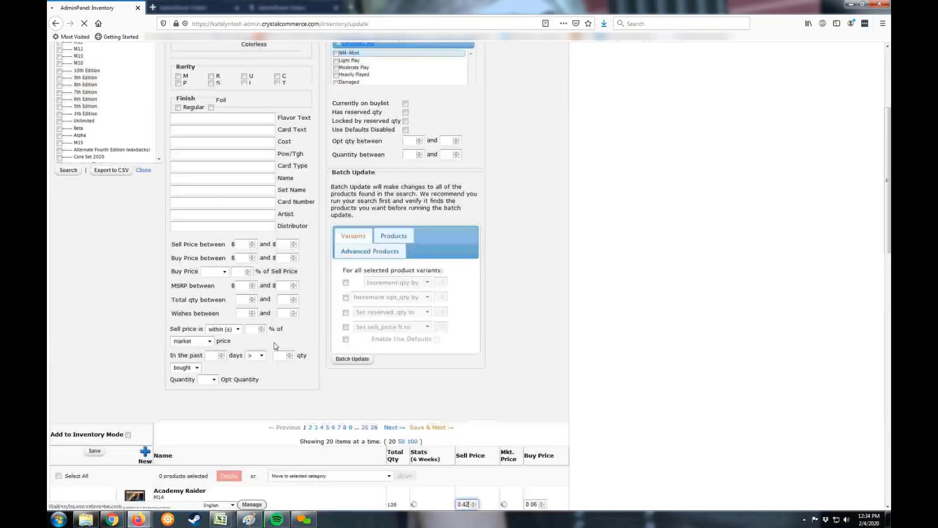
pyautogui.scroll(-6, 276, 346)
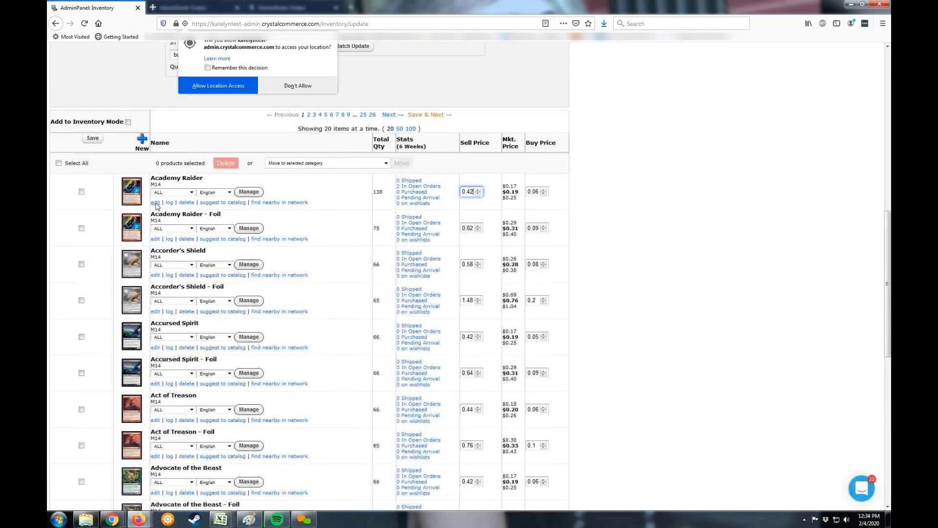
pyautogui.click(156, 202)
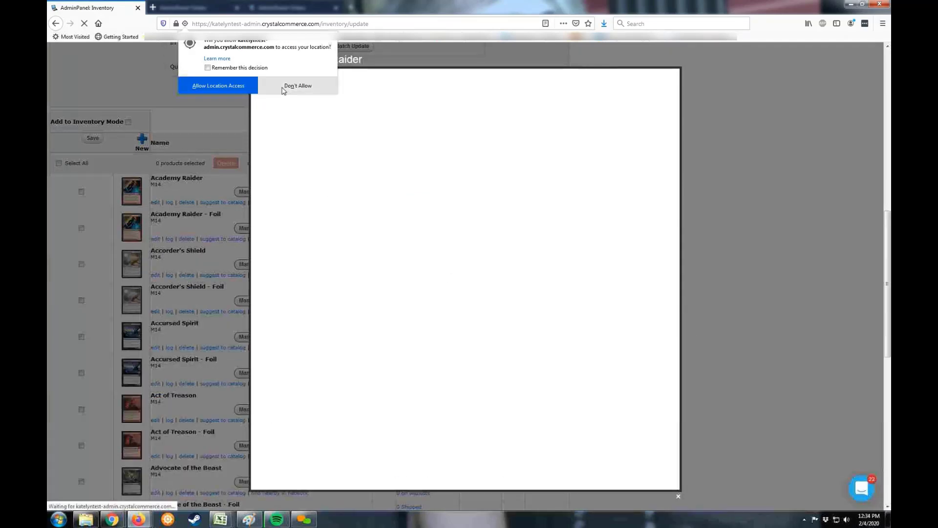
pyautogui.click(283, 86)
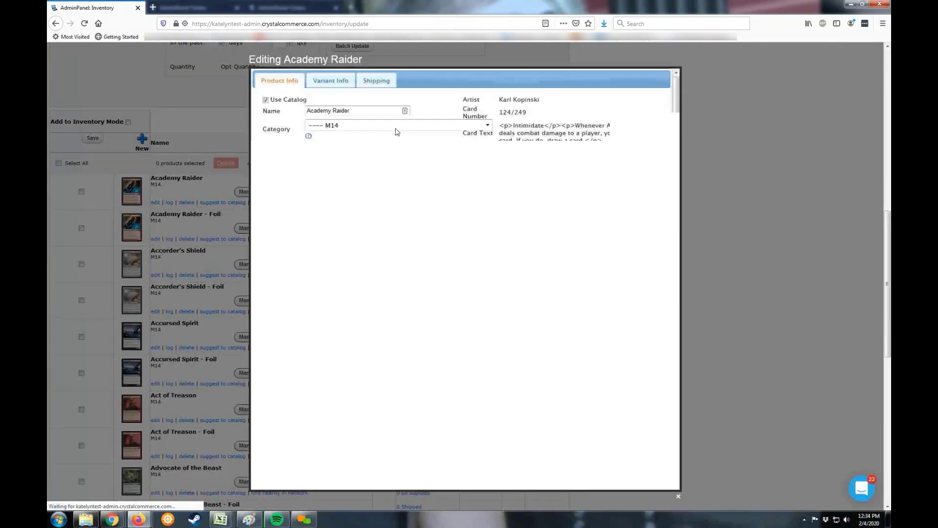
pyautogui.click(345, 83)
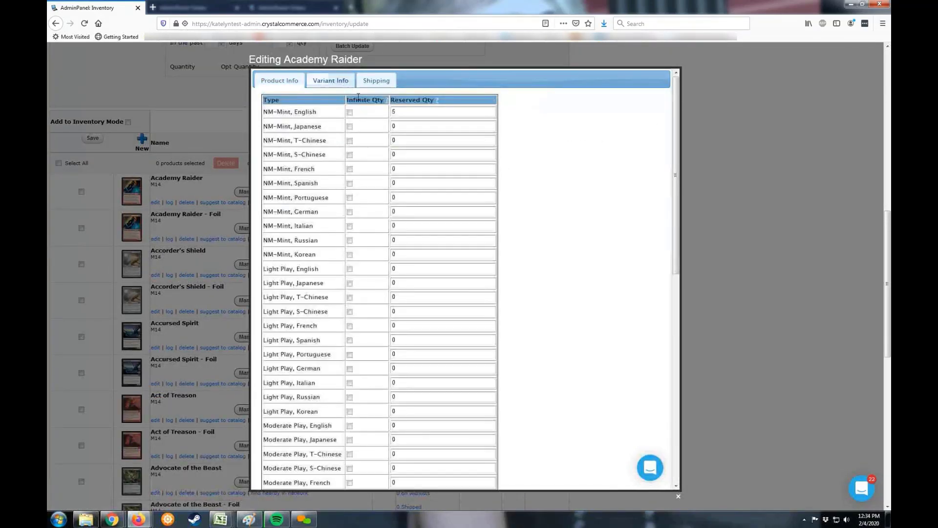
pyautogui.doubleClick(401, 116)
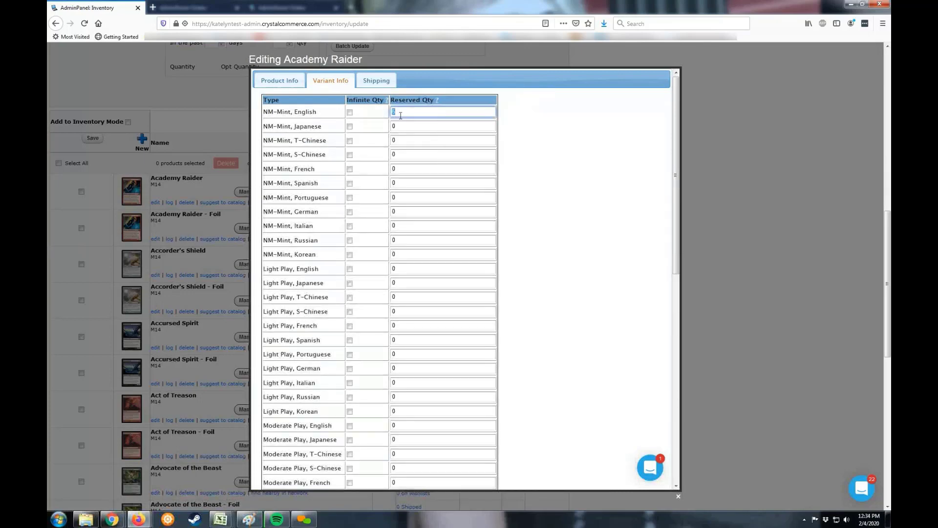
# Switch back to the beta Inventory window and read the optimum and reserved quantity help above Affectionate Indrik's variants
pyautogui.click(139, 519)
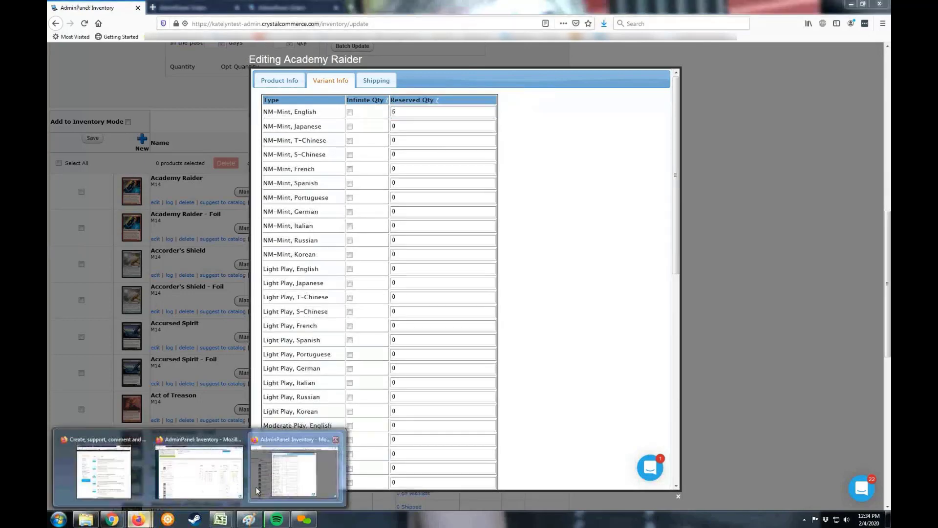
pyautogui.click(217, 483)
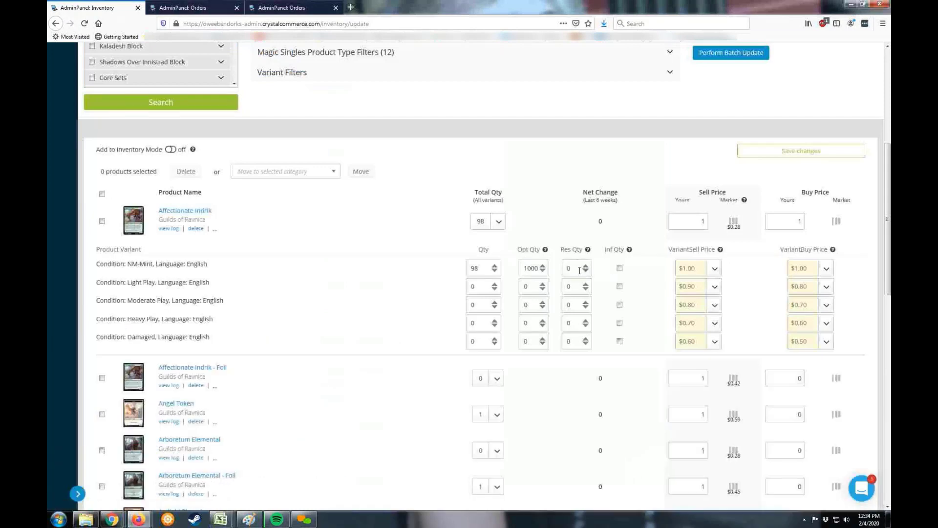
pyautogui.doubleClick(579, 270)
pyautogui.click(569, 272)
pyautogui.moveTo(545, 251)
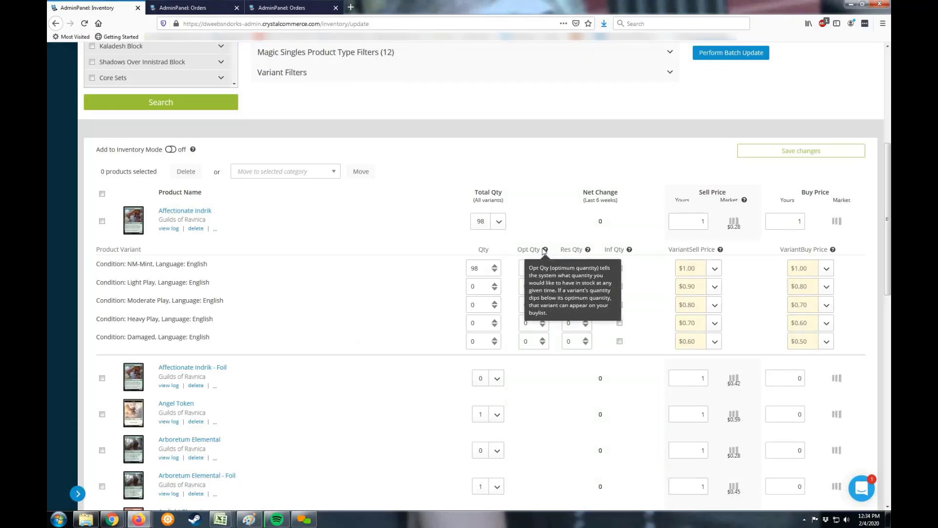
pyautogui.moveTo(586, 251)
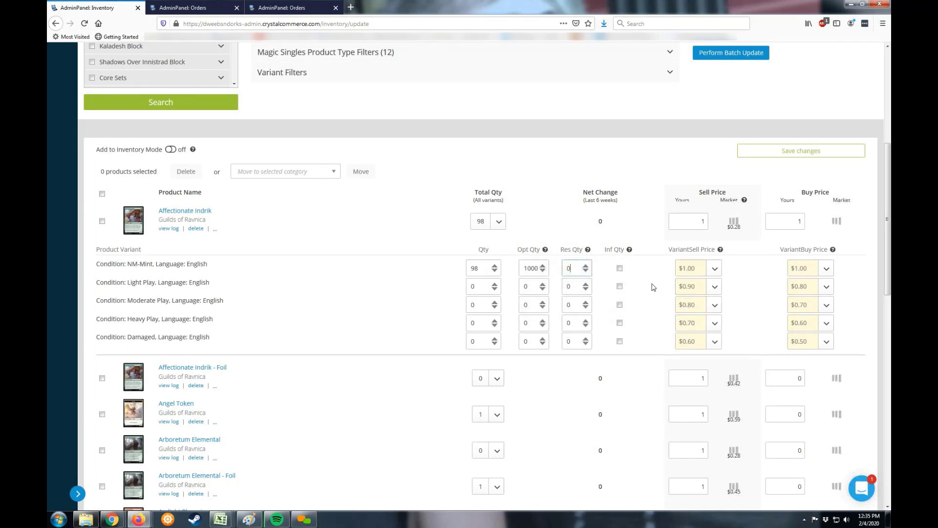
# View the NM-Mint English variant's sell and buy price algorithms, toggling the sell price's use defaults option on and back off
pyautogui.click(632, 271)
pyautogui.moveTo(694, 273); pyautogui.dragTo(690, 288)
pyautogui.click(687, 344)
pyautogui.click(714, 269)
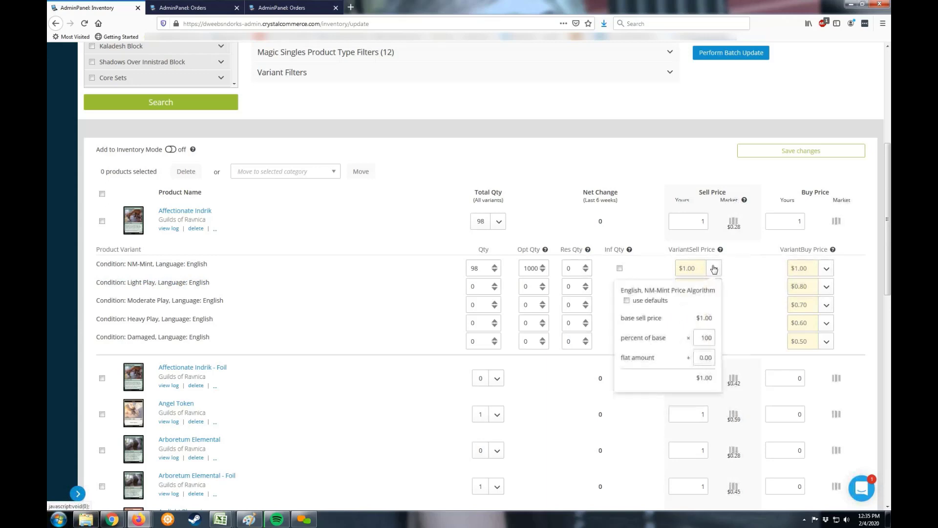
pyautogui.click(627, 301)
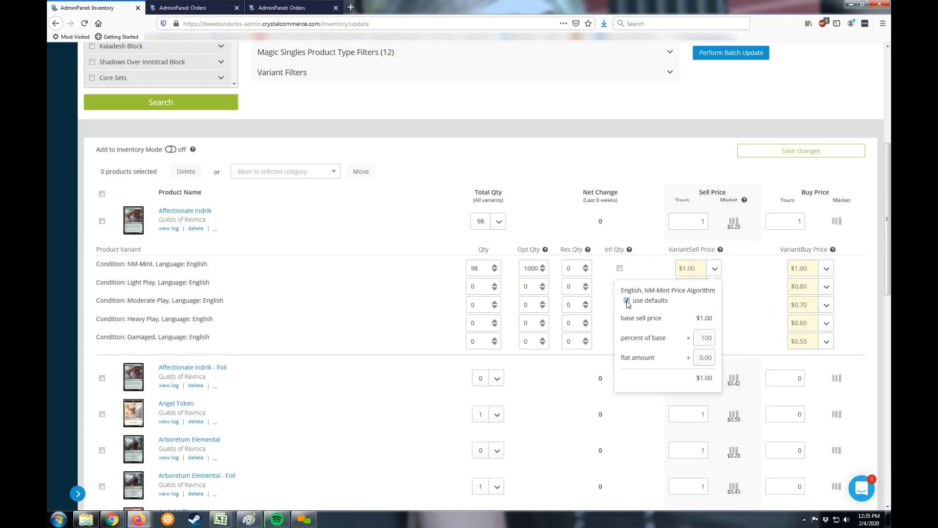
pyautogui.click(627, 301)
pyautogui.moveTo(699, 339); pyautogui.dragTo(724, 359)
pyautogui.click(721, 269)
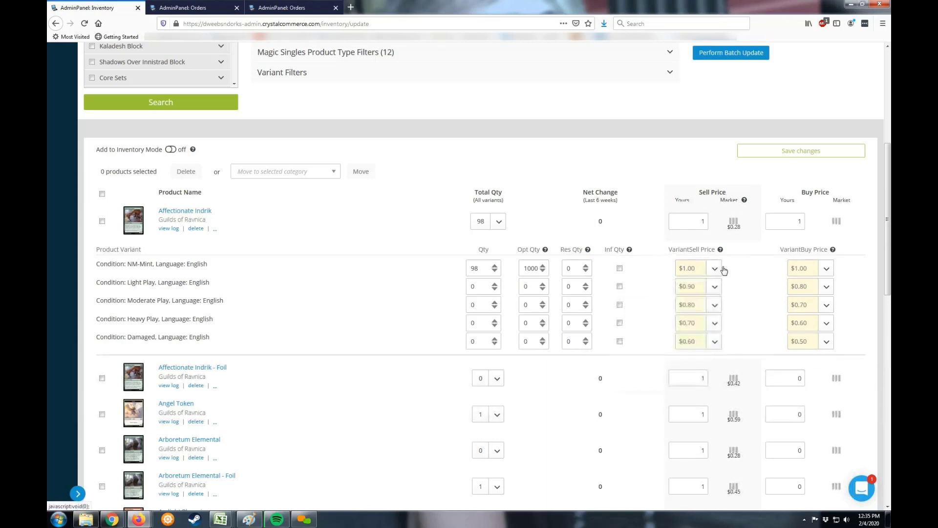
pyautogui.click(826, 271)
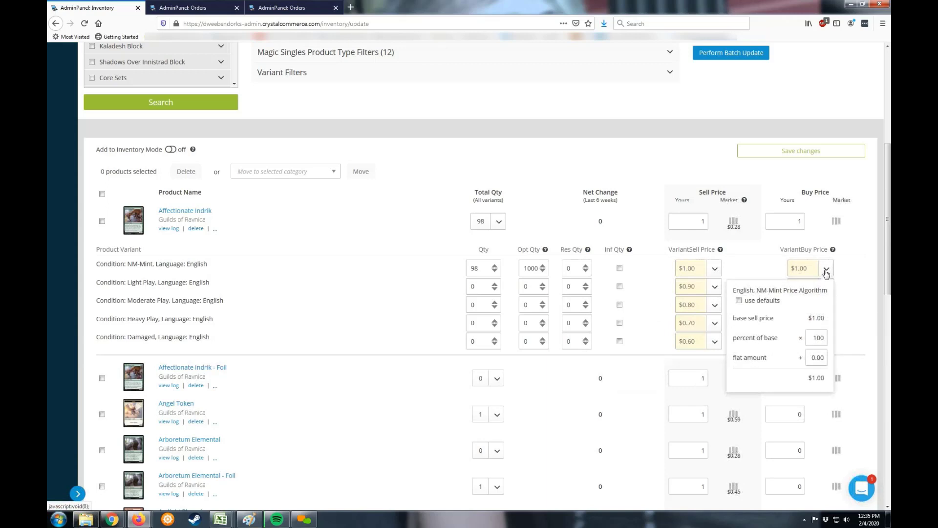
pyautogui.click(752, 271)
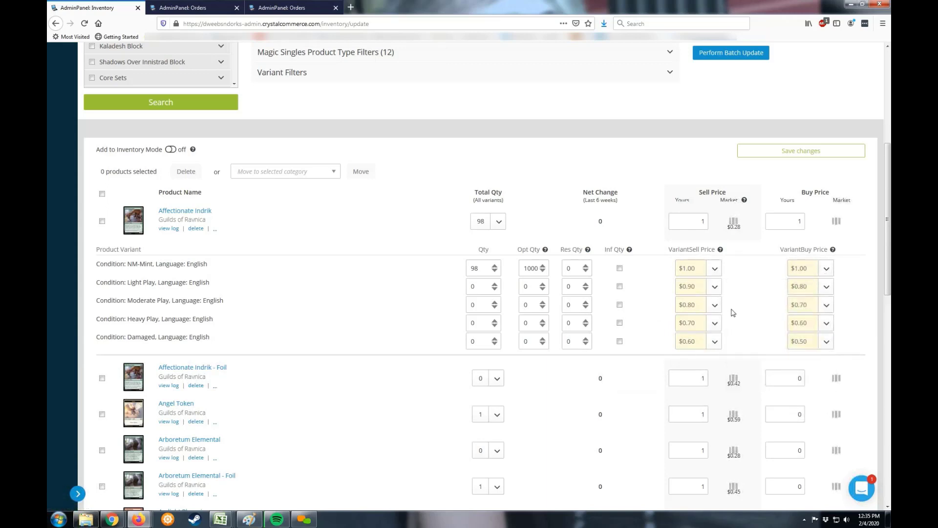
# Compare the store's sell prices with the market prices for the listed Guilds of Ravnica products
pyautogui.scroll(2, 735, 293)
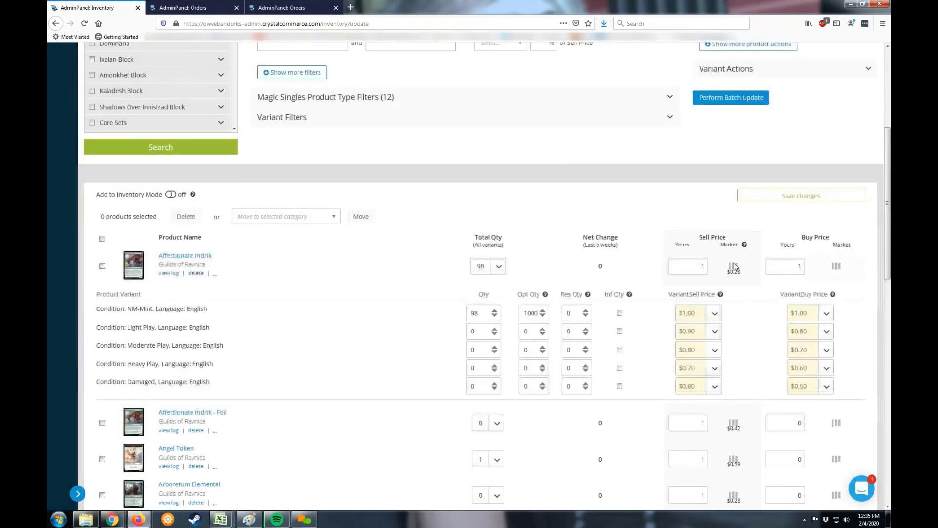
pyautogui.scroll(-3, 733, 266)
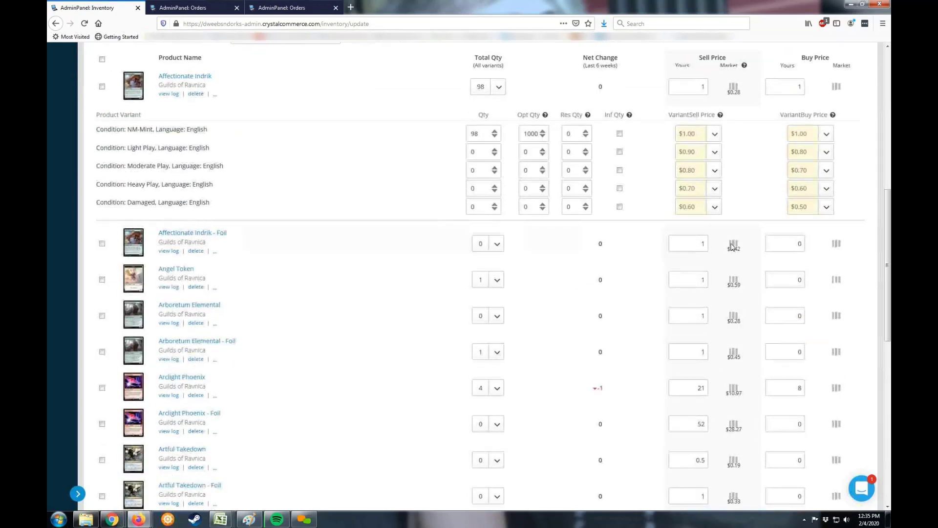
pyautogui.moveTo(731, 247)
# View the six-week net change breakdown for Affectionate Indrik
pyautogui.scroll(2, 636, 253)
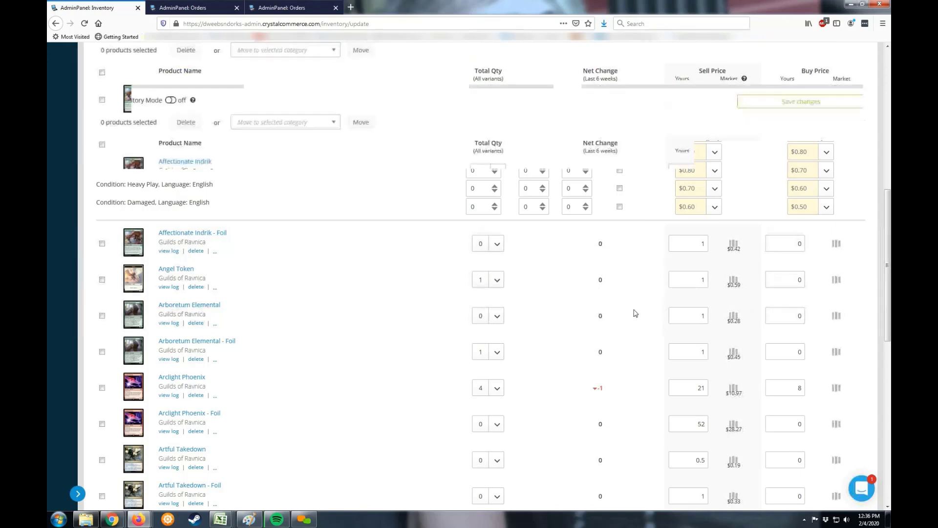
pyautogui.scroll(2, 616, 293)
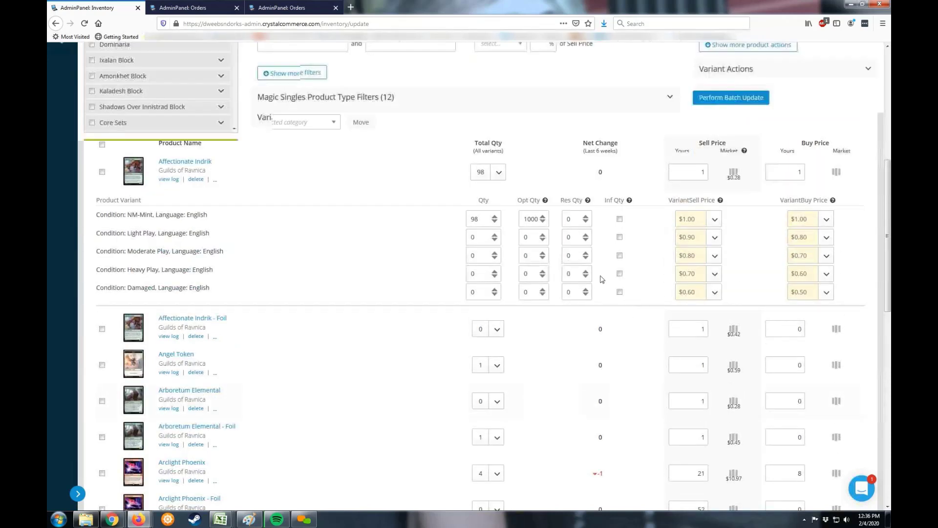
pyautogui.moveTo(601, 264)
pyautogui.scroll(-1, 600, 264)
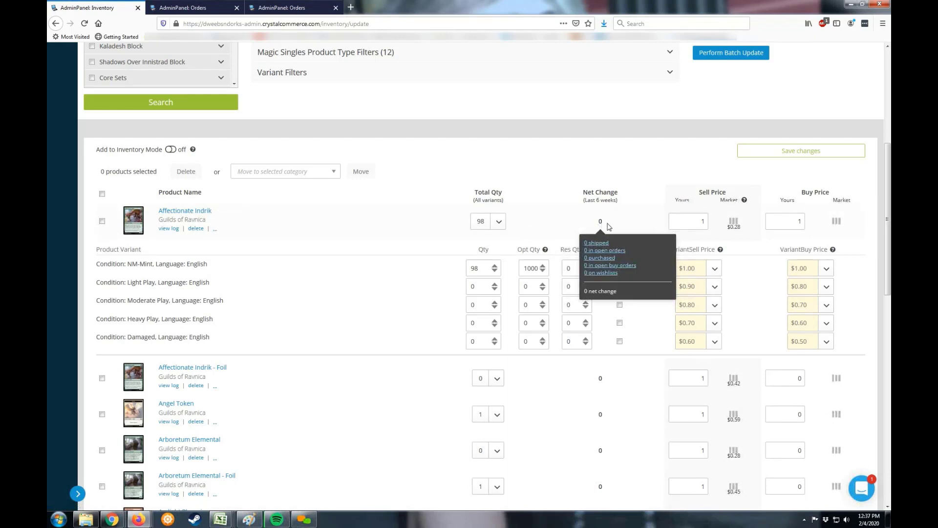
pyautogui.moveTo(602, 226)
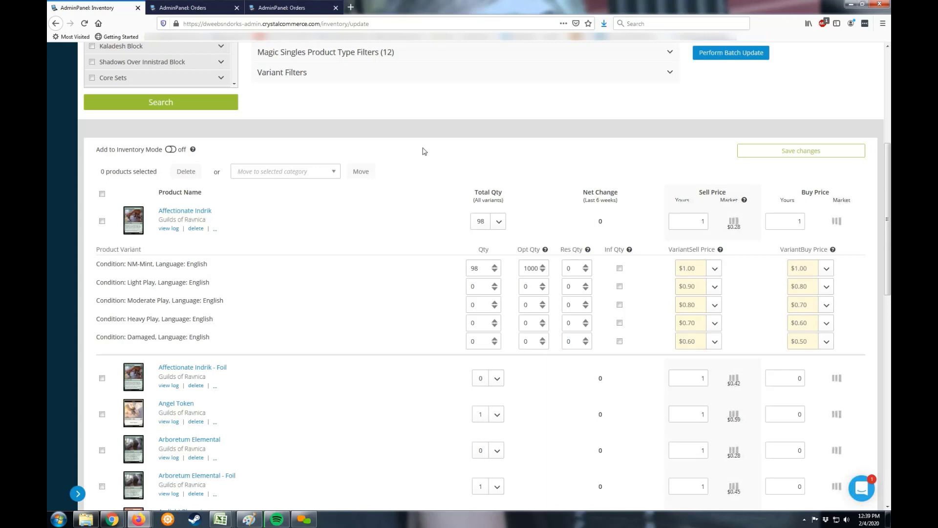
pyautogui.moveTo(600, 224)
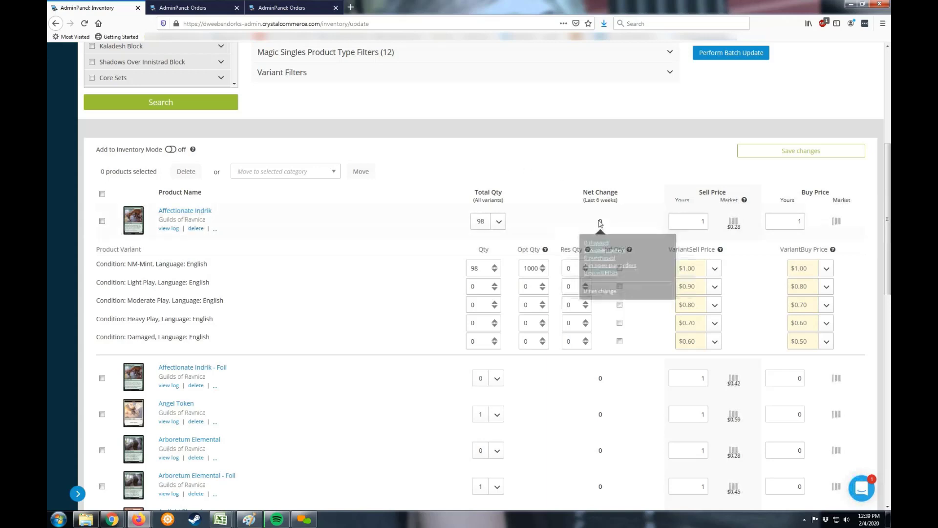
# Show the additional product actions for batch updates and expand the variant actions
pyautogui.scroll(2, 596, 222)
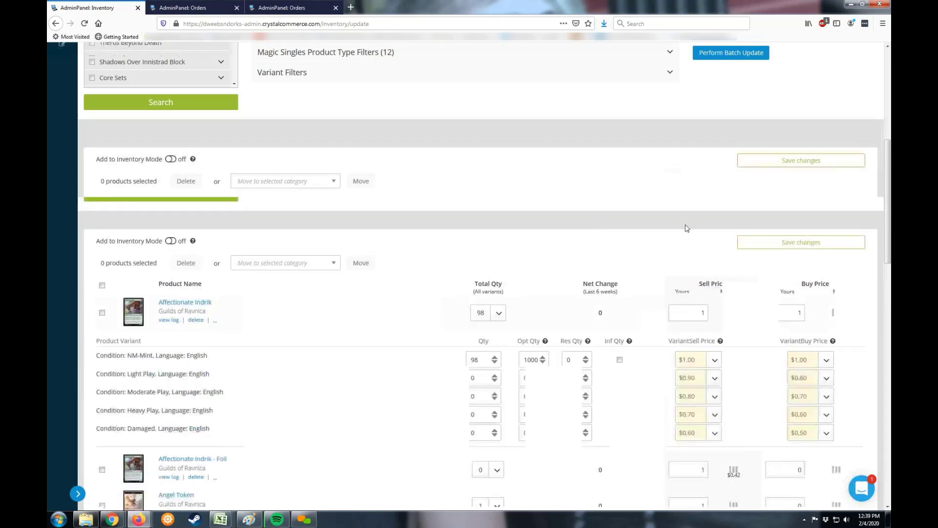
pyautogui.scroll(5, 686, 228)
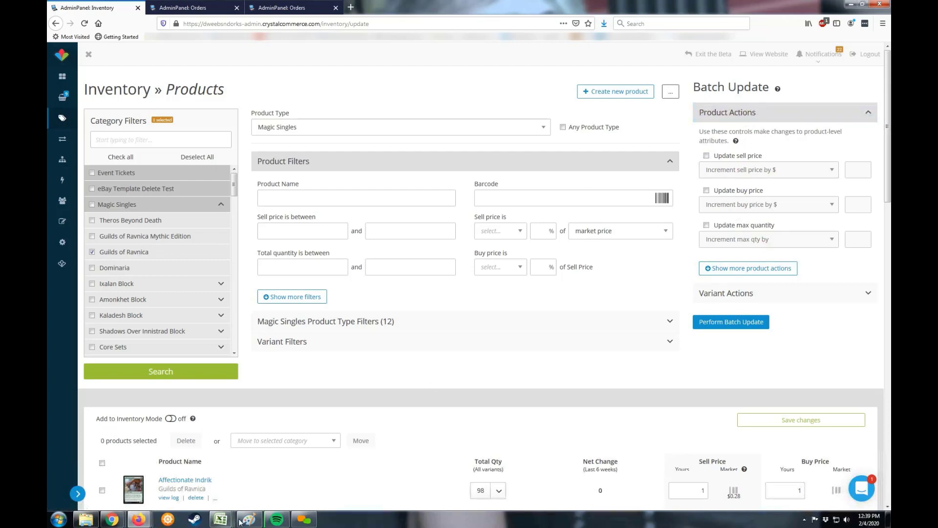
pyautogui.click(739, 269)
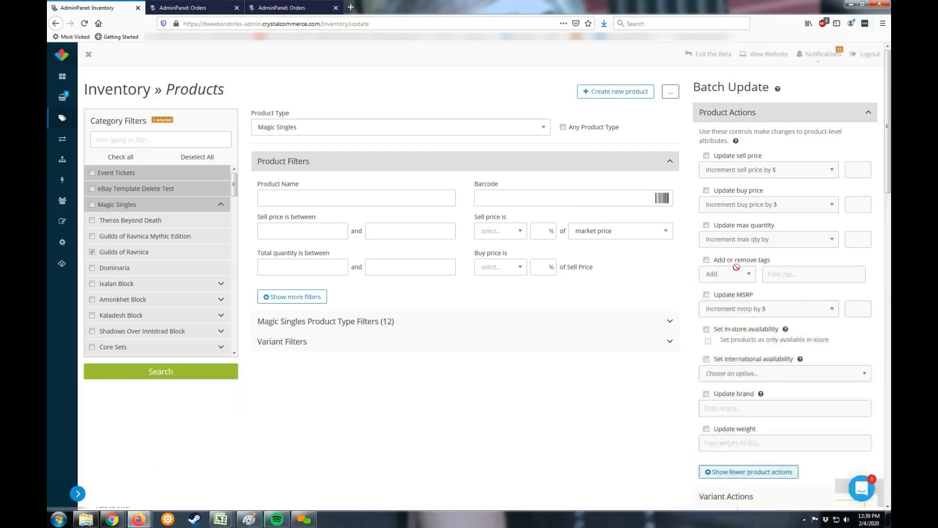
pyautogui.scroll(-2, 738, 381)
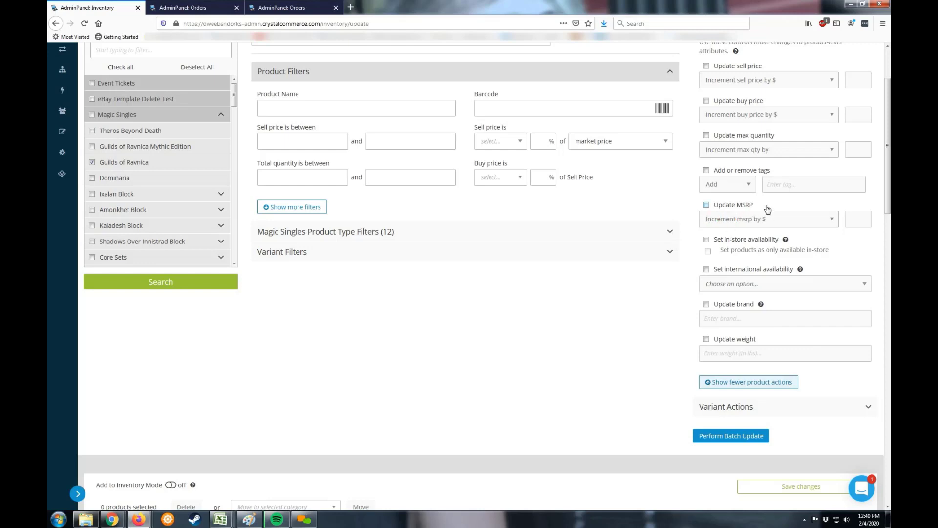
pyautogui.click(754, 406)
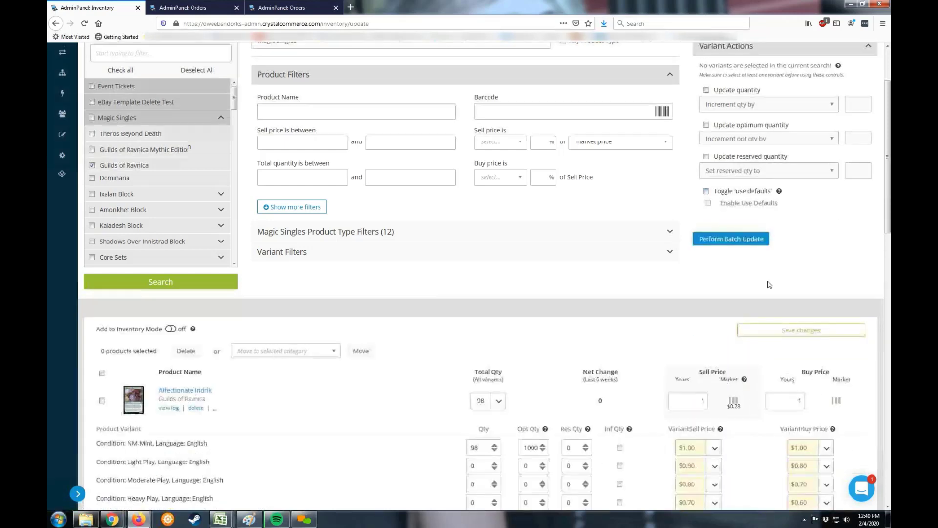
# Open a new product form in the Guilds of Ravnica category and review its general fields
pyautogui.scroll(3, 750, 132)
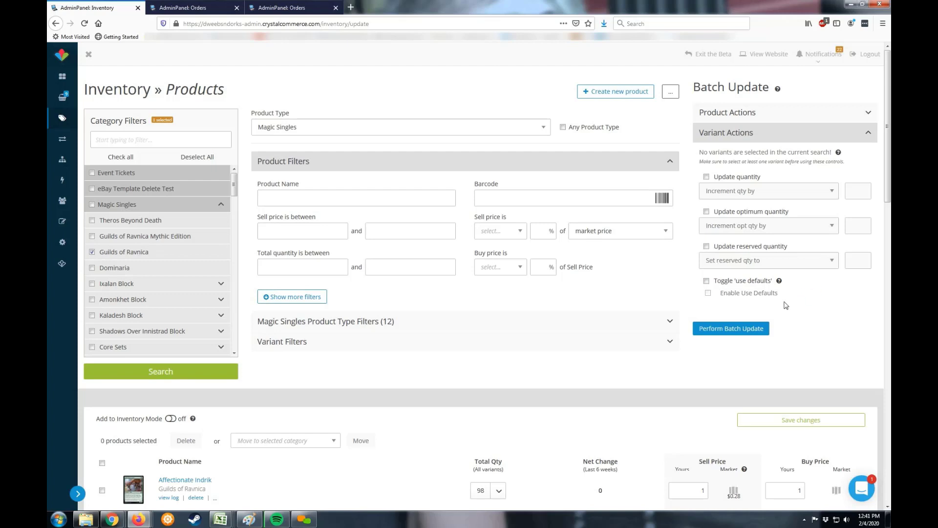
pyautogui.click(610, 95)
pyautogui.click(636, 91)
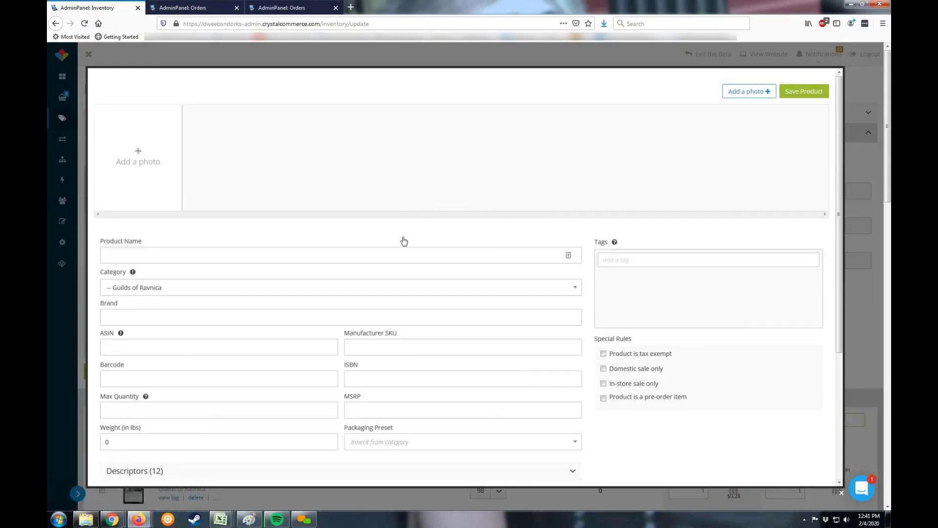
pyautogui.scroll(-2, 404, 241)
pyautogui.scroll(-2, 402, 236)
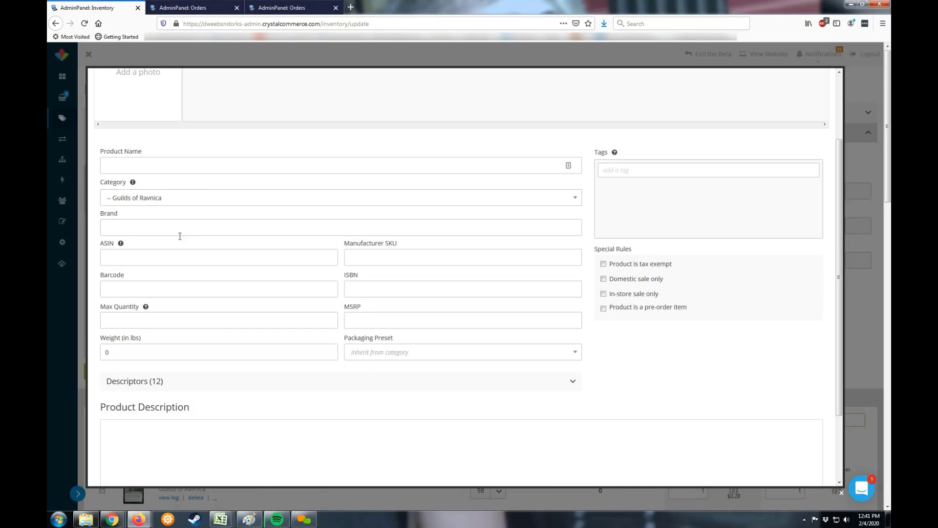
# Expand the new product's descriptors, view the available Finish options, and collapse the descriptors again
pyautogui.click(202, 382)
pyautogui.scroll(-5, 202, 383)
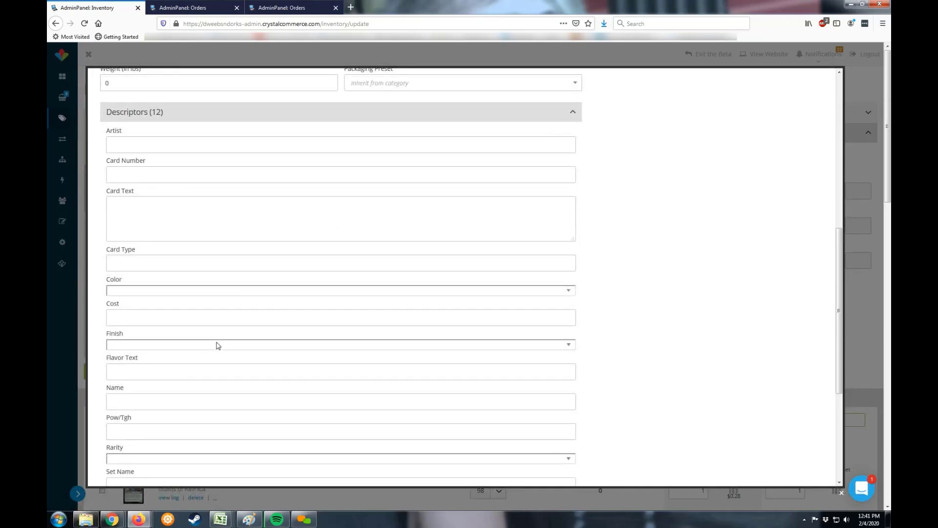
pyautogui.click(198, 344)
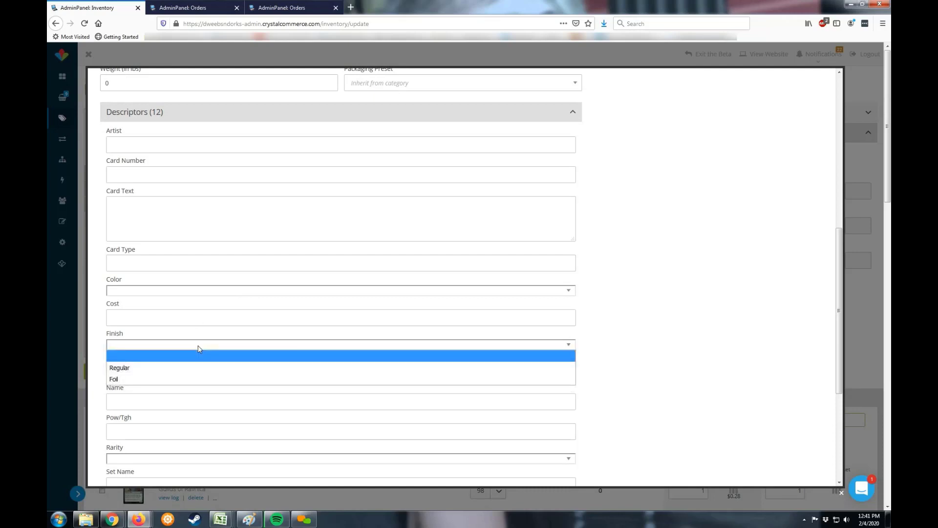
pyautogui.click(197, 346)
pyautogui.scroll(2, 195, 294)
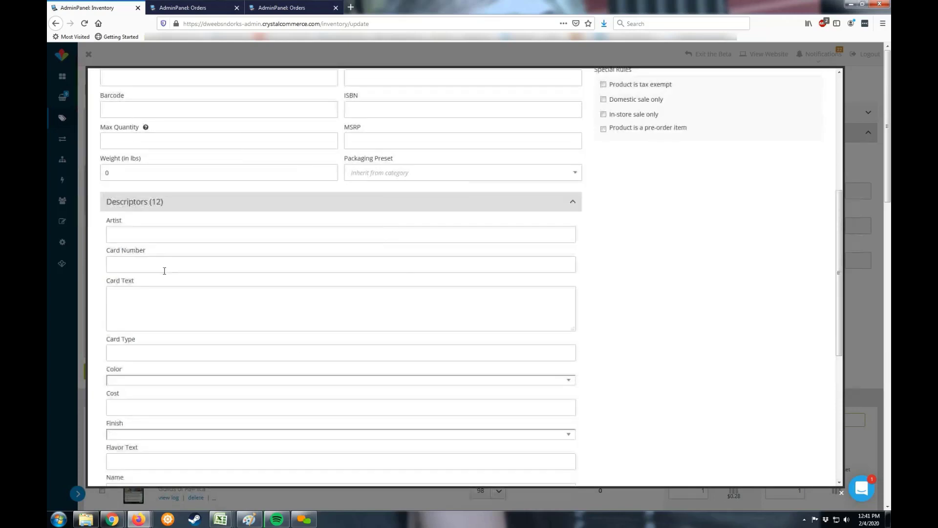
pyautogui.scroll(4, 190, 344)
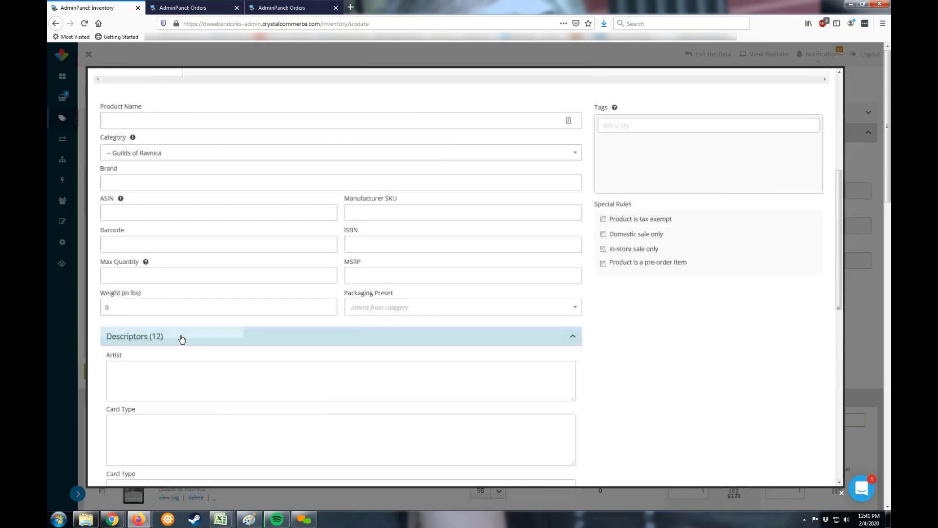
pyautogui.click(181, 337)
# Review the new product form from the product name to the description and close it without saving
pyautogui.scroll(2, 304, 406)
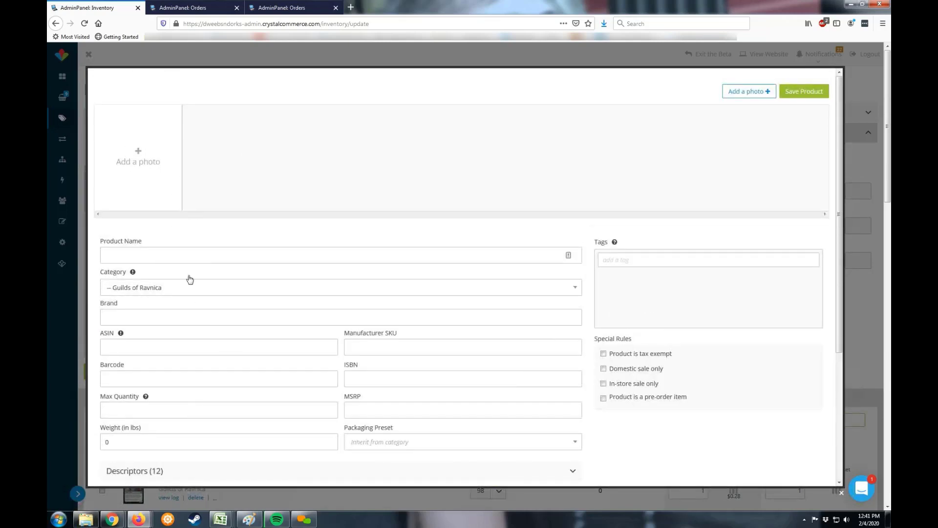
pyautogui.click(186, 258)
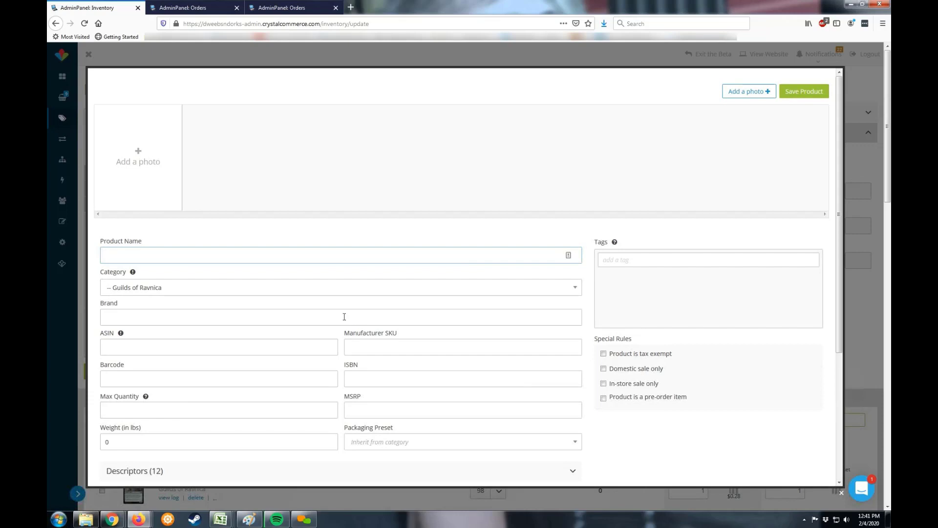
pyautogui.scroll(-4, 344, 317)
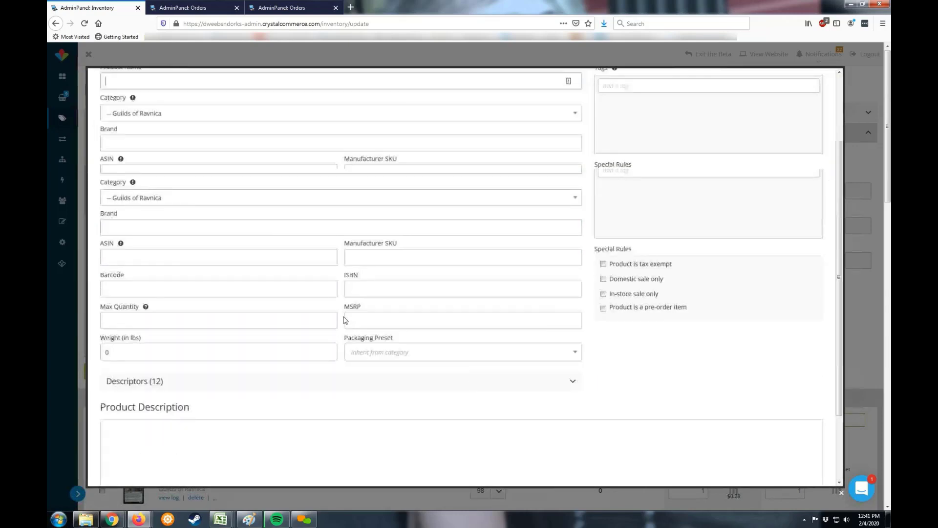
pyautogui.click(865, 315)
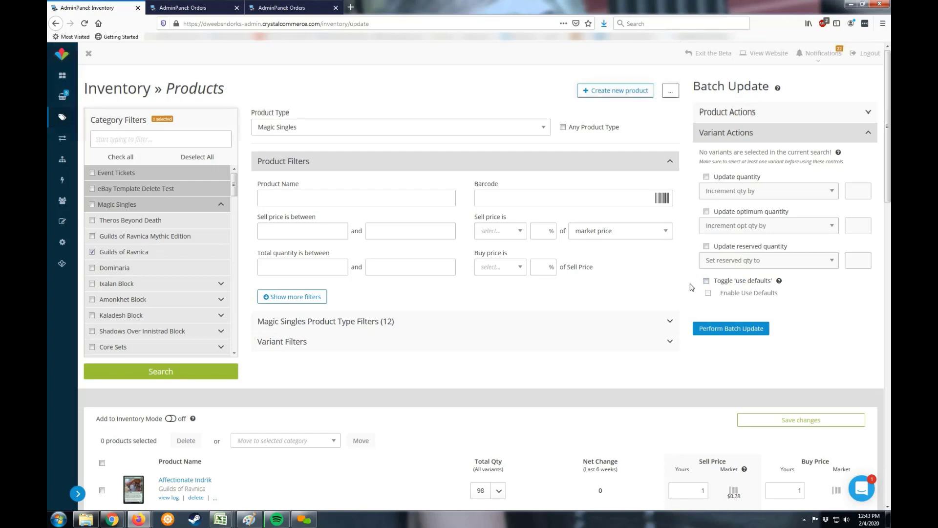
# Revisit the sell price algorithm of Affectionate Indrik's NM-Mint English variant and close it
pyautogui.scroll(-5, 714, 268)
pyautogui.click(716, 269)
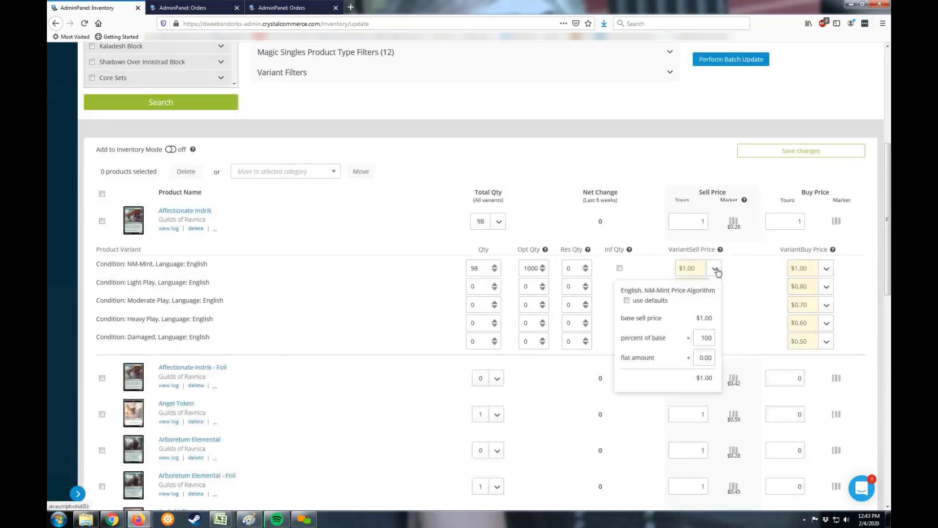
pyautogui.click(716, 270)
pyautogui.click(716, 269)
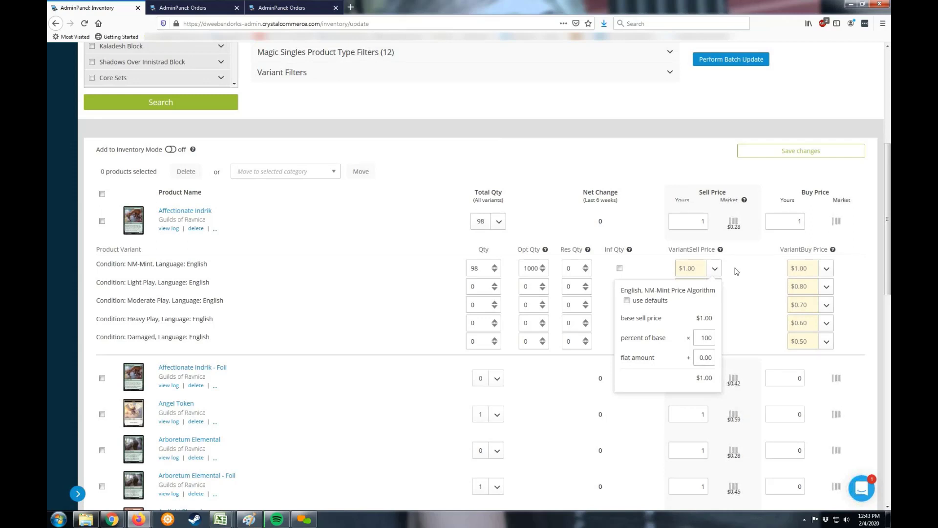
pyautogui.click(716, 270)
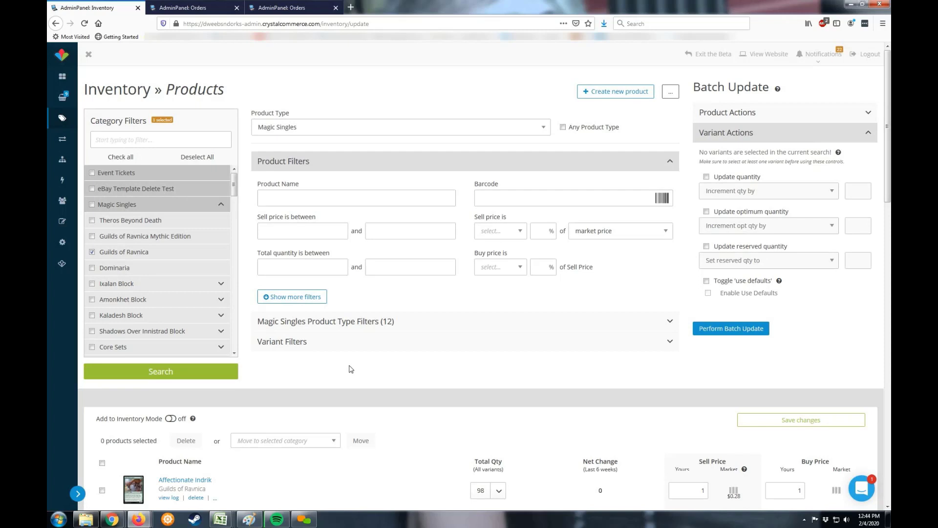
# Save the changes in the product list and return to Affectionate Indrik's variants
pyautogui.click(815, 420)
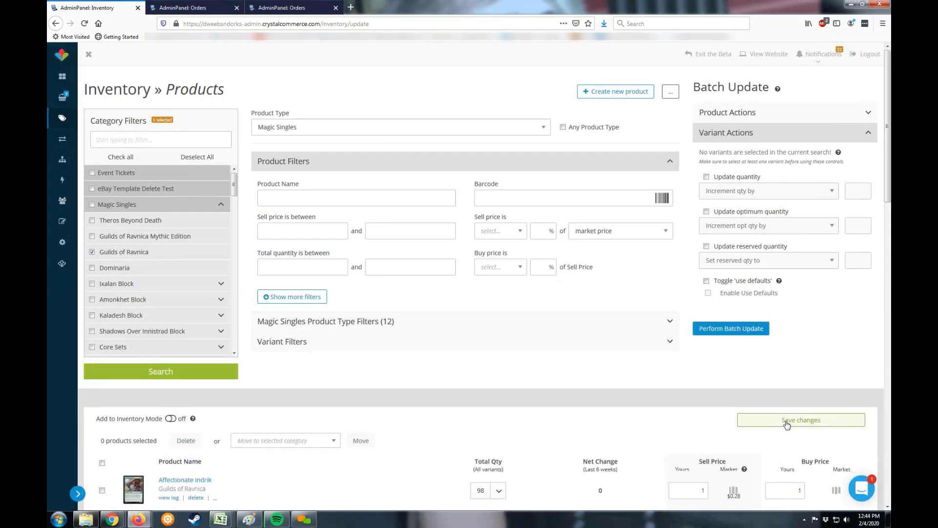
pyautogui.scroll(-3, 774, 419)
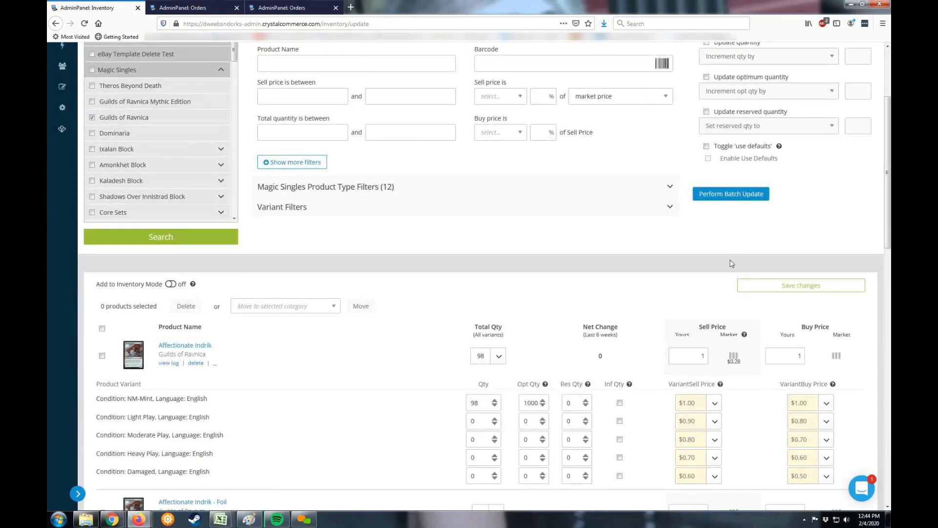
# Clear the Guilds of Ravnica category filter in the product search
pyautogui.scroll(3, 705, 284)
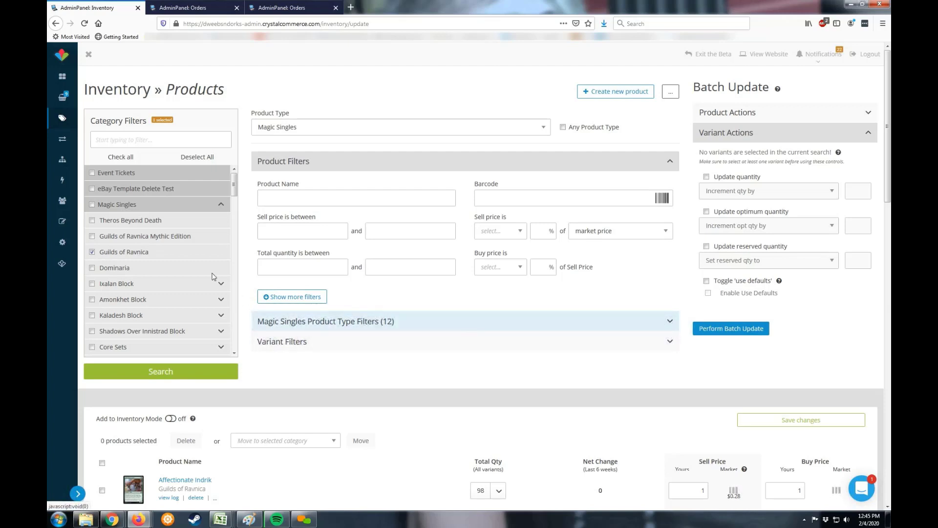
pyautogui.click(103, 254)
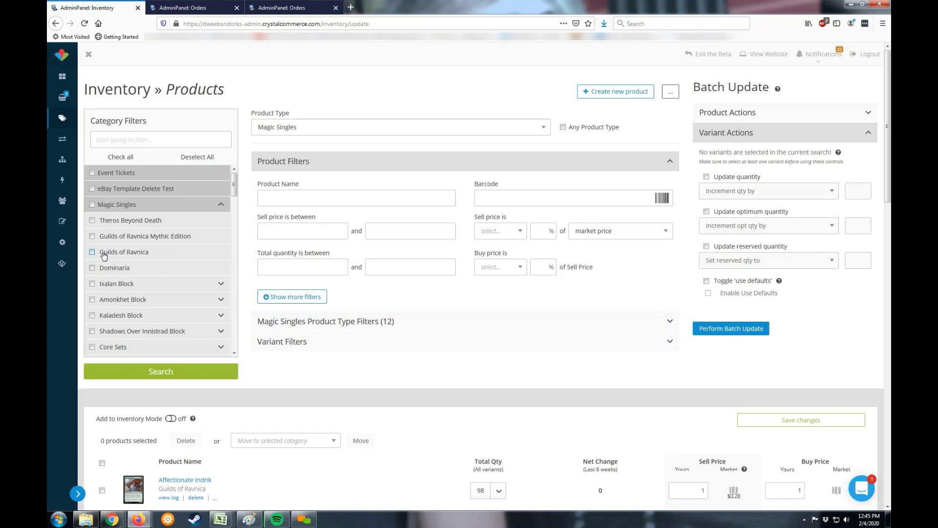
pyautogui.moveTo(235, 188); pyautogui.dragTo(239, 169)
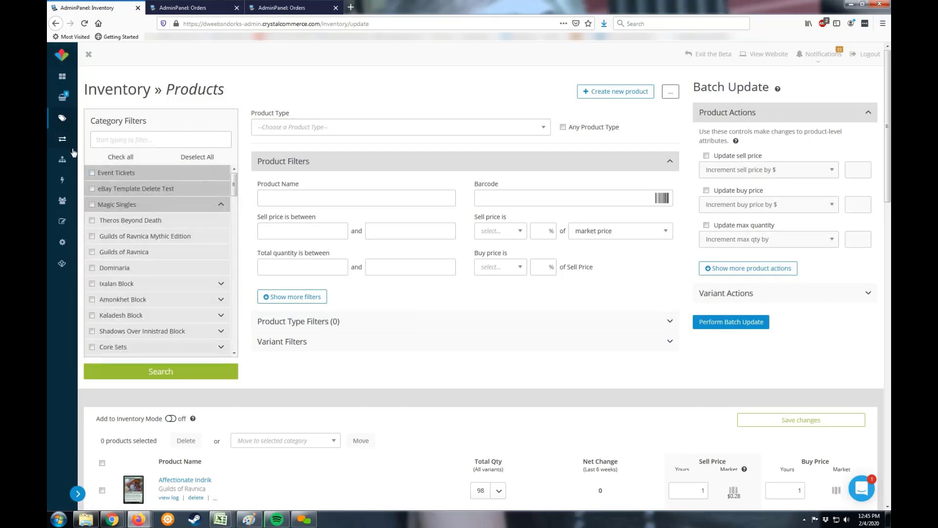
# Open the Restock buy orders that are awaiting products
pyautogui.moveTo(64, 142)
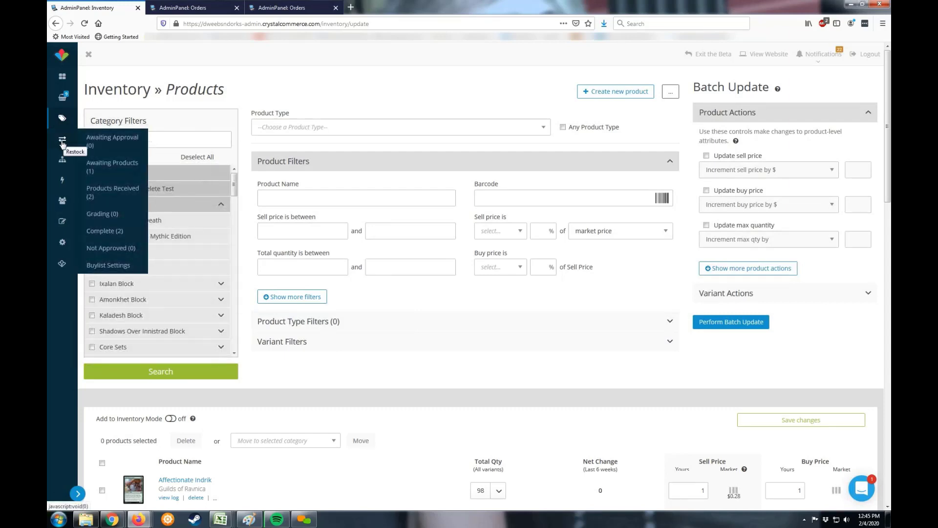
pyautogui.click(111, 166)
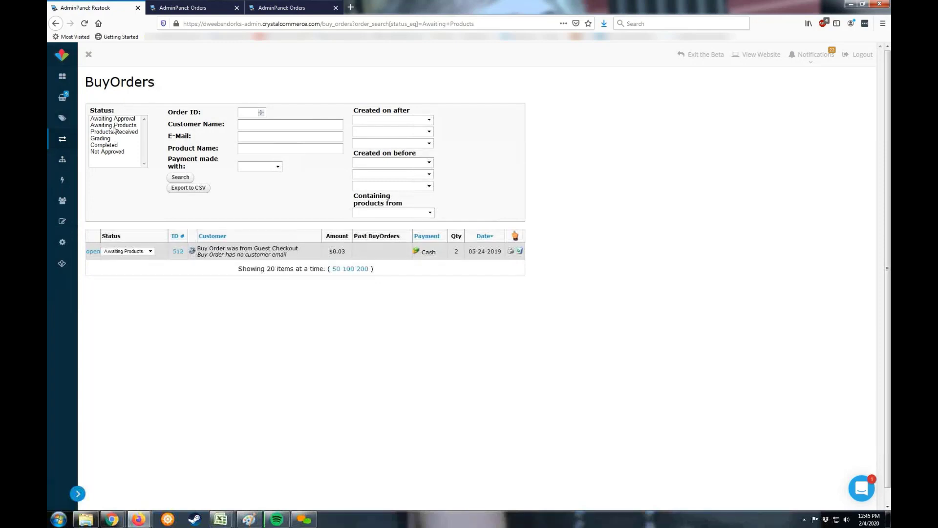
# Expand the navigation sidebar and look through the Channels and Explore CC sections
pyautogui.moveTo(72, 164)
pyautogui.click(78, 494)
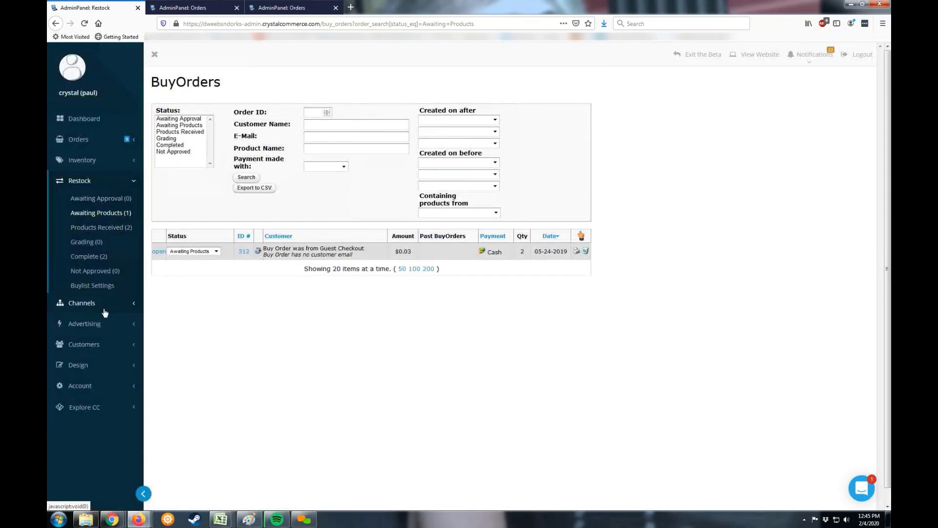
pyautogui.click(103, 307)
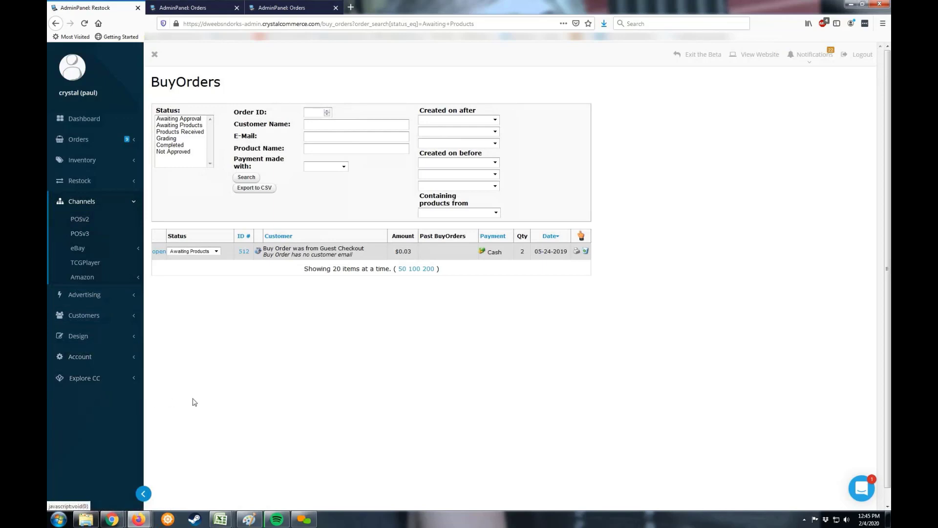
pyautogui.click(105, 382)
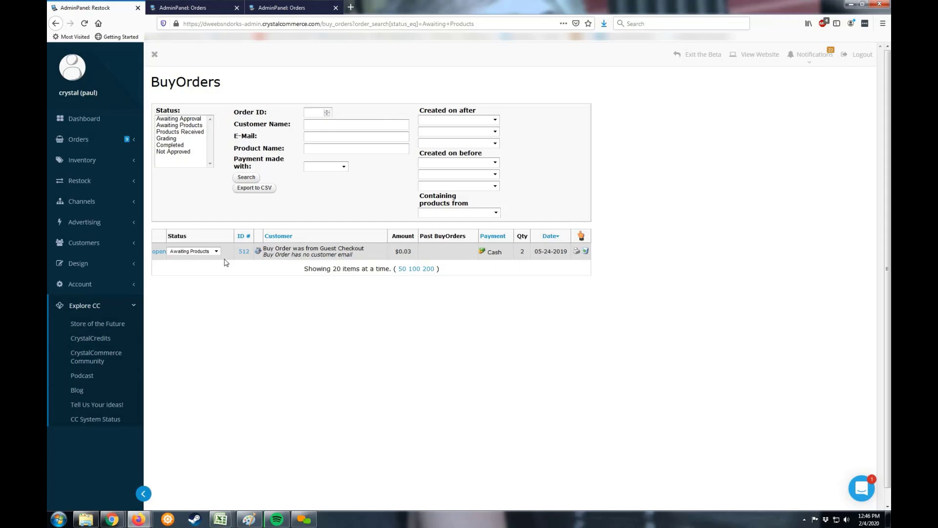
# Glance at the open order pages, return to the buy orders page and open the Inventory product list
pyautogui.click(196, 8)
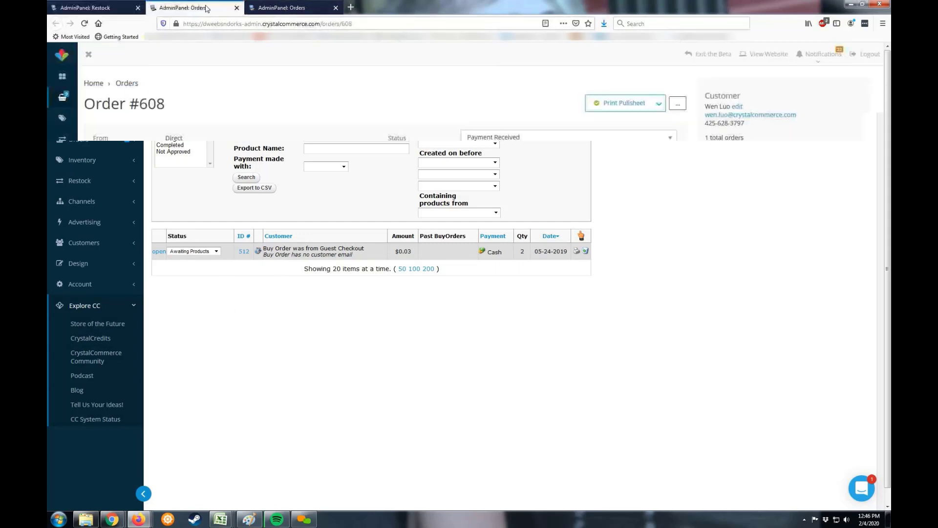
pyautogui.click(107, 6)
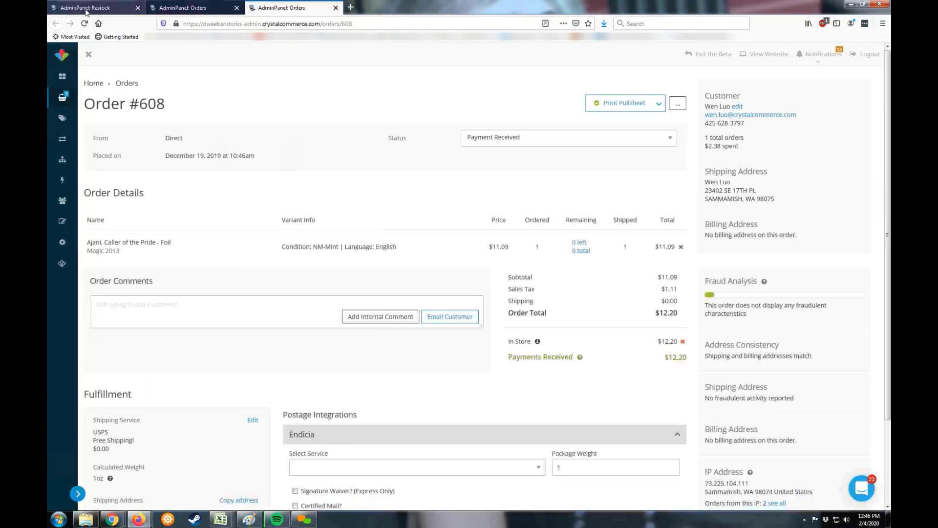
pyautogui.click(81, 160)
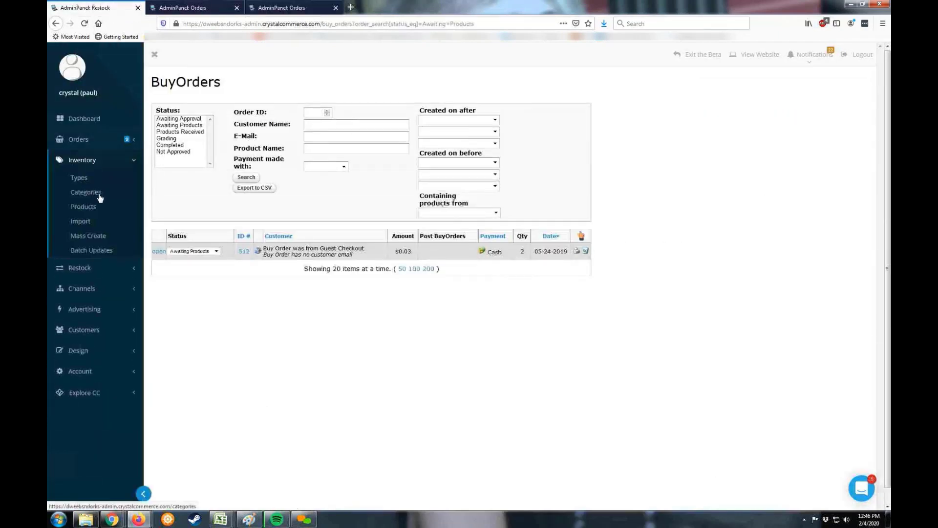
pyautogui.click(83, 206)
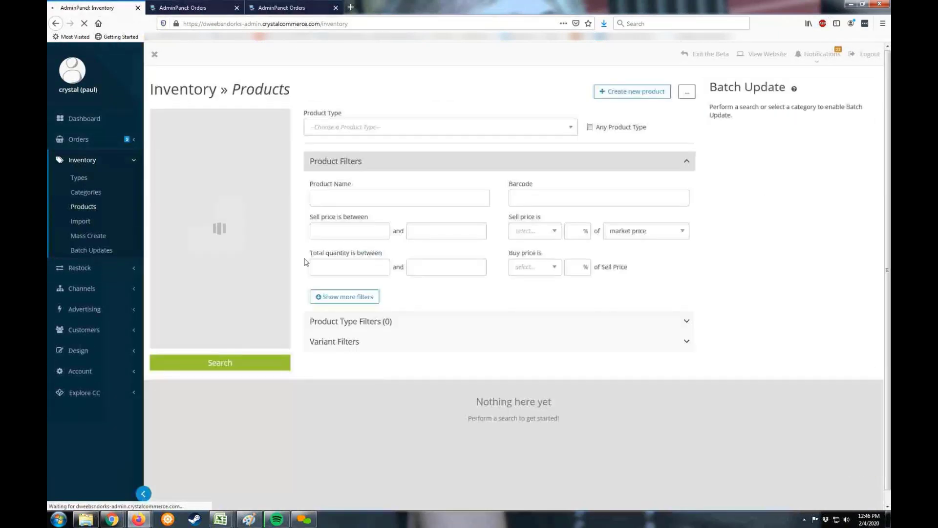
# Search the Guilds of Ravnica category for products, limiting the variants to NM-Mint condition and English language
pyautogui.click(233, 204)
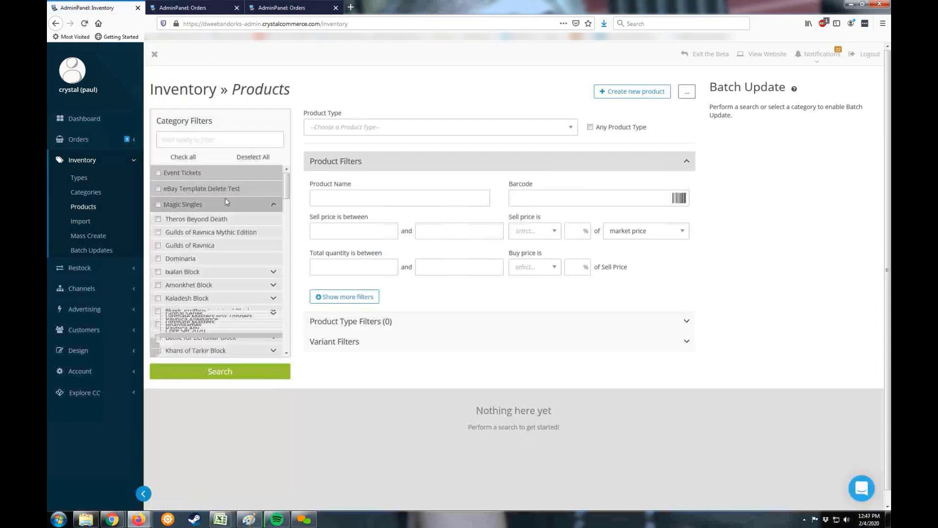
pyautogui.click(209, 253)
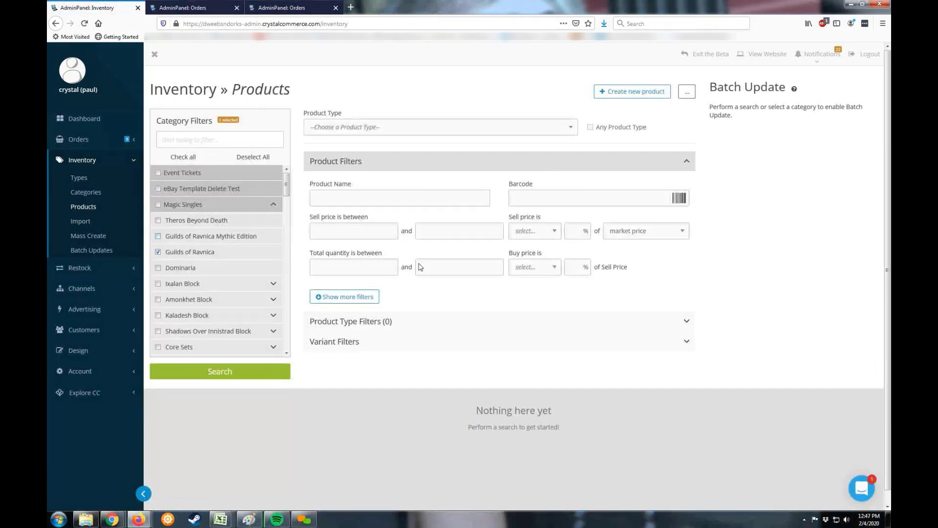
pyautogui.click(403, 345)
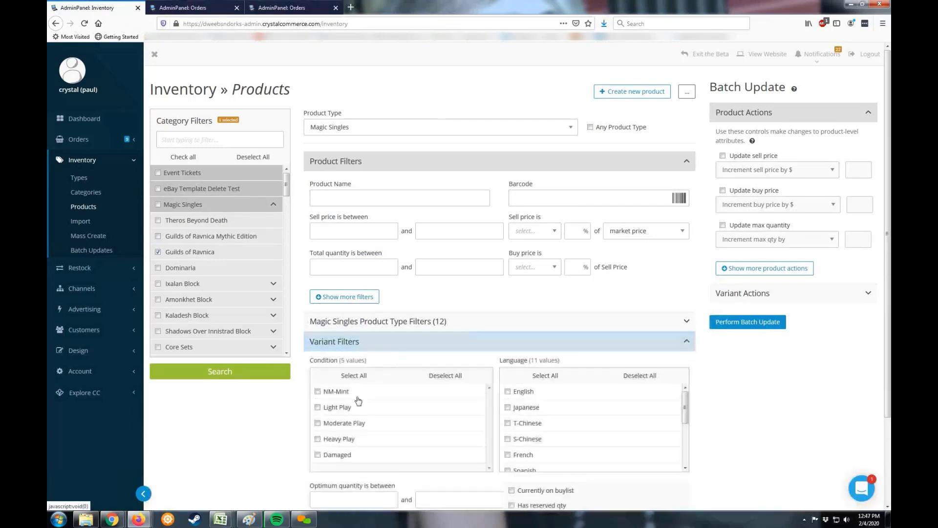
pyautogui.click(360, 391)
pyautogui.click(535, 392)
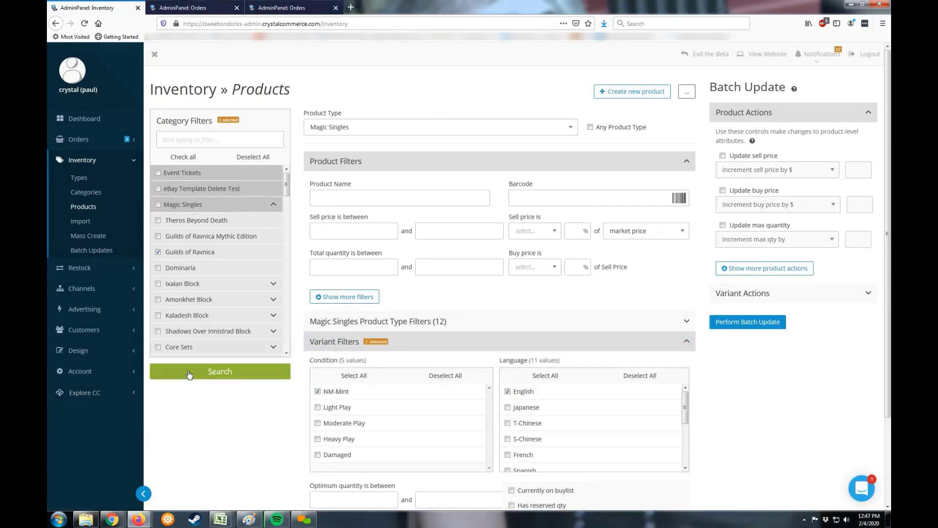
pyautogui.click(269, 376)
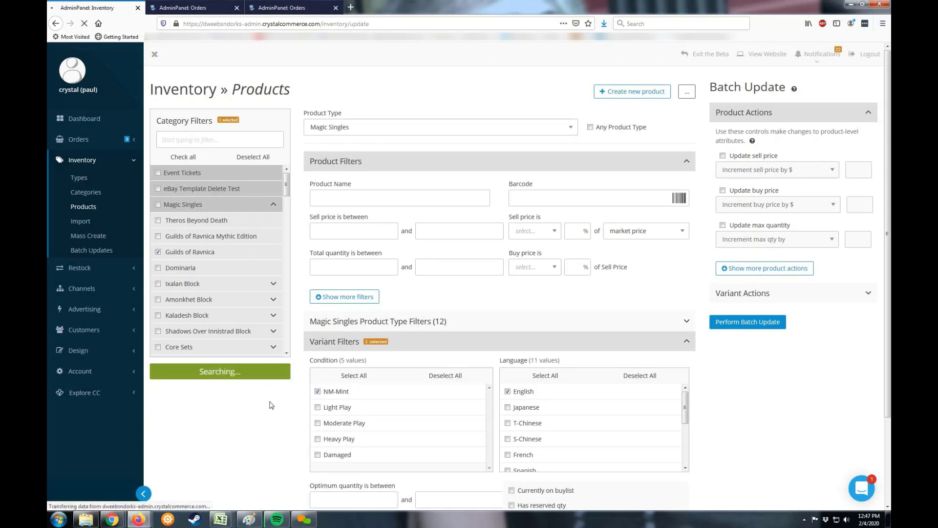
# Set the sell prices of Affectionate Indrik to .50, its foil version to .75 and Angel Token to 1.00
pyautogui.scroll(-2, 675, 378)
pyautogui.scroll(-2, 675, 377)
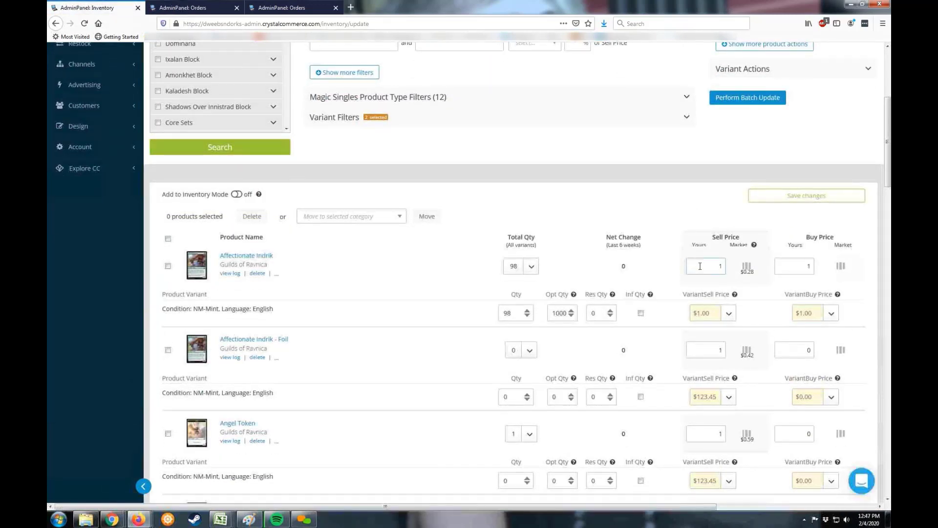
pyautogui.doubleClick(700, 265)
pyautogui.press('Return')
pyautogui.write('.75')
pyautogui.press('Return')
# Set the NM-Mint English quantities to 100 for Affectionate Indrik, 1 for its foil, 2 for Angel Token and 5 for Arboretum Elemental
pyautogui.moveTo(511, 313); pyautogui.dragTo(496, 314)
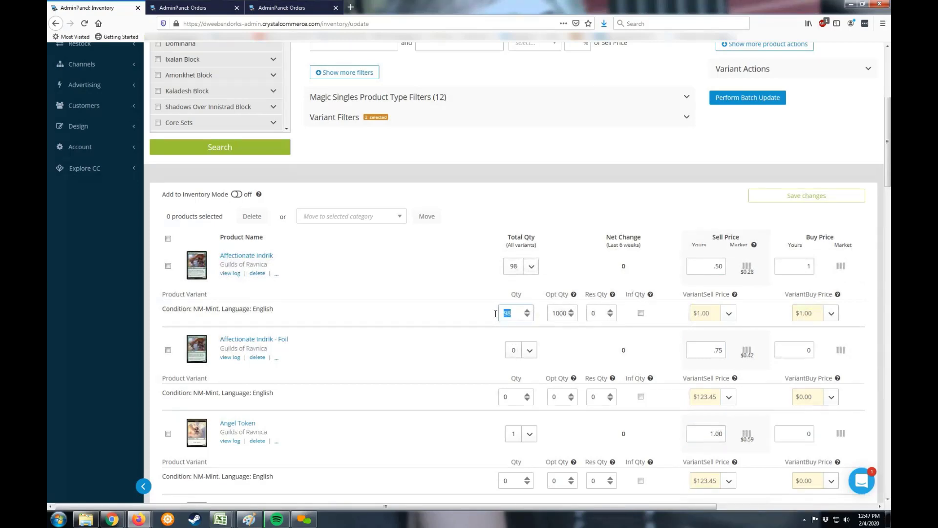
pyautogui.write('1')
pyautogui.write('0')
pyautogui.write('100')
pyautogui.press('Tab')
pyautogui.scroll(-3, 496, 317)
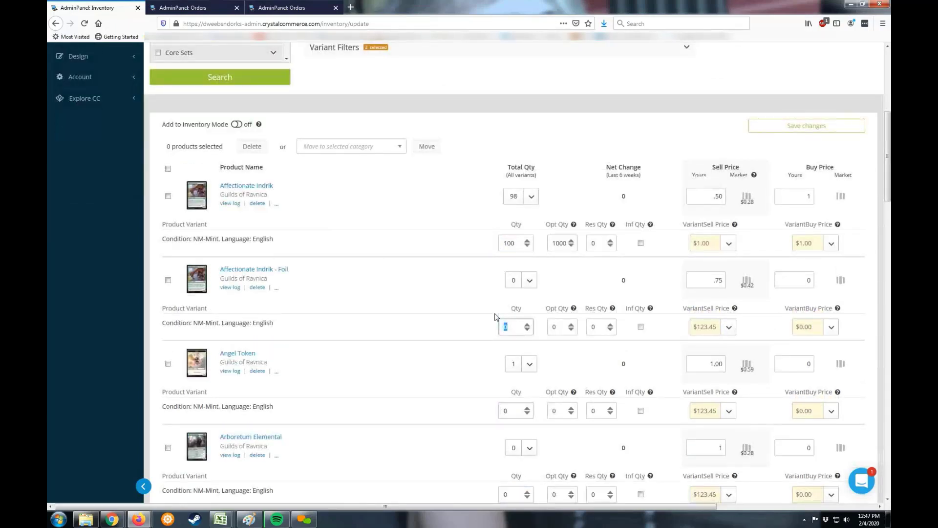
pyautogui.write('1')
pyautogui.press('Tab')
pyautogui.write('2')
pyautogui.press('Tab')
pyautogui.write('5')
pyautogui.scroll(-3, 495, 317)
pyautogui.press('Tab')
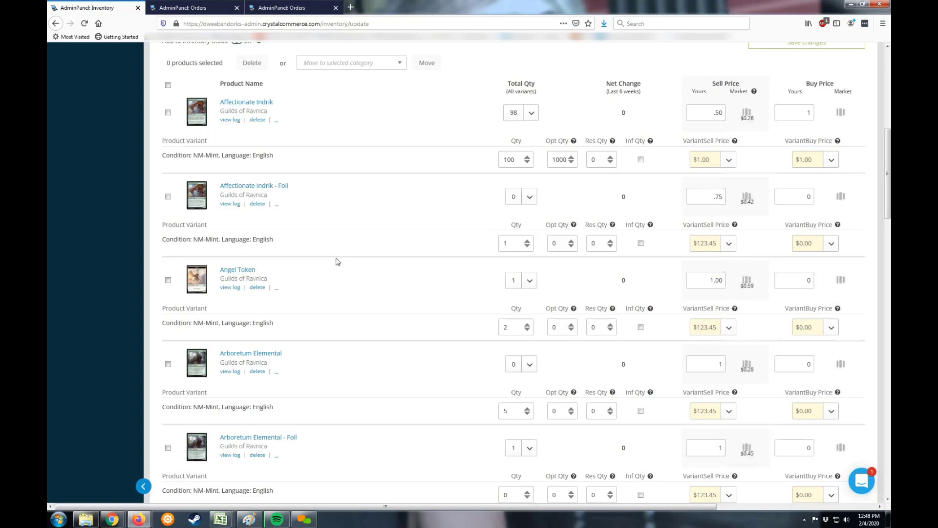
# Return to Affectionate Indrik in the product list, view its additional product actions and close them
pyautogui.middleClick(336, 258)
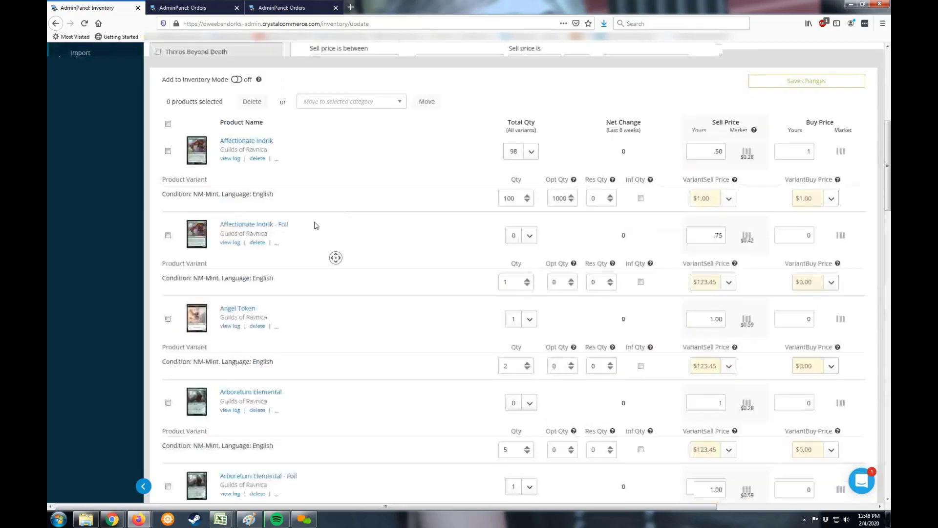
pyautogui.click(295, 244)
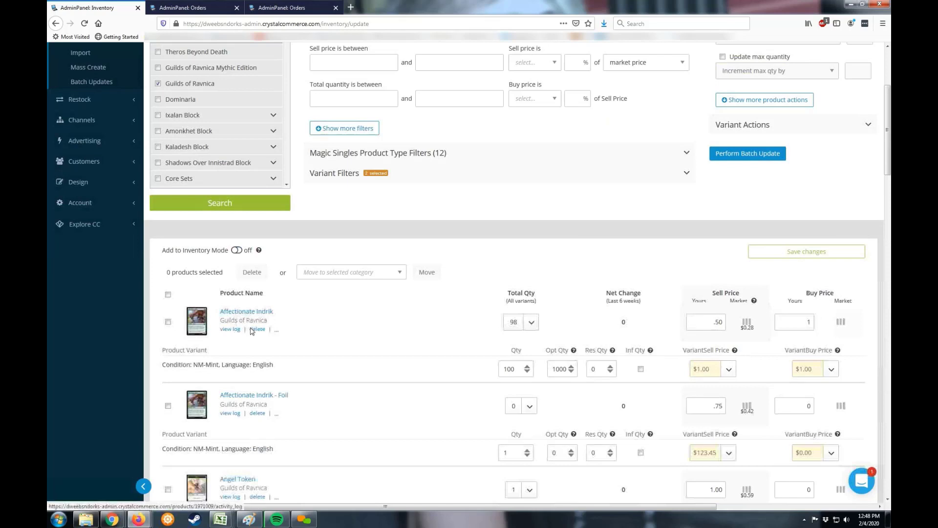
pyautogui.click(276, 331)
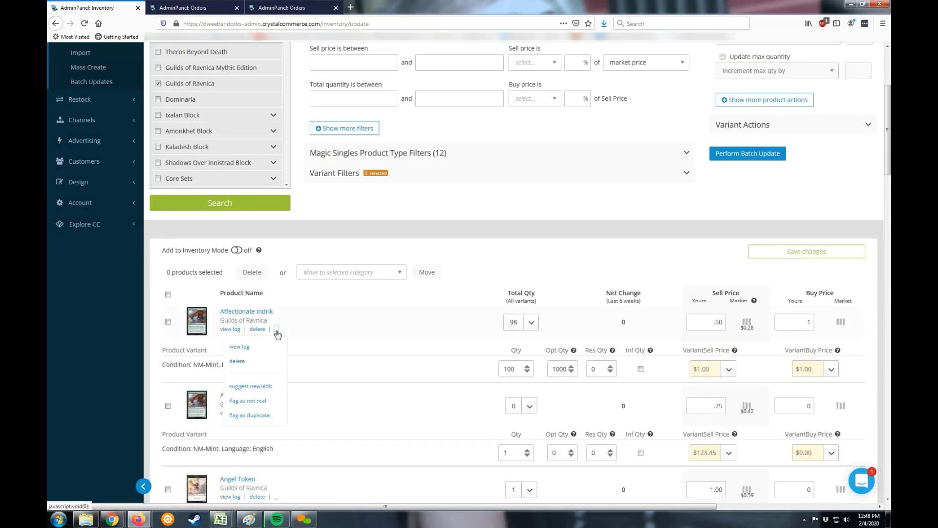
pyautogui.click(277, 332)
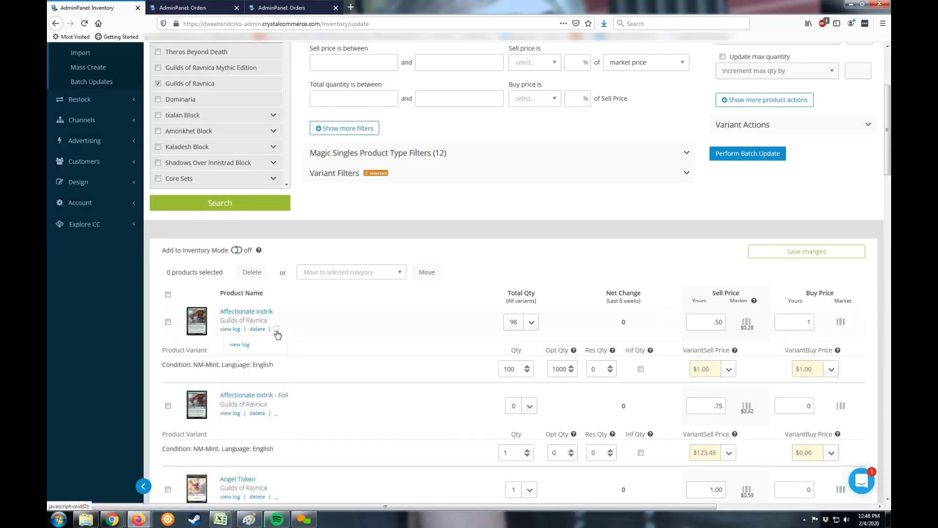
# Open Affectionate Indrik's product editor, dismiss the error message and close the editor without saving
pyautogui.click(249, 313)
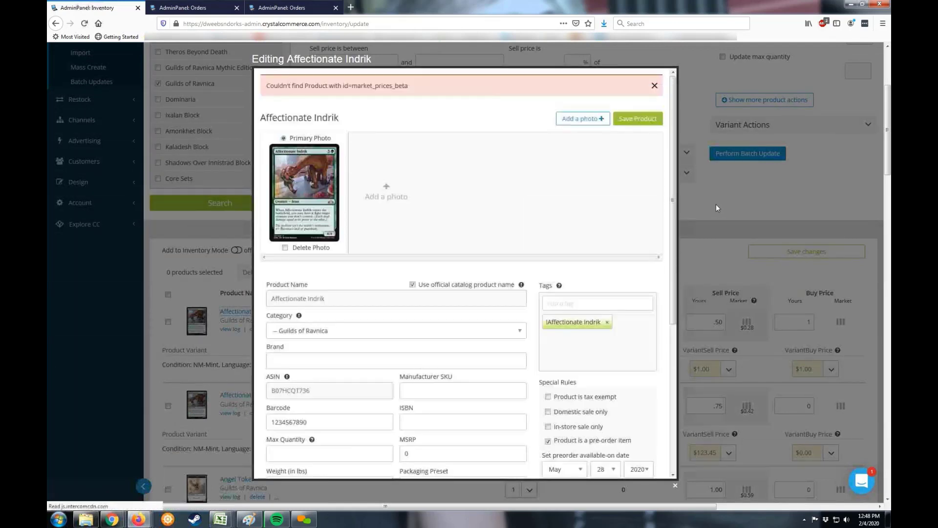
pyautogui.click(655, 85)
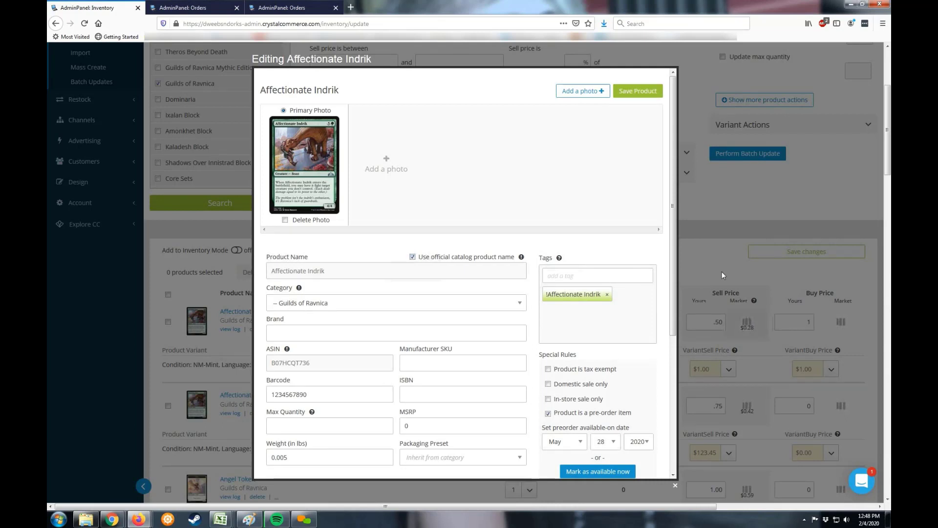
pyautogui.click(680, 267)
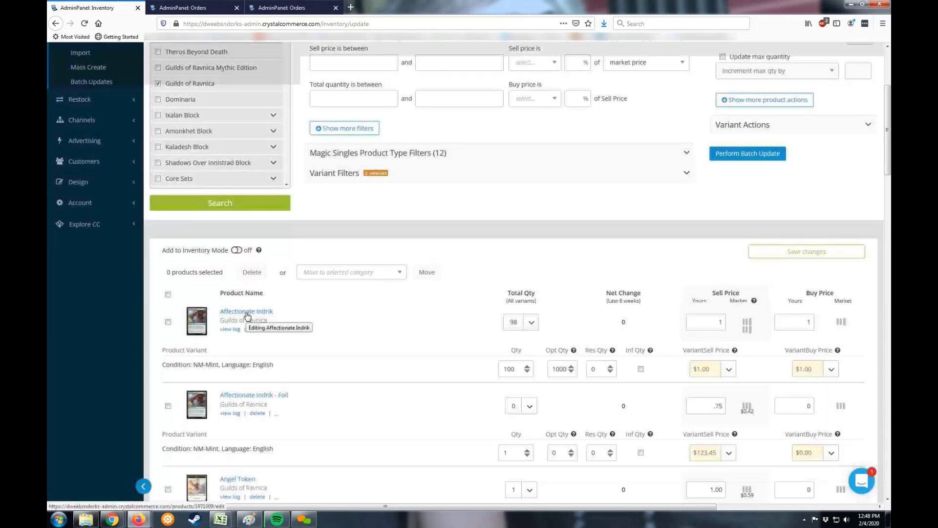
# Reopen Affectionate Indrik's product editor, turn off the official catalog product name and select the product name text
pyautogui.click(246, 313)
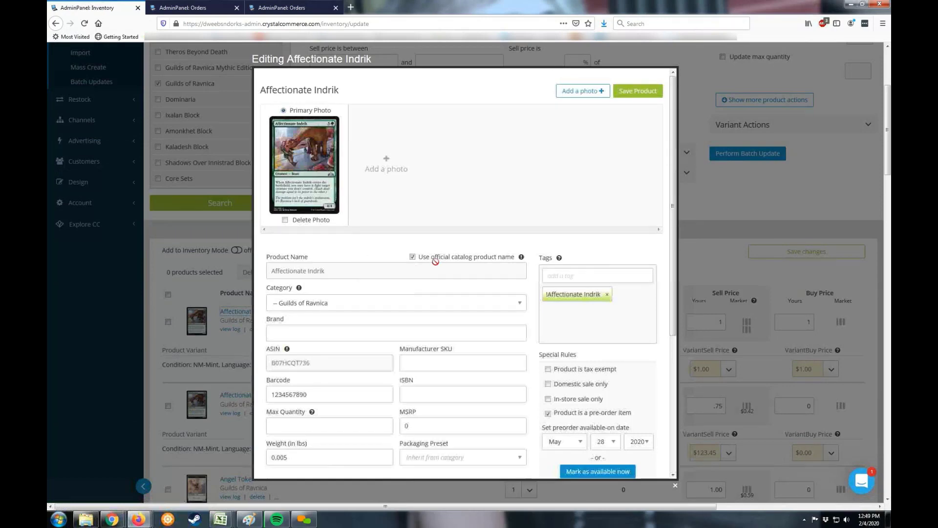
pyautogui.click(413, 256)
pyautogui.moveTo(387, 268); pyautogui.dragTo(268, 270)
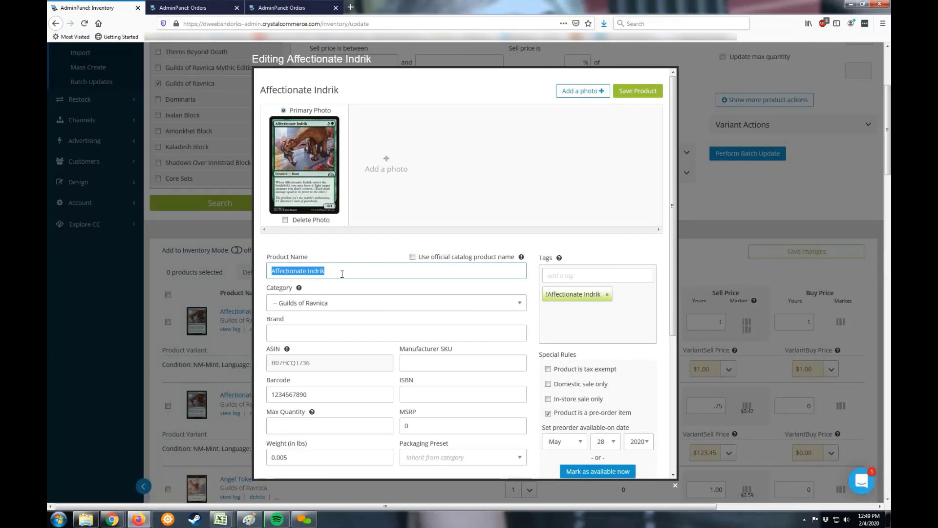
# Review Affectionate Indrik's product details and expand its descriptors to examine them down to the set name
pyautogui.scroll(-5, 343, 274)
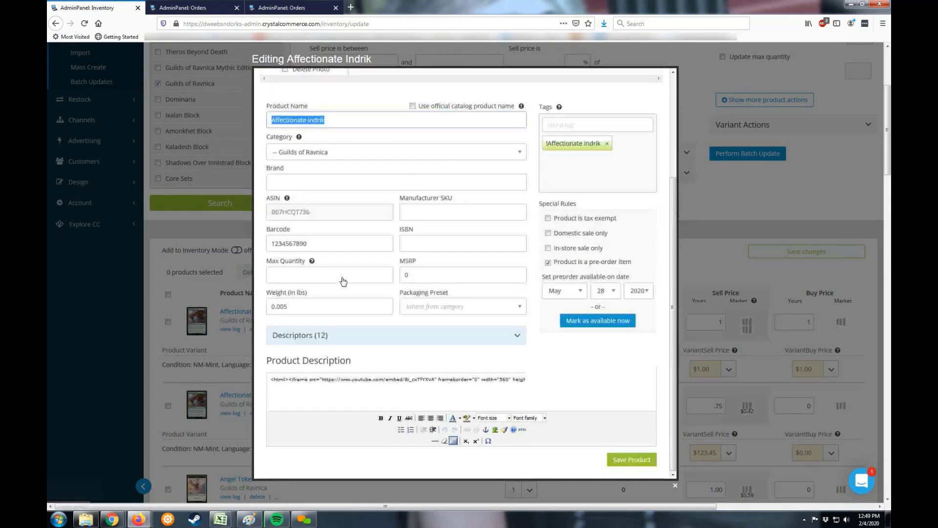
pyautogui.scroll(5, 343, 281)
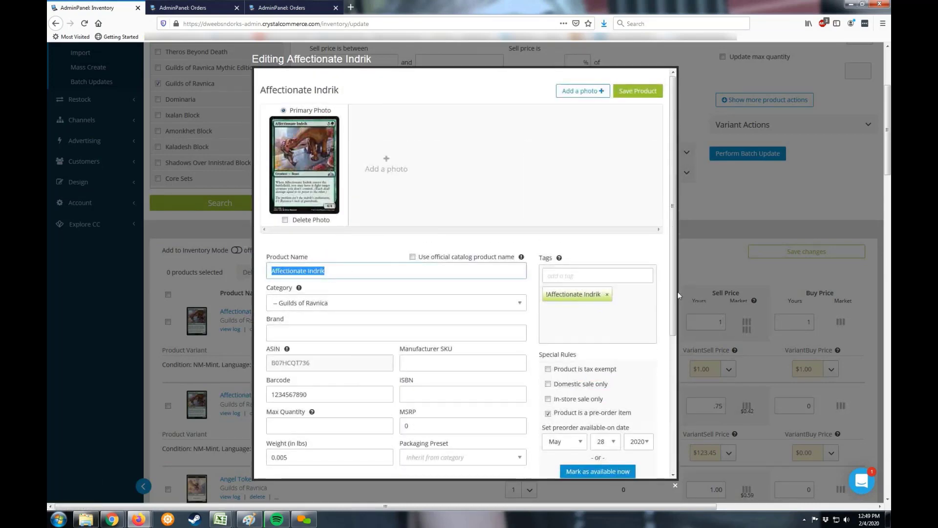
pyautogui.scroll(-3, 498, 331)
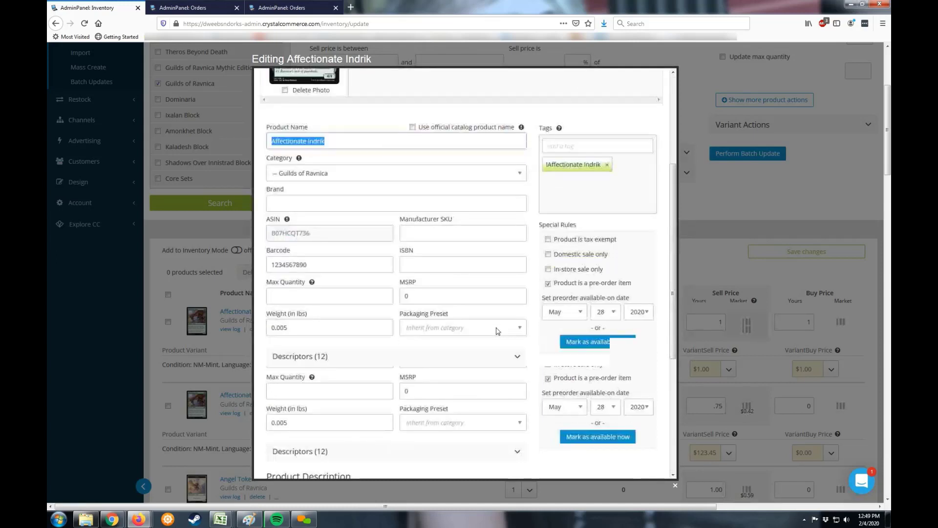
pyautogui.click(392, 286)
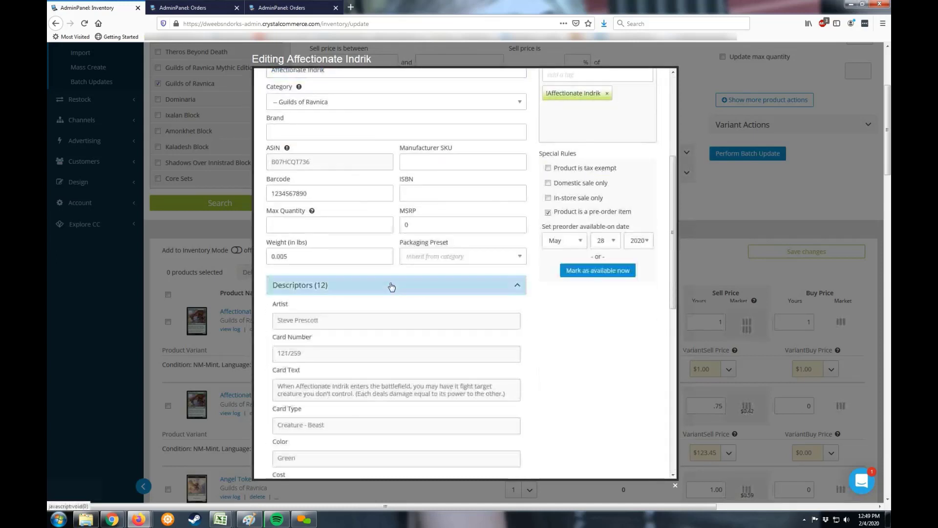
pyautogui.scroll(-5, 376, 345)
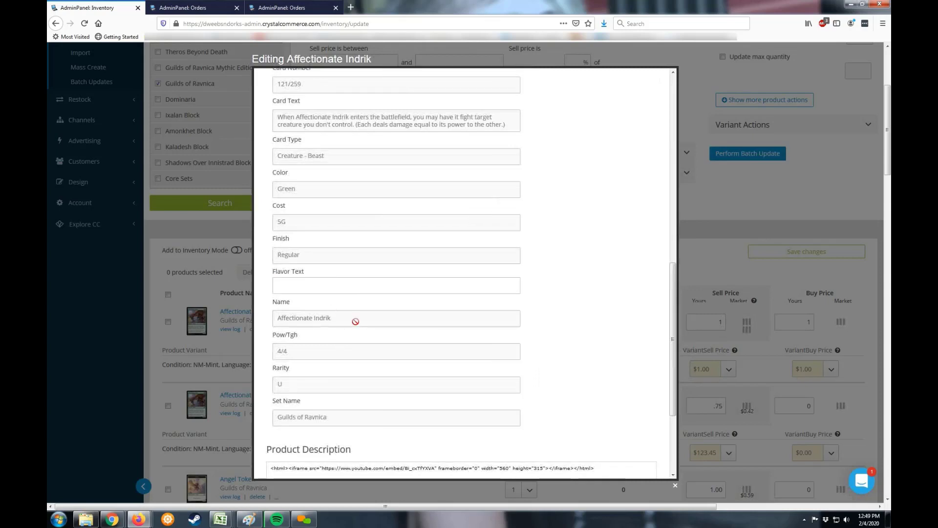
# Examine the product description below Affectionate Indrik's descriptors and collapse the descriptors section
pyautogui.scroll(-2, 356, 320)
pyautogui.scroll(-1, 398, 386)
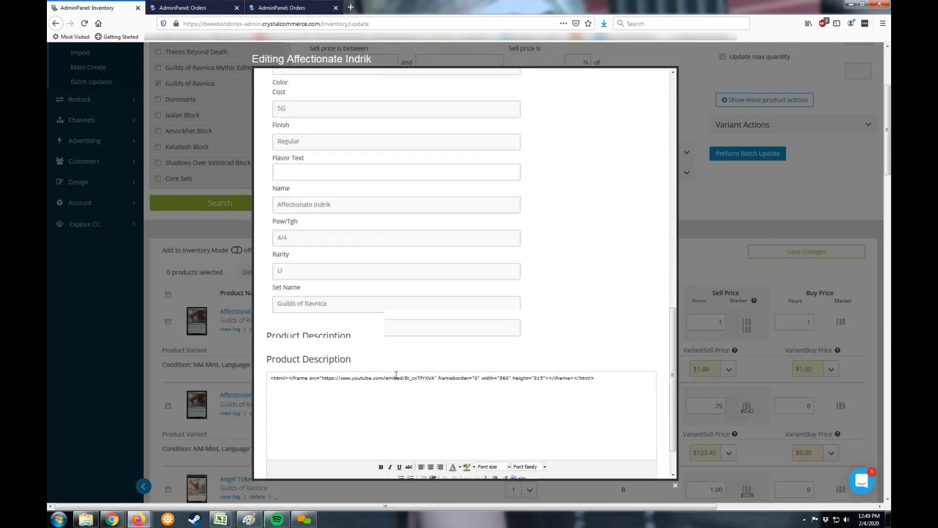
pyautogui.scroll(5, 405, 356)
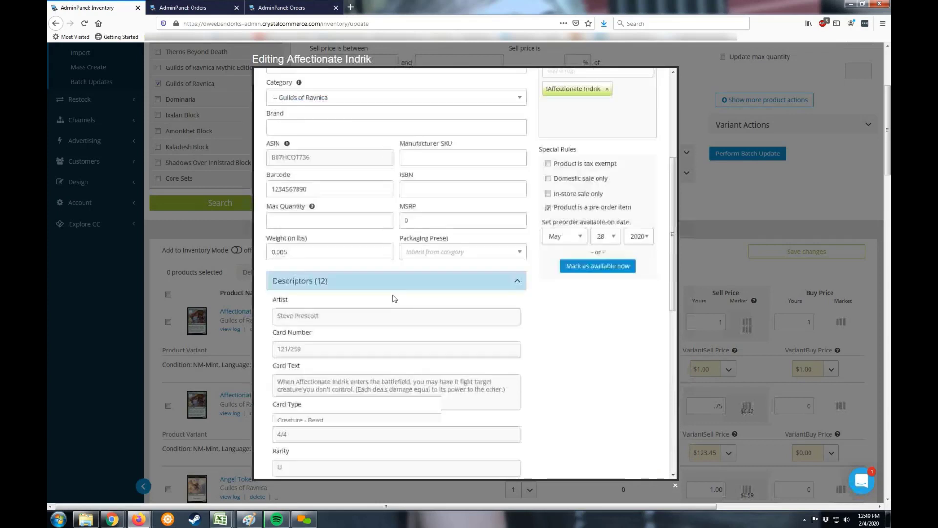
pyautogui.click(393, 286)
pyautogui.scroll(4, 399, 304)
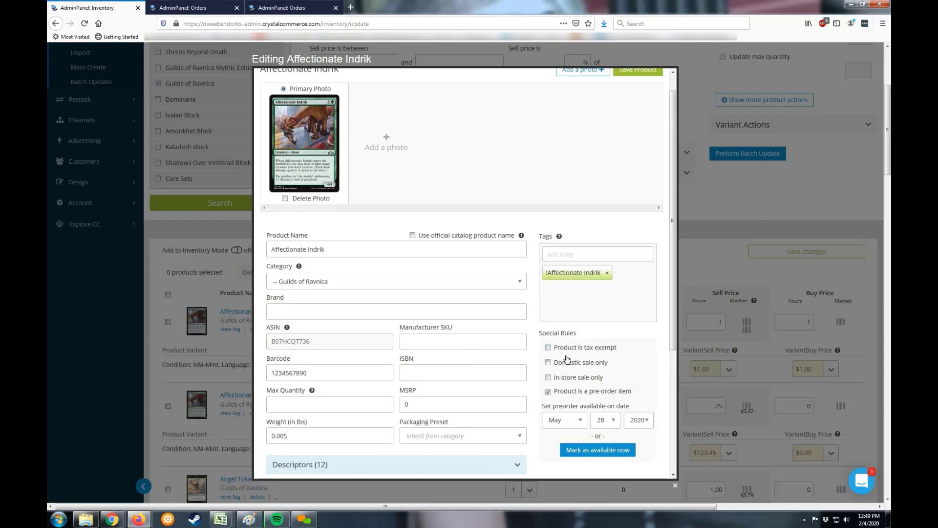
# Review Affectionate Indrik's special rules and photo area, and close the editor without saving to return to the inventory product filters
pyautogui.scroll(-1, 599, 309)
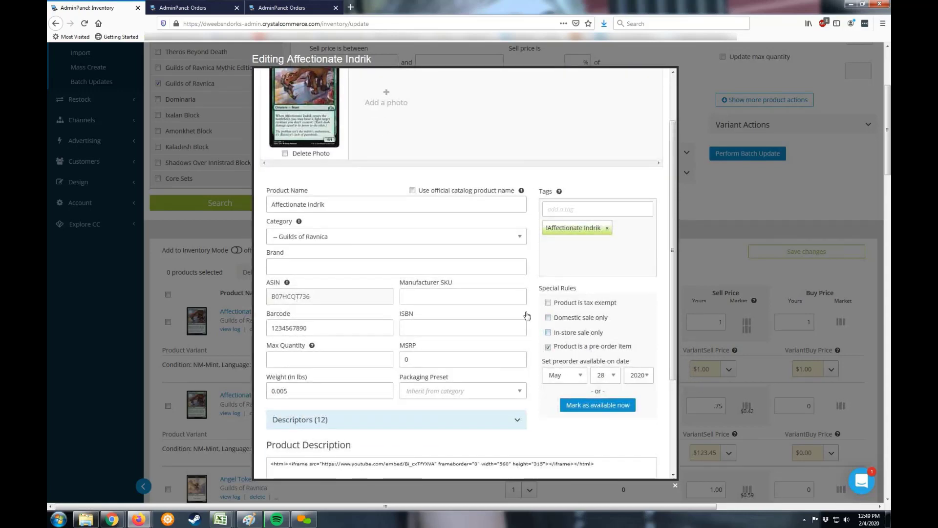
pyautogui.scroll(2, 519, 332)
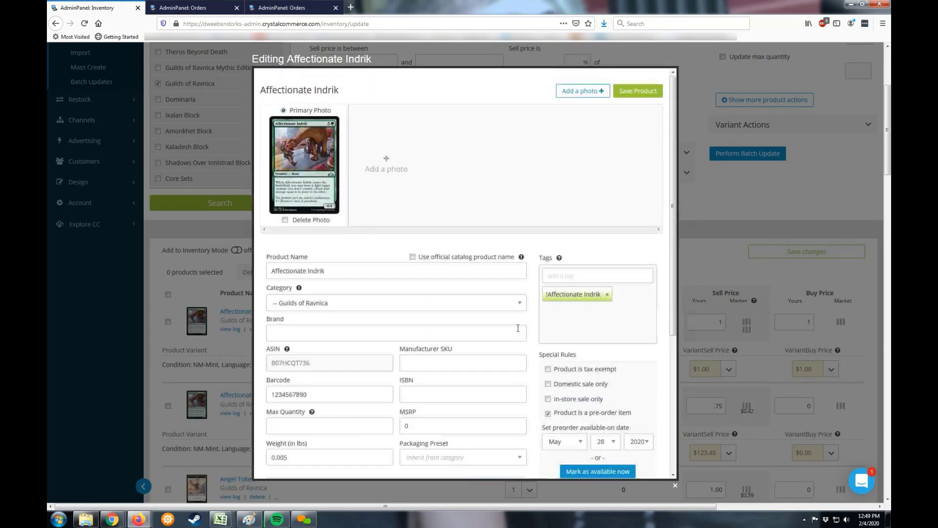
pyautogui.scroll(2, 518, 329)
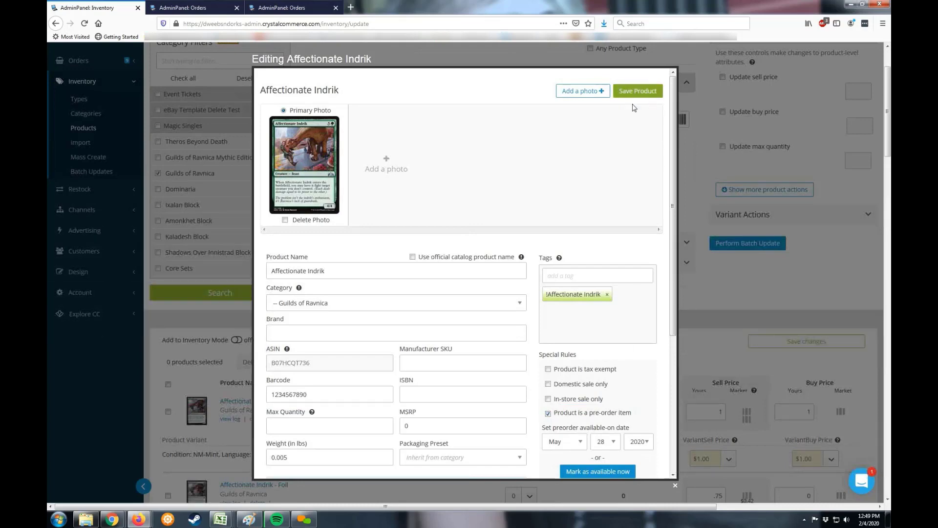
pyautogui.click(676, 486)
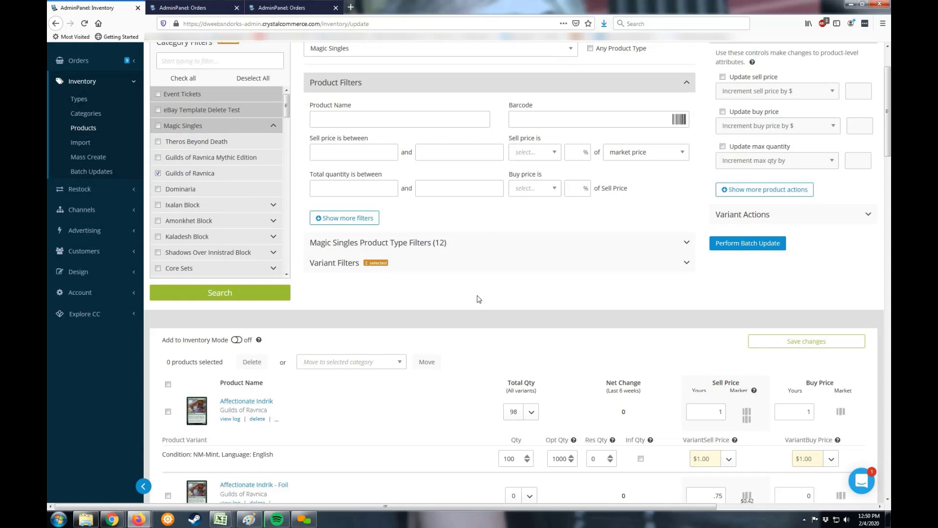
pyautogui.scroll(1, 478, 299)
pyautogui.scroll(2, 481, 293)
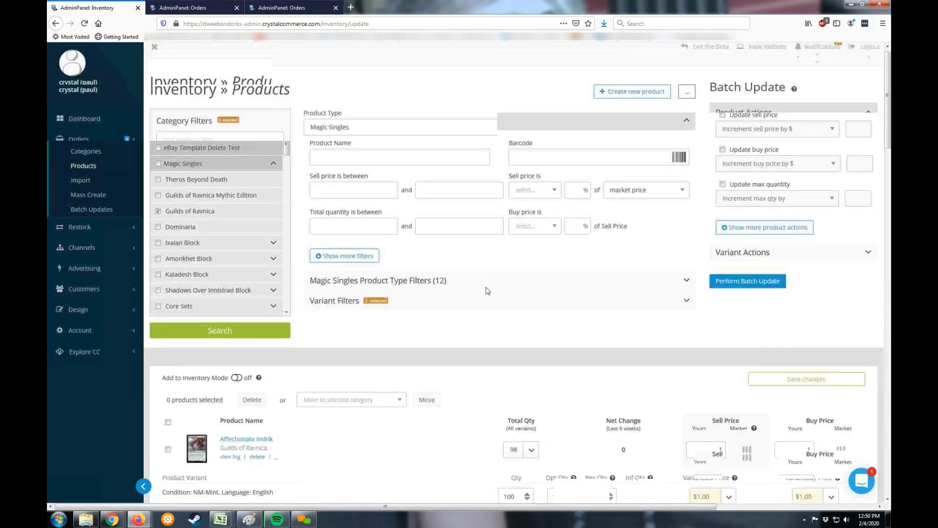
pyautogui.scroll(2, 487, 293)
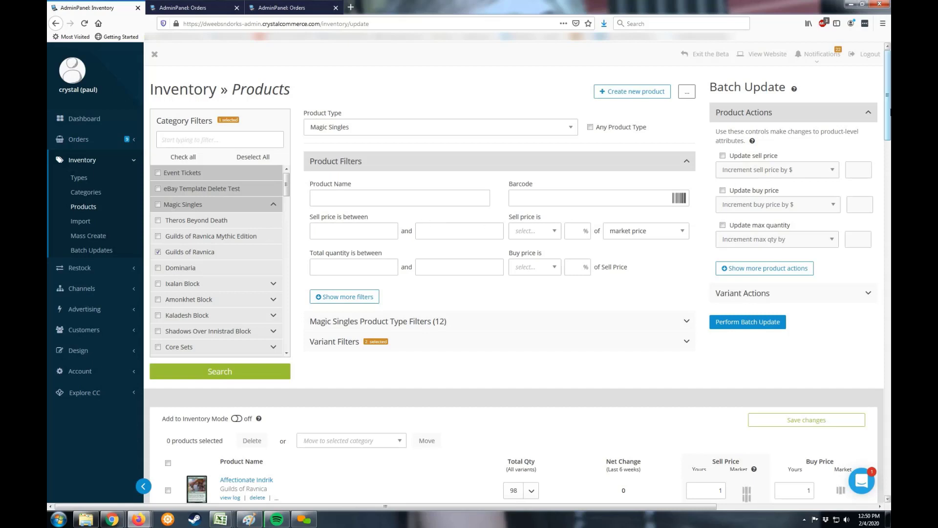
pyautogui.scroll(-1, 890, 122)
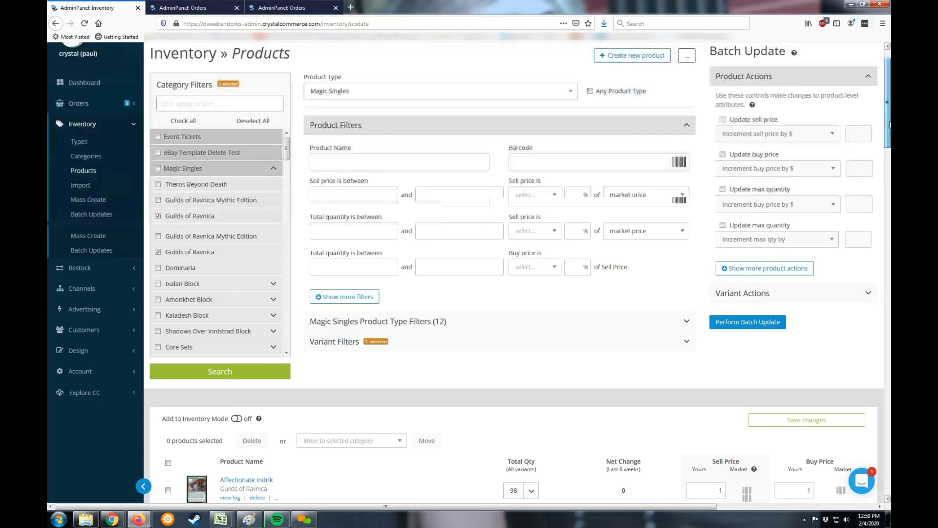
pyautogui.scroll(1, 887, 195)
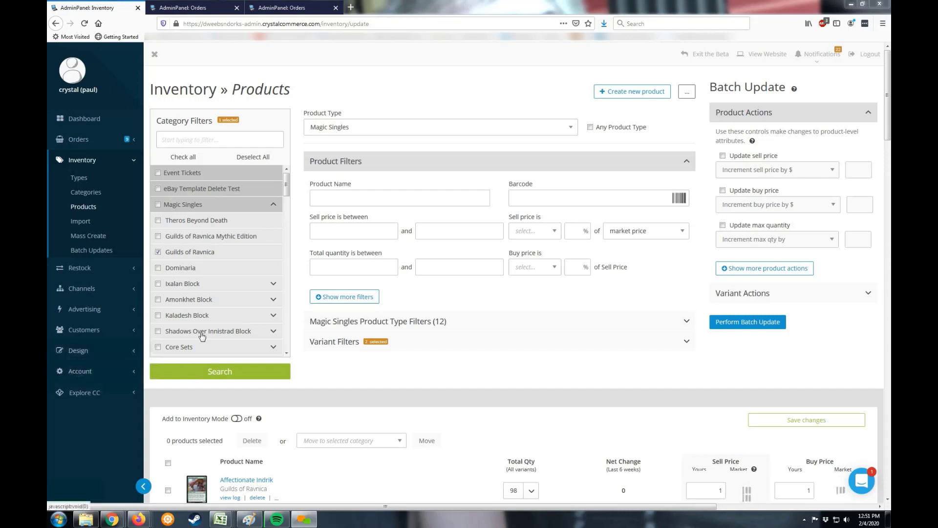
pyautogui.scroll(-1, 200, 332)
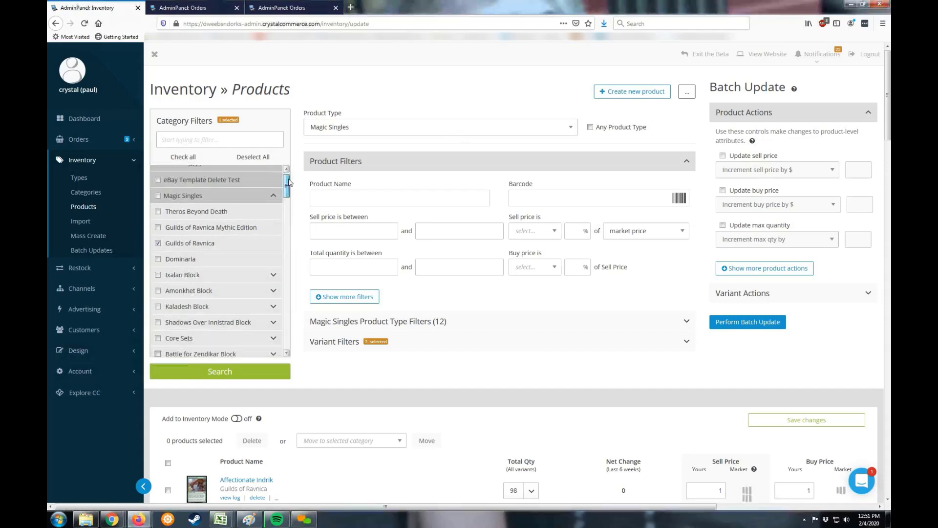
pyautogui.scroll(1, 288, 182)
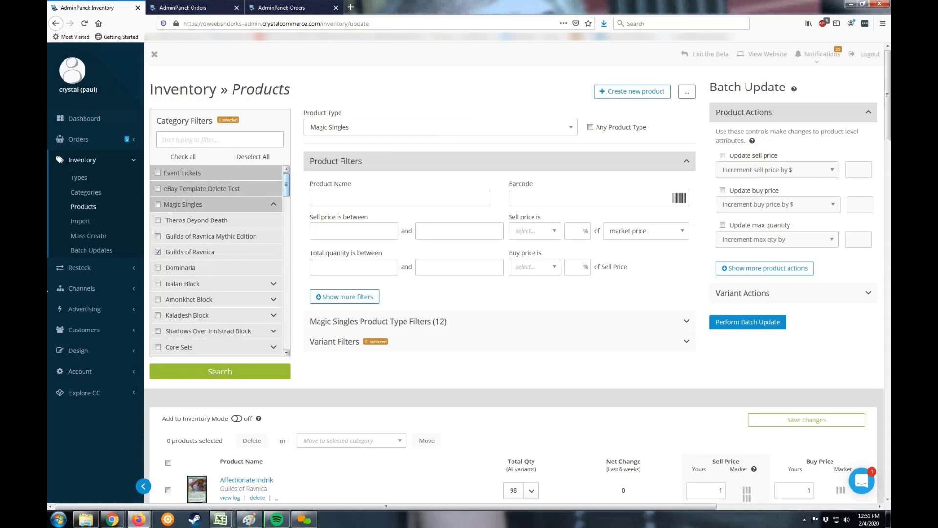